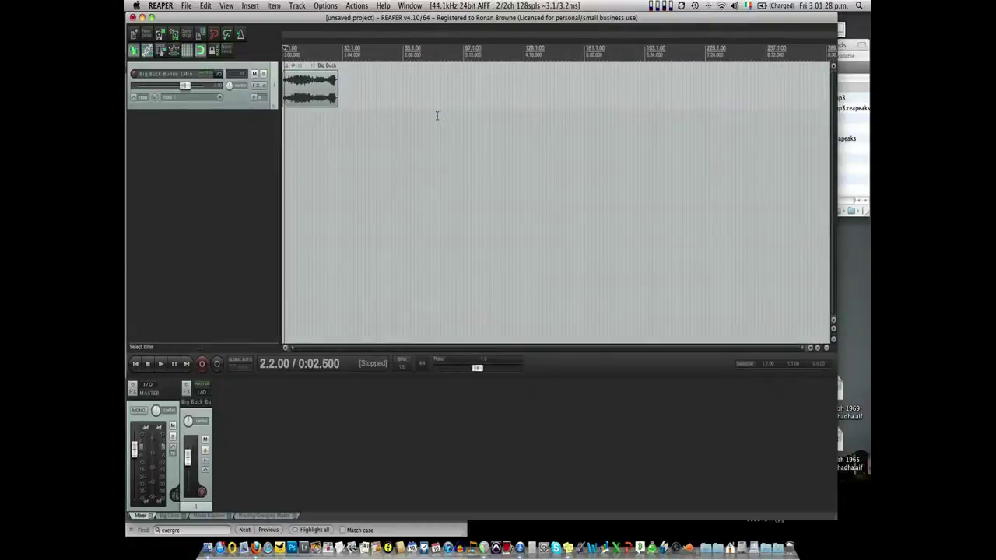
Zoom in on the Big Buck Bunny clip, play it from the project start and reposition the video window.
mouse_move(414, 98)
left_mouse_down()
mouse_move(425, 95)
mouse_move(394, 99)
left_mouse_up()
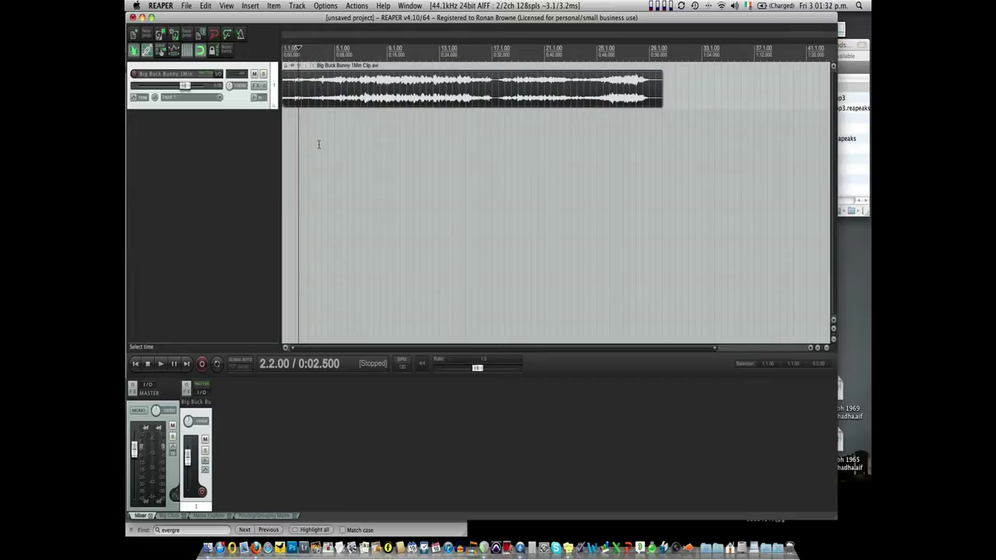
key("Home")
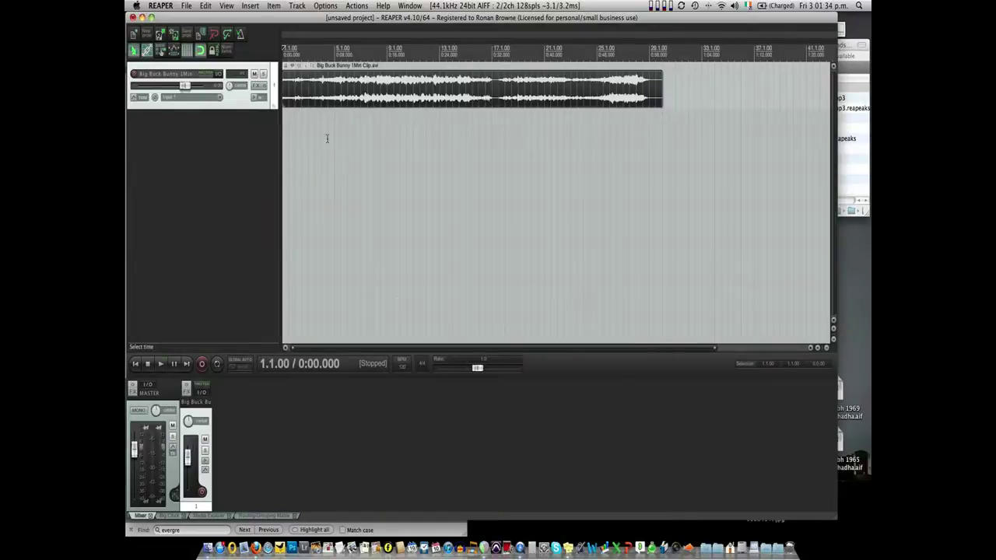
key("space")
left_click_drag(551, 303, 536, 250)
key("space")
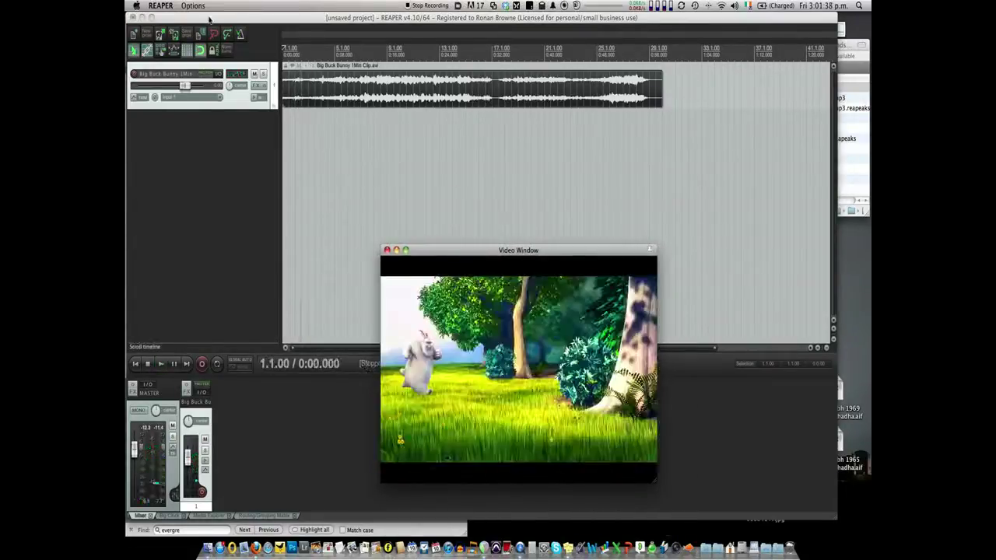
Make sure the Video Window is displayed.
left_click(245, 35)
left_click(227, 5)
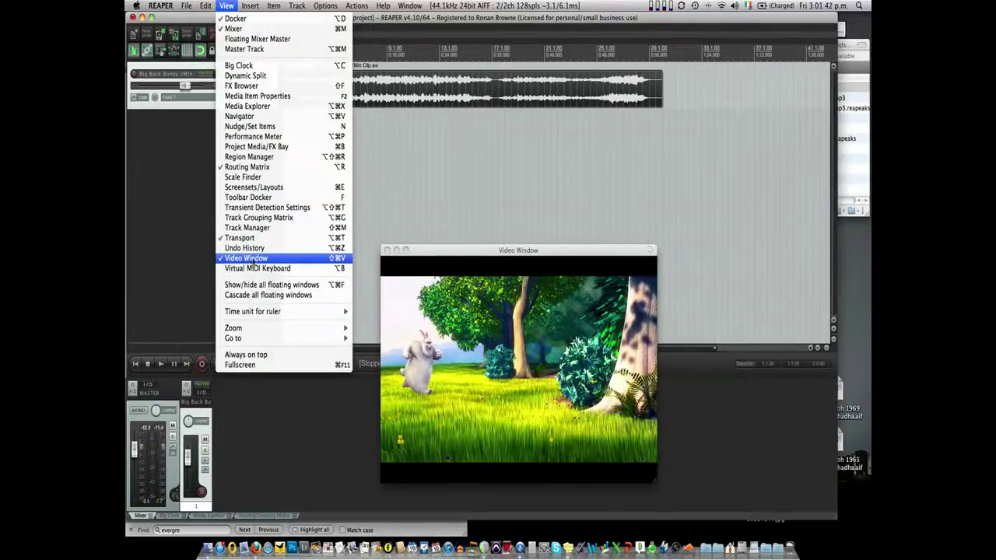
left_click(272, 260)
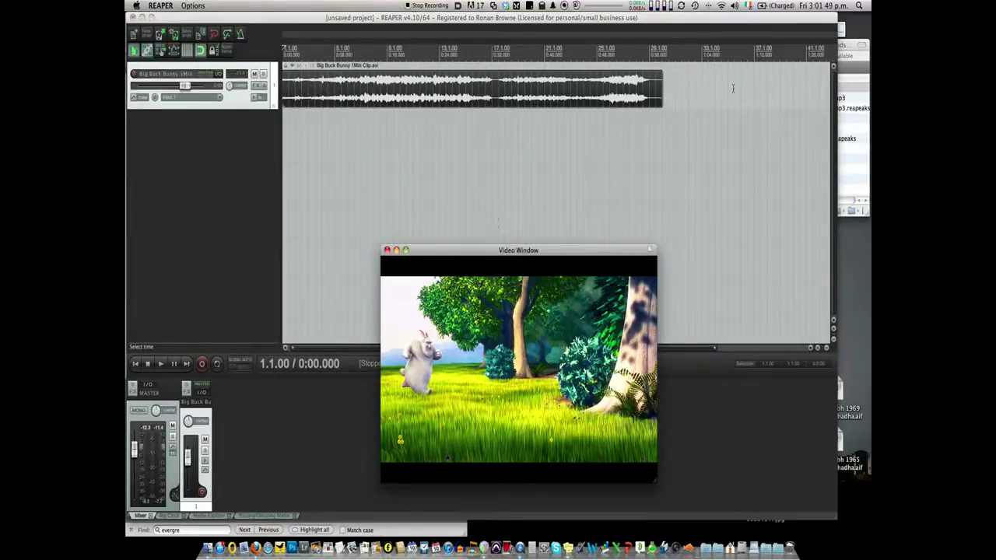
Resize the project window and move the found-sounds folder window so both are accessible side by side.
left_click(840, 45)
left_click_drag(840, 47, 833, 104)
left_click_drag(835, 521, 757, 534)
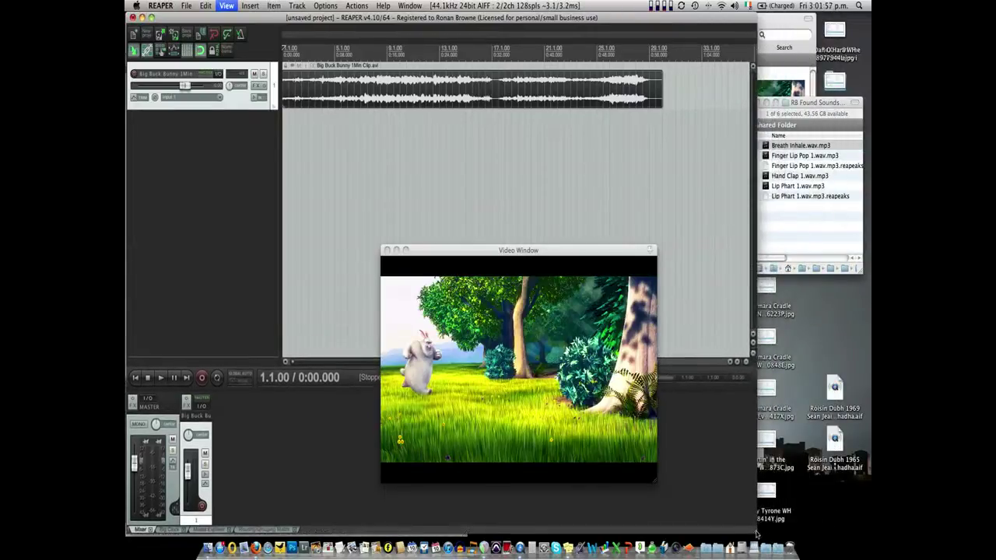
left_click_drag(800, 101, 851, 107)
left_click_drag(759, 532, 791, 539)
Preview Lip Phart 1.wav.mp3 from the found-sounds folder.
left_click(833, 147)
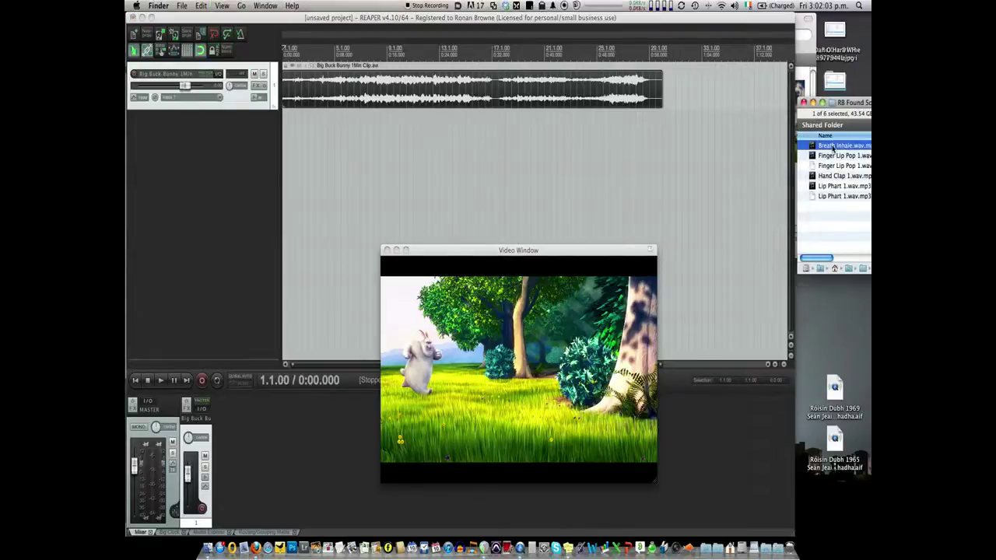
left_click(834, 187)
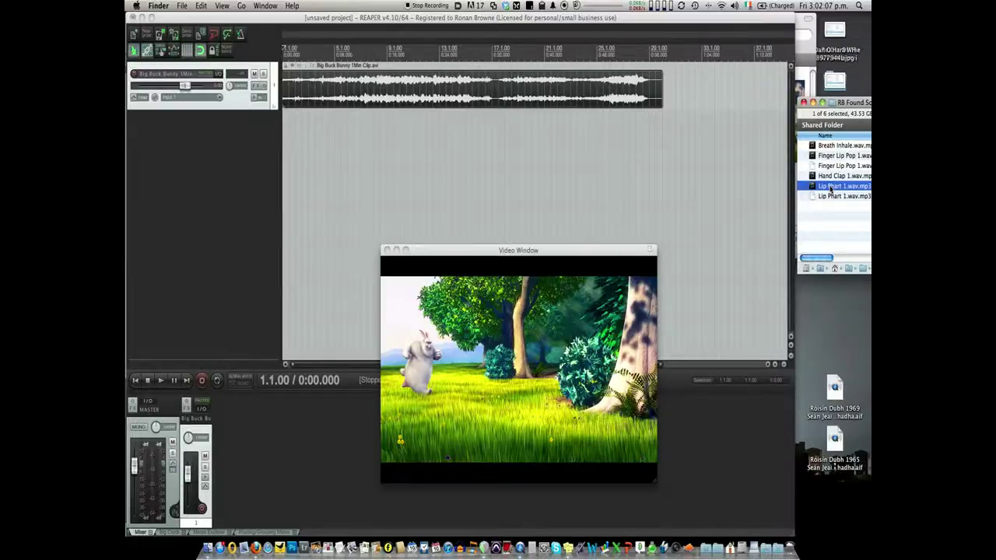
left_click(826, 187)
key("space")
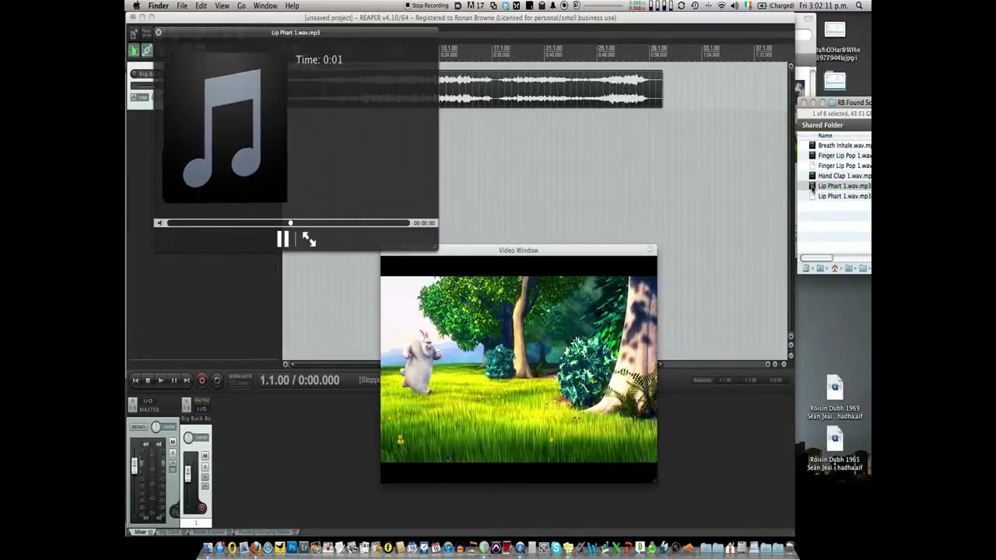
key("space")
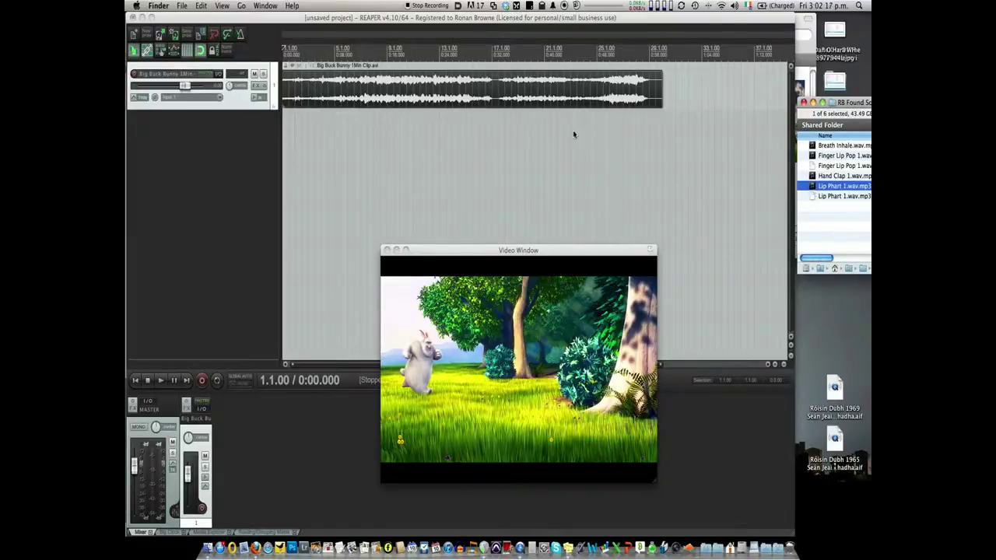
Play the video from 0:53.000, then add Lip Phart 1.wav.mp3 on a new track near the arrow shot.
left_click(629, 130)
key("space")
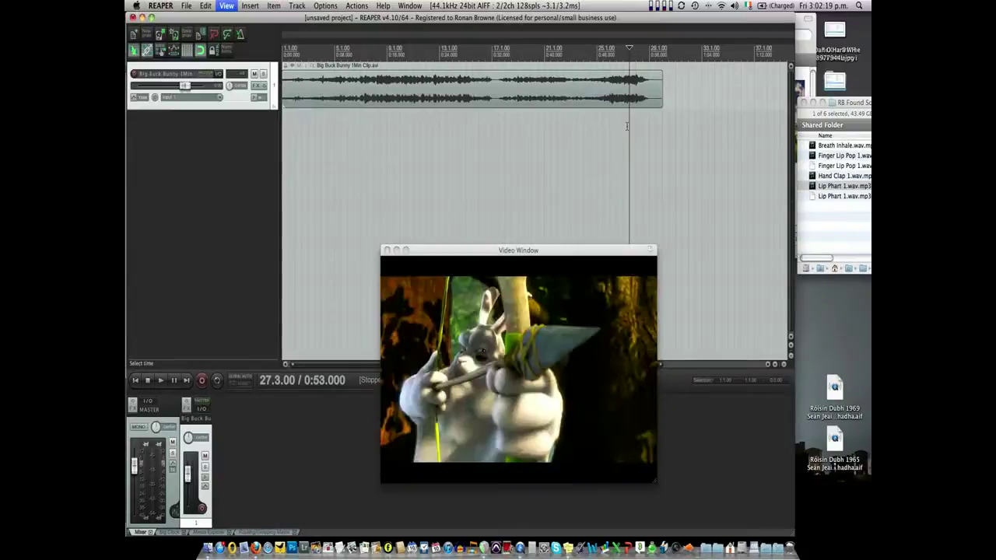
key("space")
left_click_drag(806, 187, 640, 149)
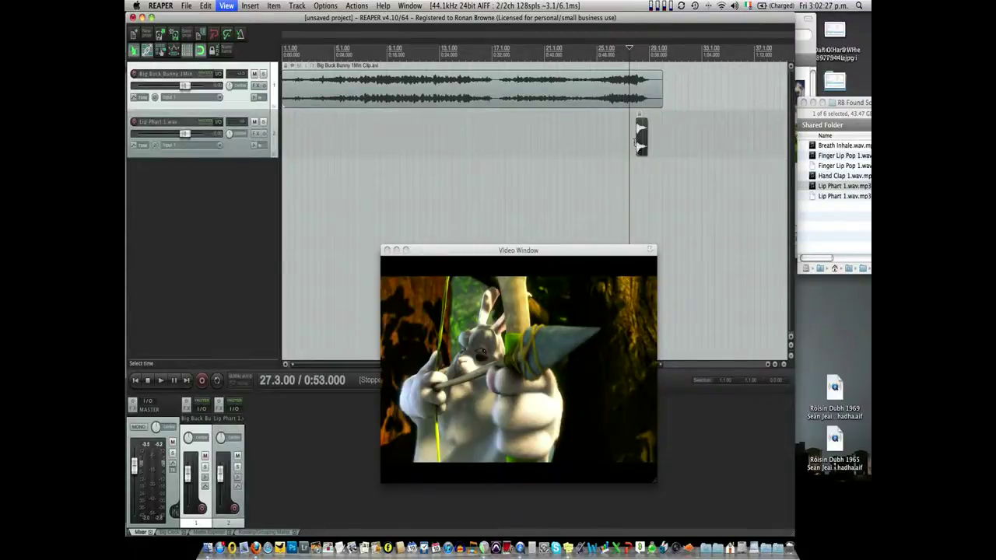
Play back the arrow shot from 0:53.000 with the Lip Phart sound.
left_click(640, 143)
key("space")
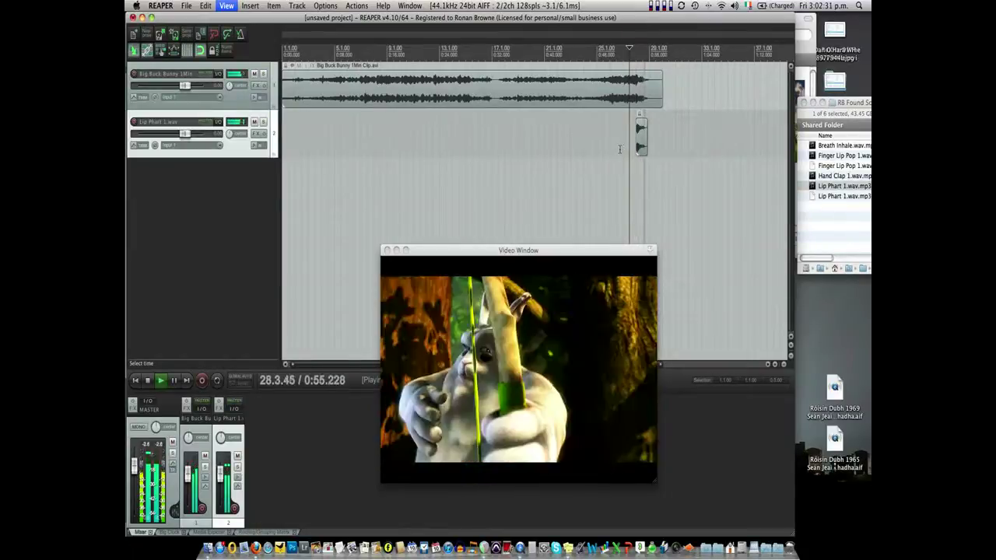
key("space")
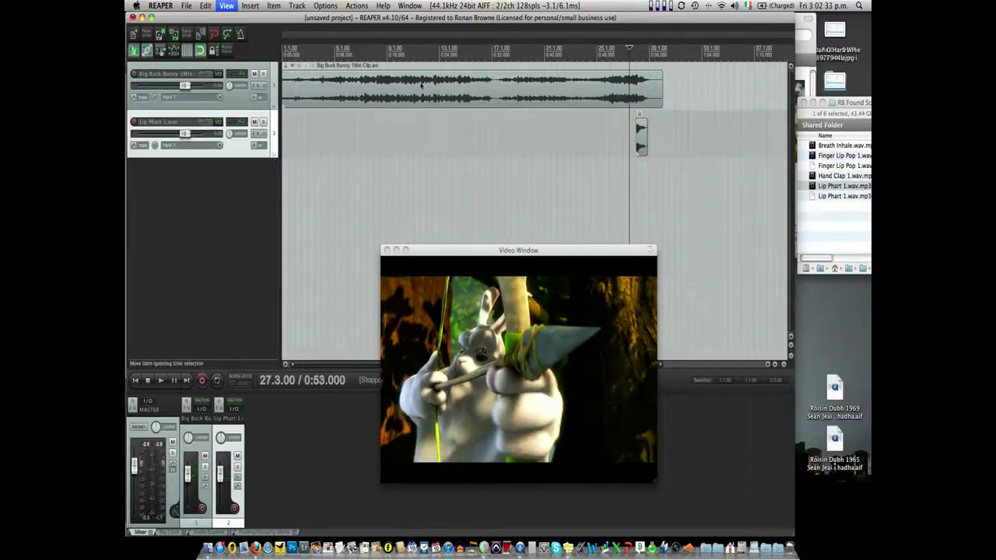
Lower the Big Buck Bunny track's volume and replay the section to check the balance.
left_click_drag(185, 85, 176, 87)
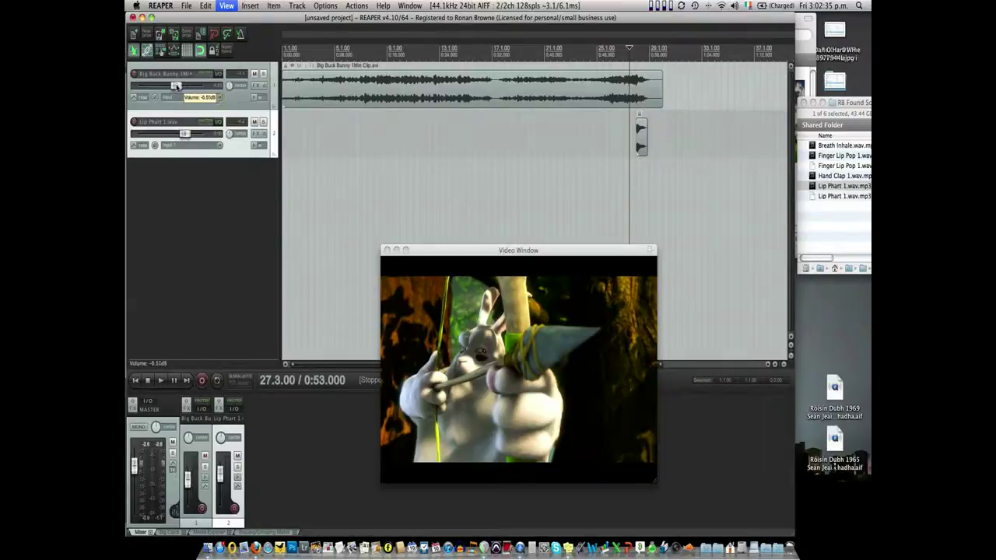
key("space")
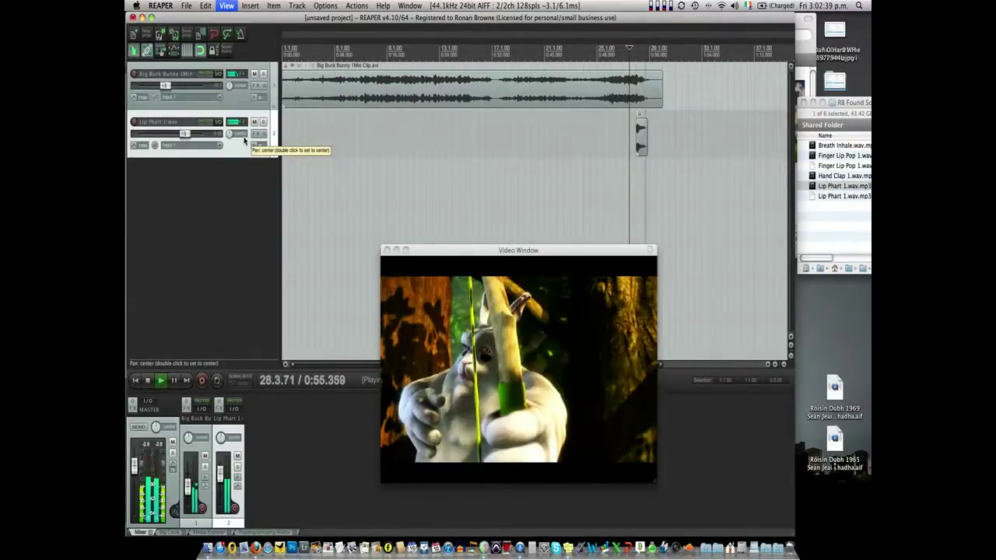
key("space")
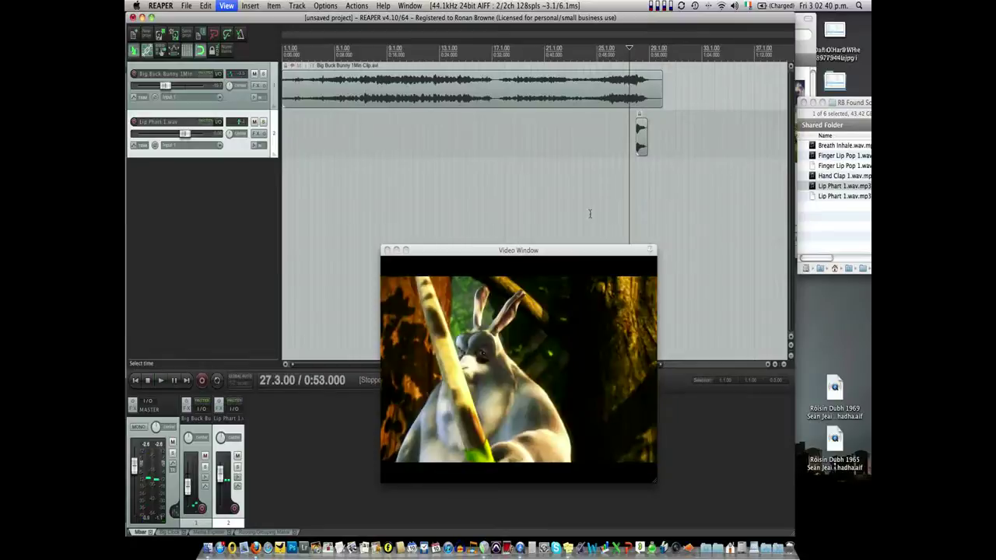
Move the Lip Phart item earlier to start at about 0:53.6, in line with the arrow hitting the tree.
left_click(640, 149)
scroll(640, 150, "up", 5)
scroll(641, 149, "up", 2)
left_click_drag(592, 148, 560, 148)
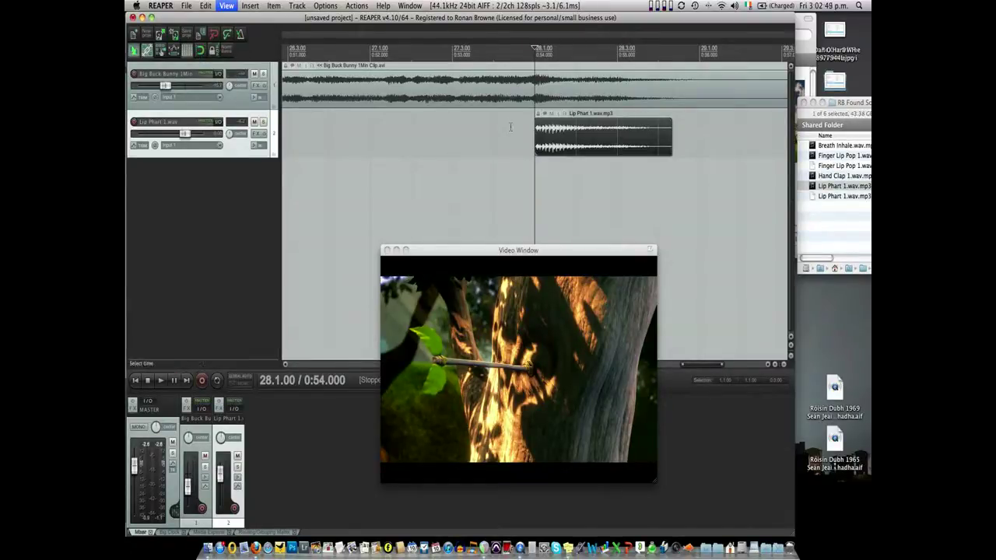
left_click_drag(555, 136, 524, 149)
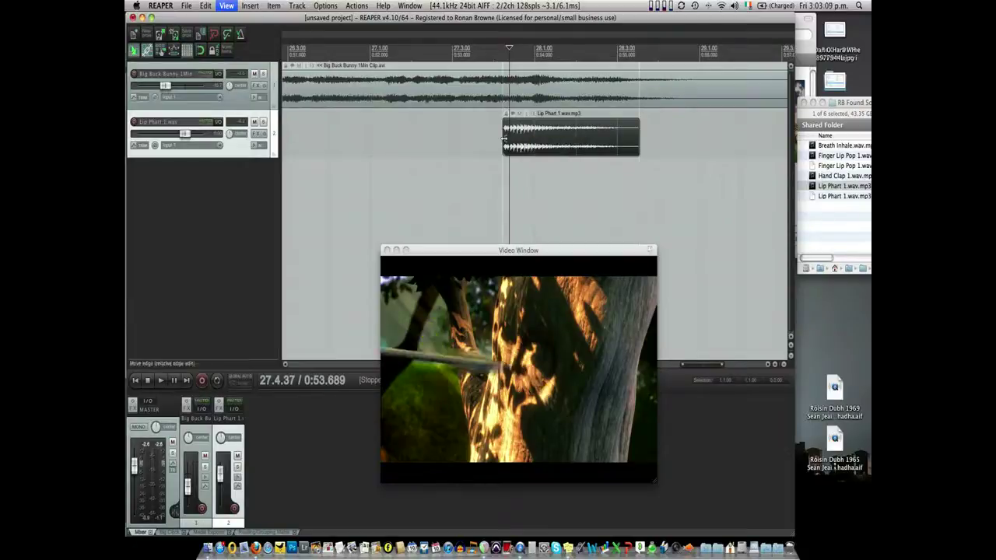
Nudge the Lip Phart item slightly later to start at 27.4.31, checking its sync with the arrow hit by playback.
left_click(324, 133)
key("space")
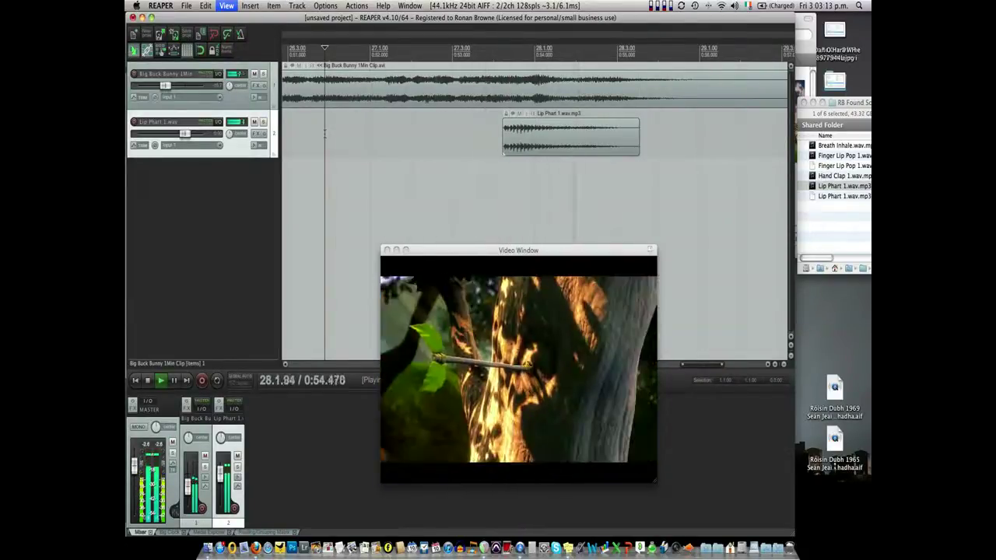
key("space")
left_click_drag(541, 148, 545, 148)
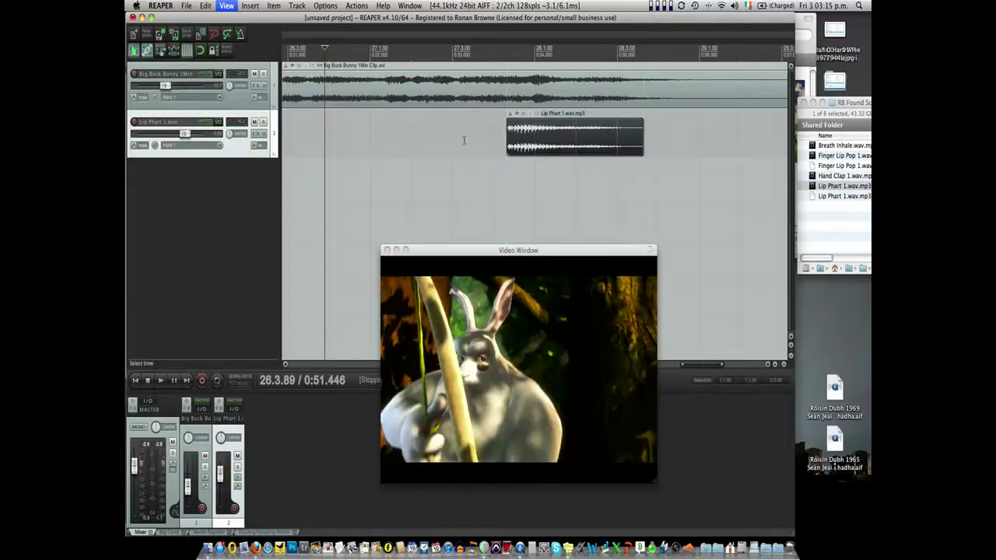
key("space")
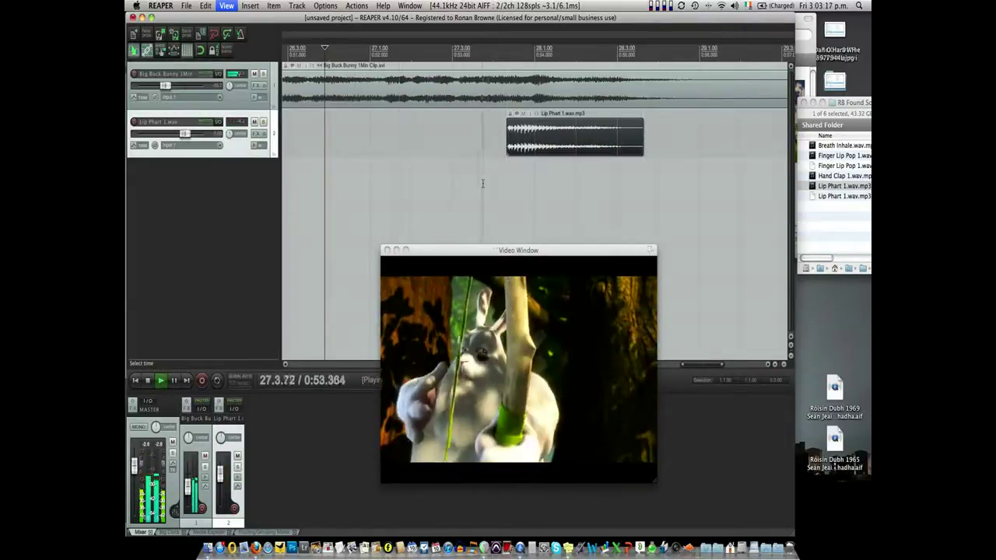
key("space")
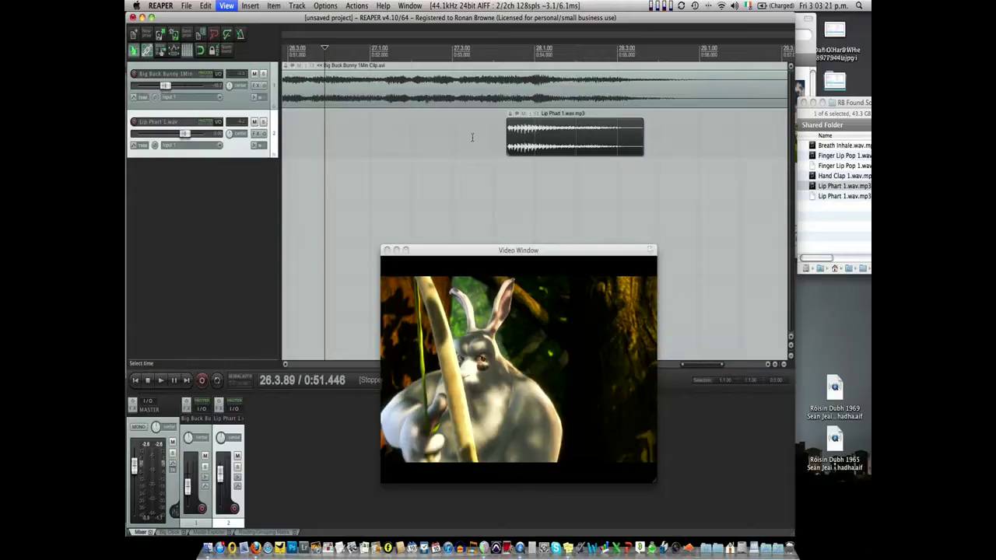
left_click(407, 137)
key("space")
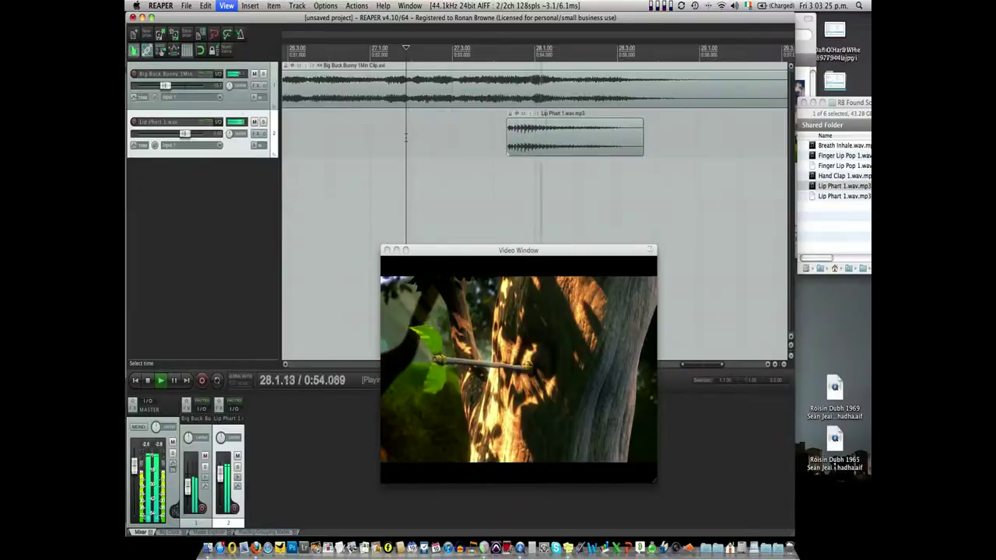
key("space")
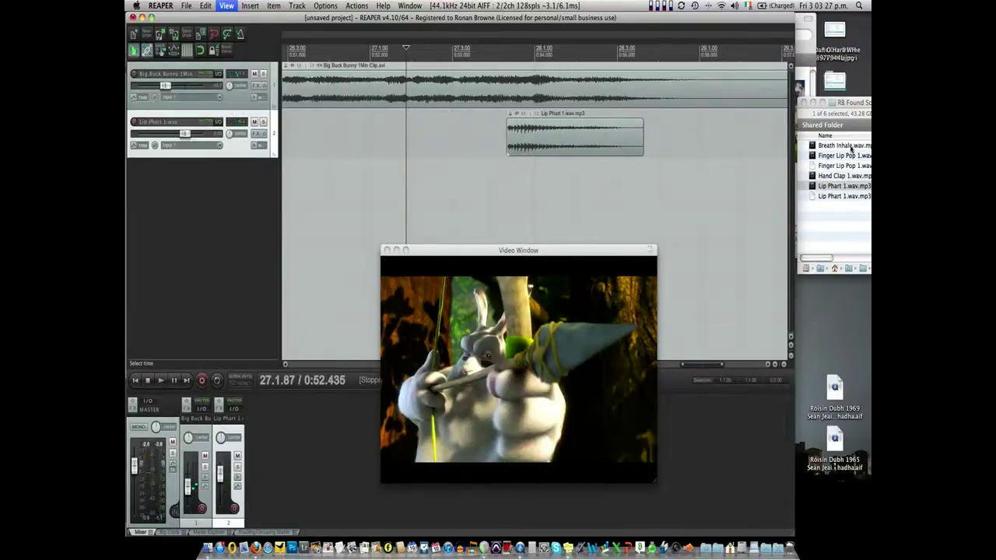
Preview the Breath Inhale sound and add it on a new third track at about 0:55.
left_click(841, 148)
left_click(829, 146)
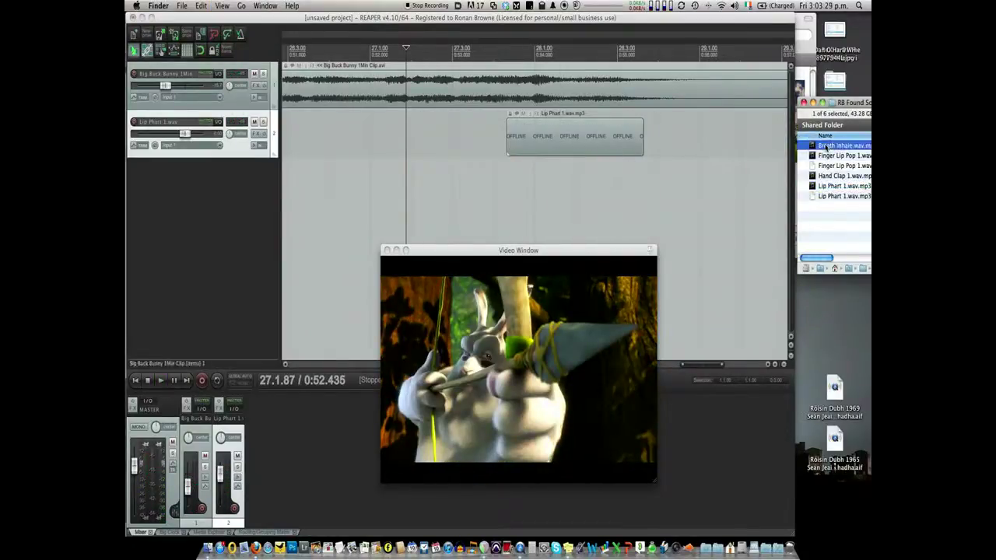
key("space")
key("space")
left_click_drag(829, 150, 617, 204)
Reverse the Breath Inhale item as a new take and play it back with the video.
right_click(648, 188)
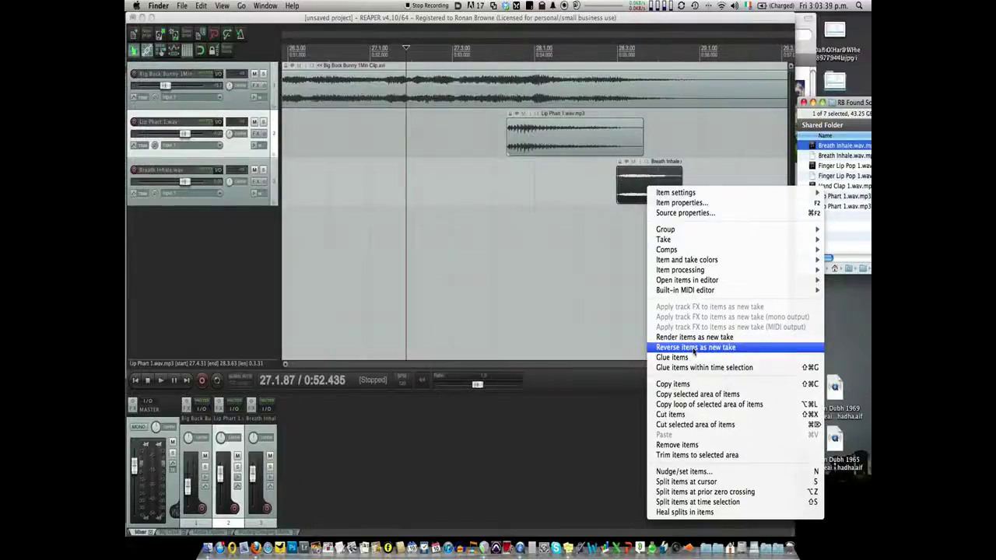
left_click(692, 348)
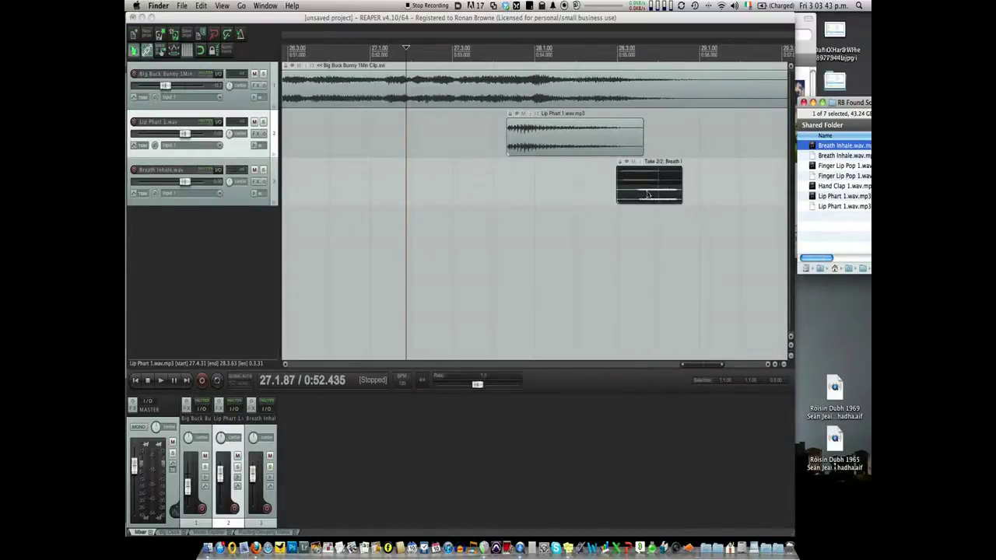
left_click(570, 192)
key("space")
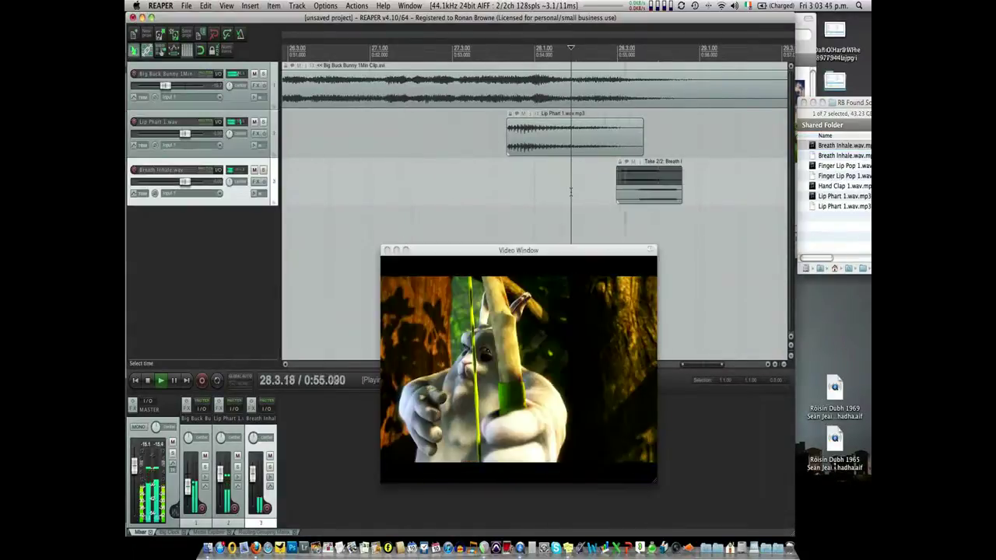
key("space")
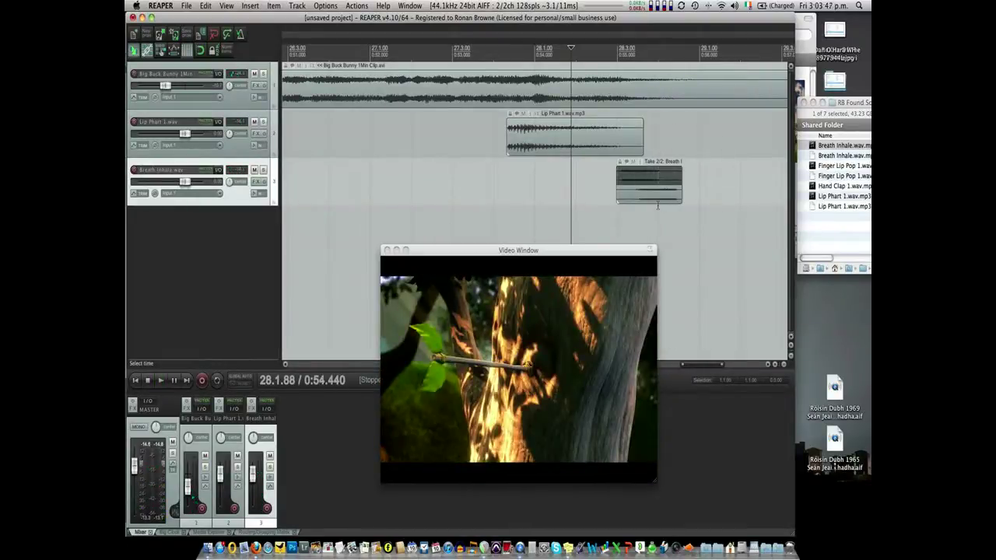
Compare the Breath Inhale item's original and reversed takes by switching between them during playback, ending on the reversed one.
key("t")
key("space")
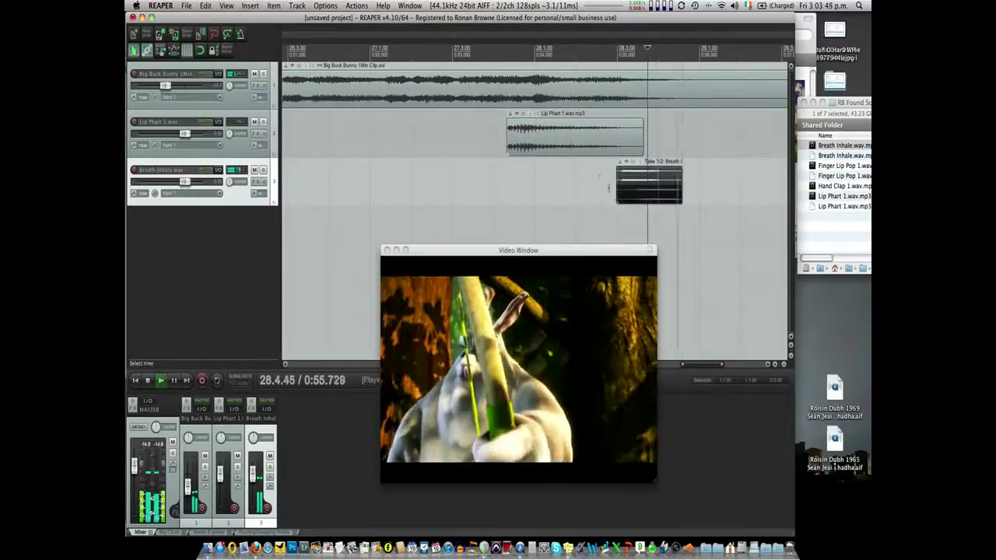
key("space")
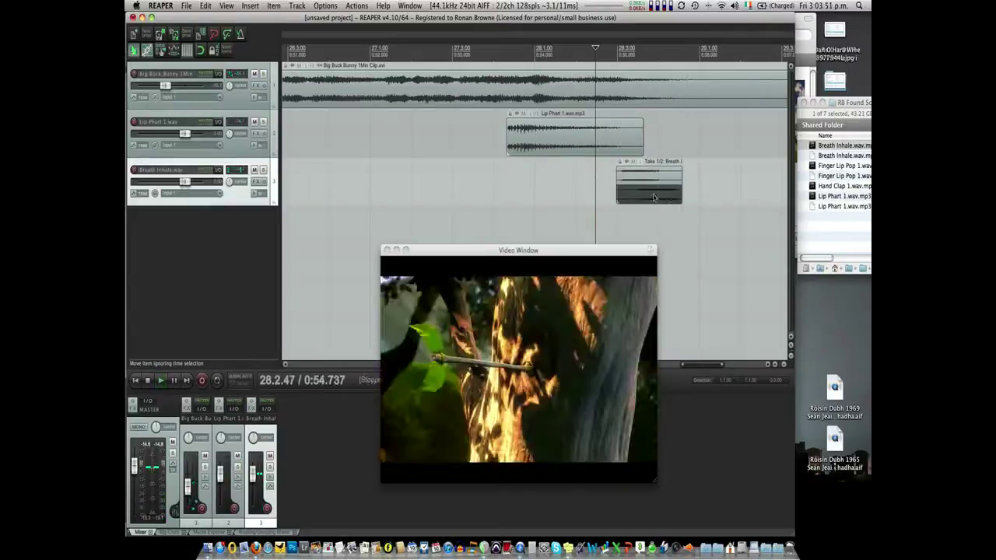
key("t")
key("space")
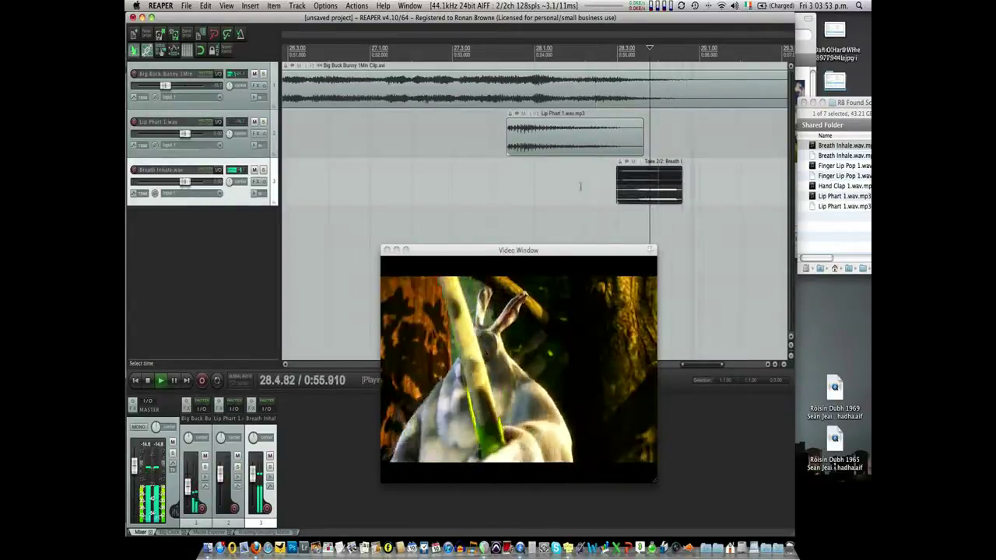
left_click(568, 185)
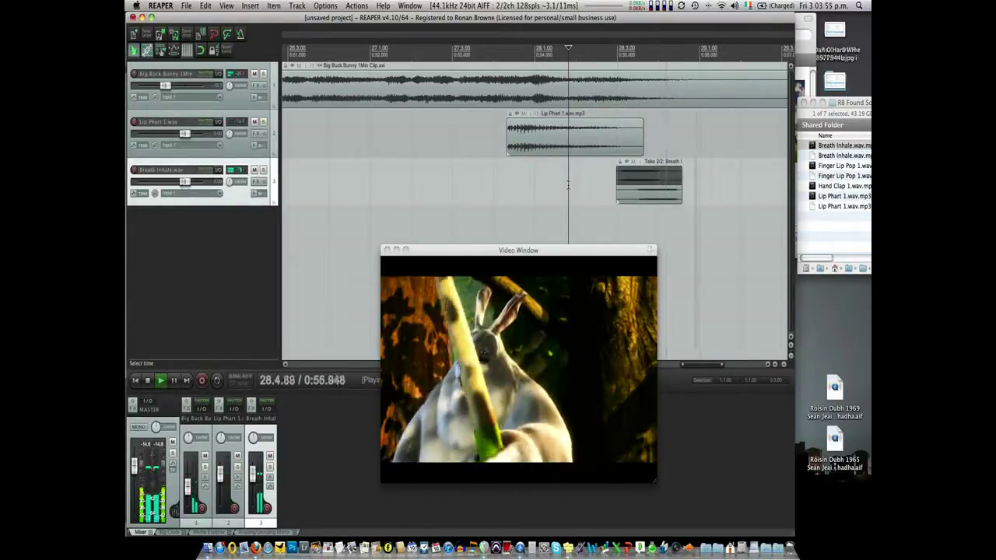
key("space")
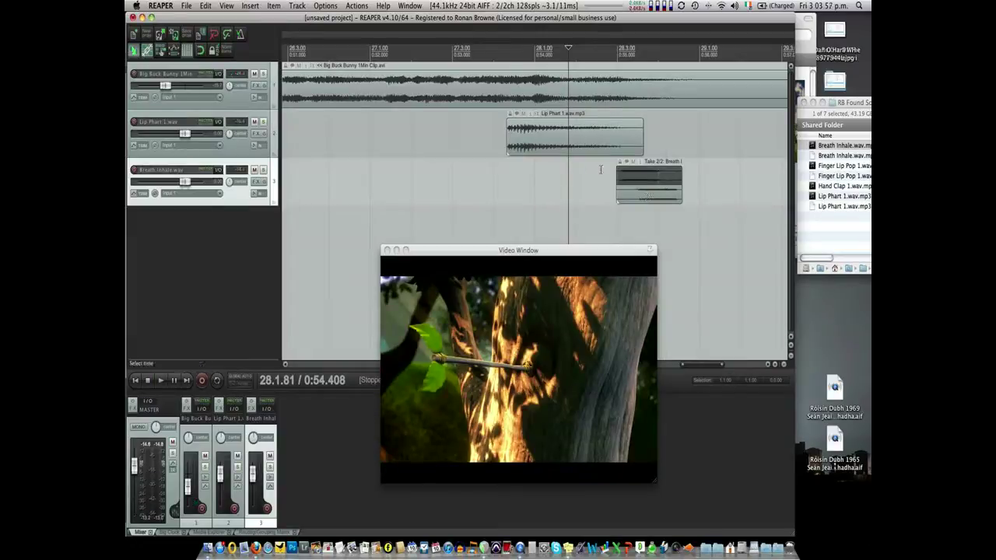
Delete the Breath Inhale item from the third track.
left_click_drag(665, 197, 688, 199)
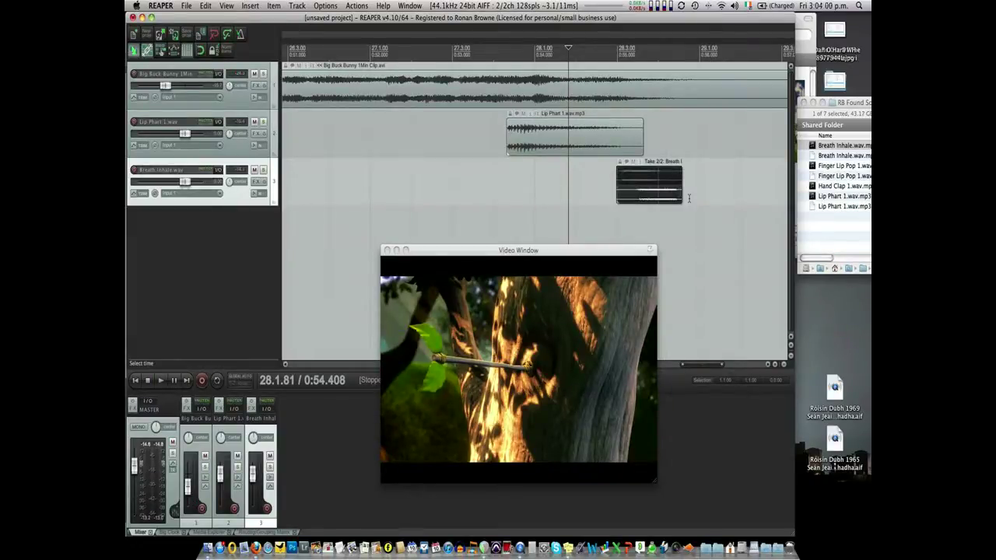
key("Delete")
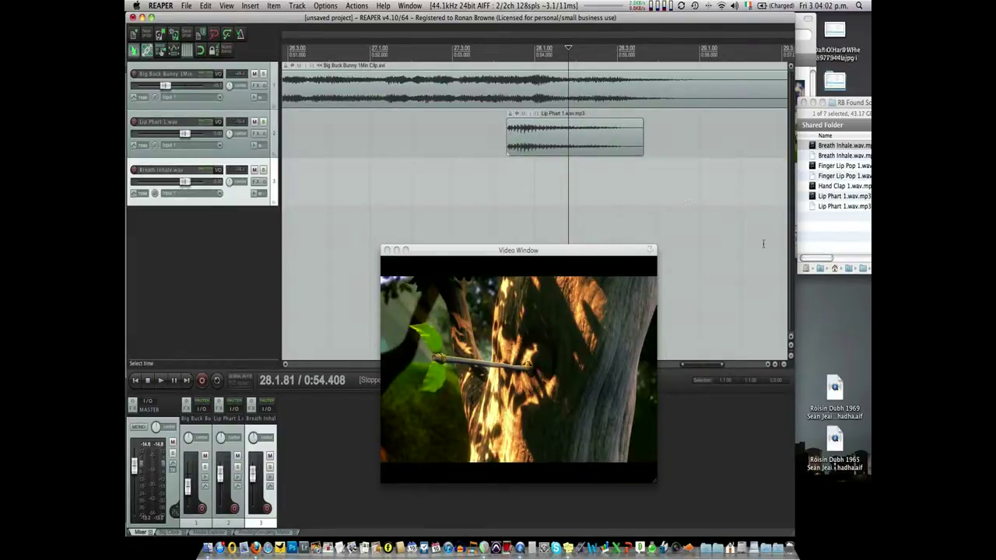
Play the clip from the project start and slightly raise the Big Buck Bunny track's volume.
key("Home")
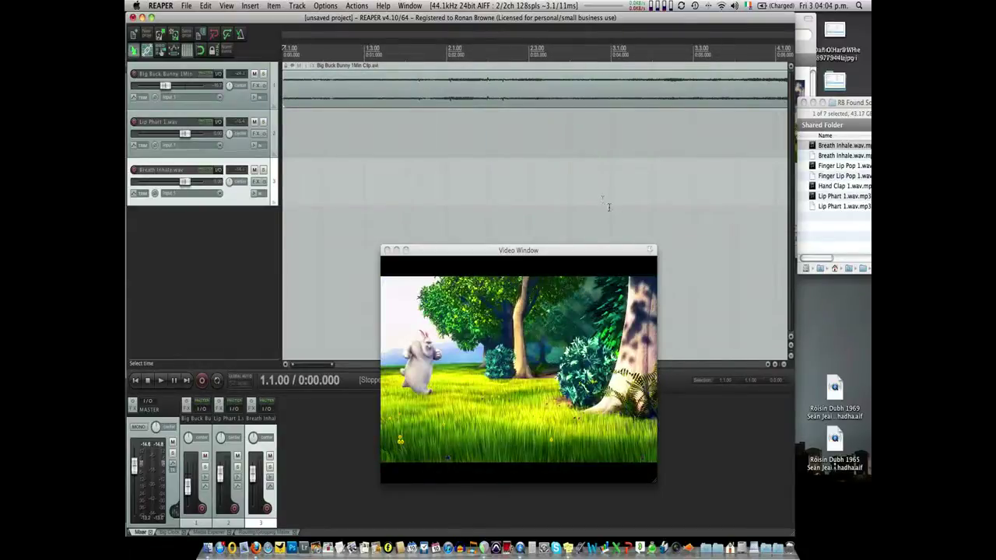
key("space")
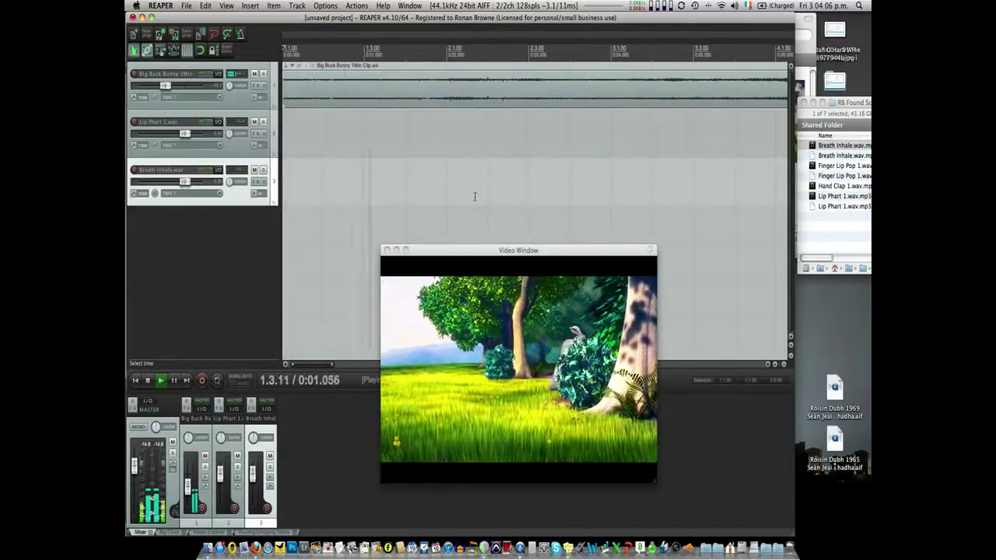
key("space")
mouse_move(166, 88)
key("space")
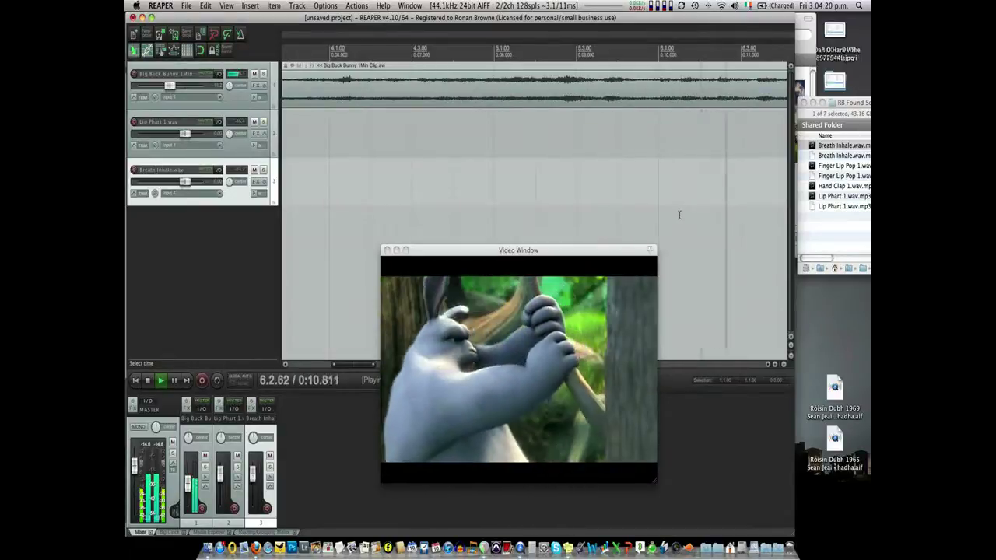
key("space")
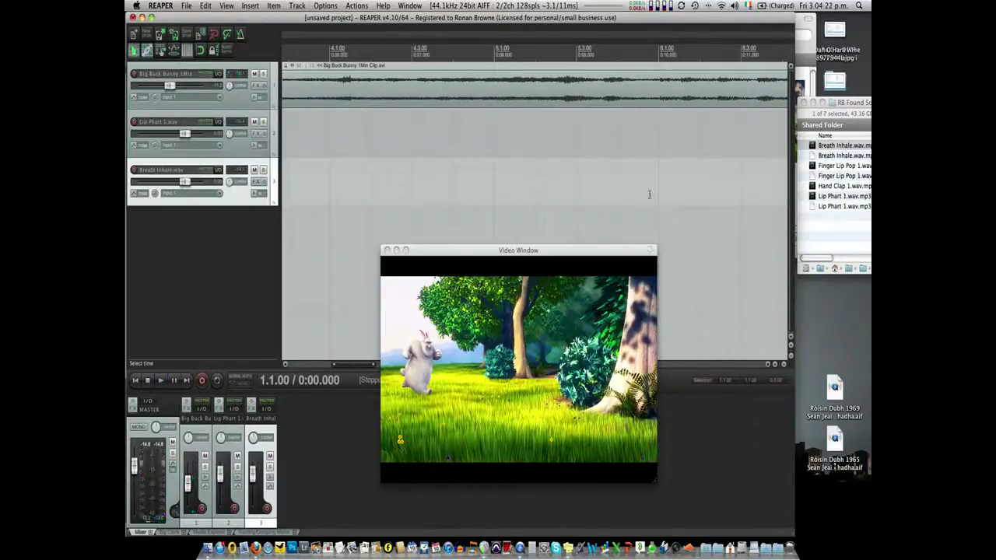
Replay the branch-breaking moment in the video from about 0:10.
left_click(667, 155)
key("space")
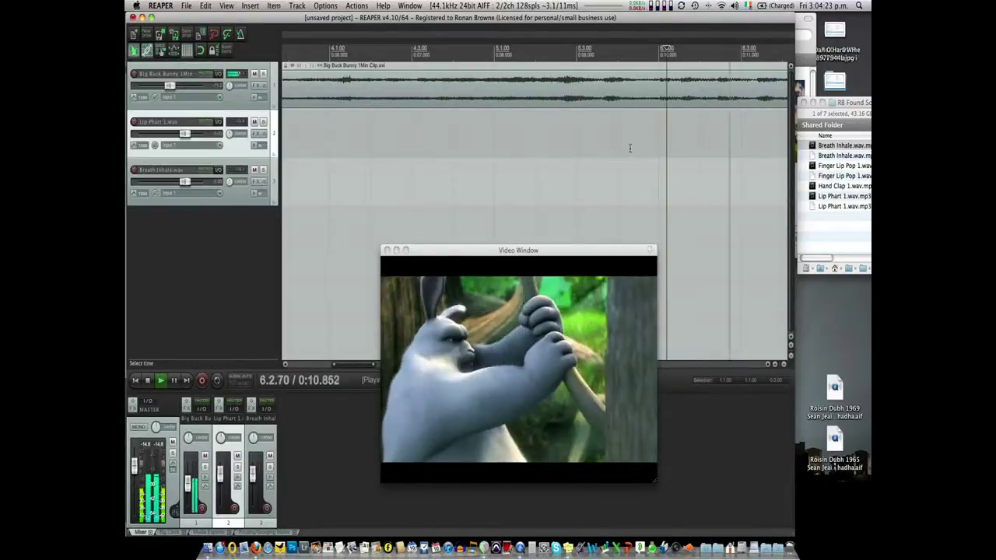
key("space")
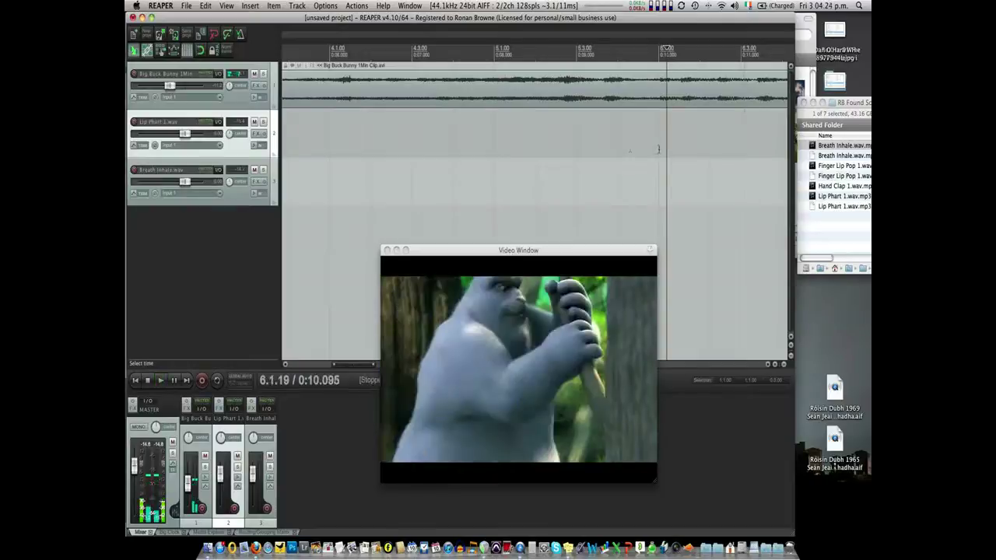
Preview the Finger Lip Pop 1 and Hand Clap 1 sound files in the shared folder.
scroll(658, 148, "right", 5)
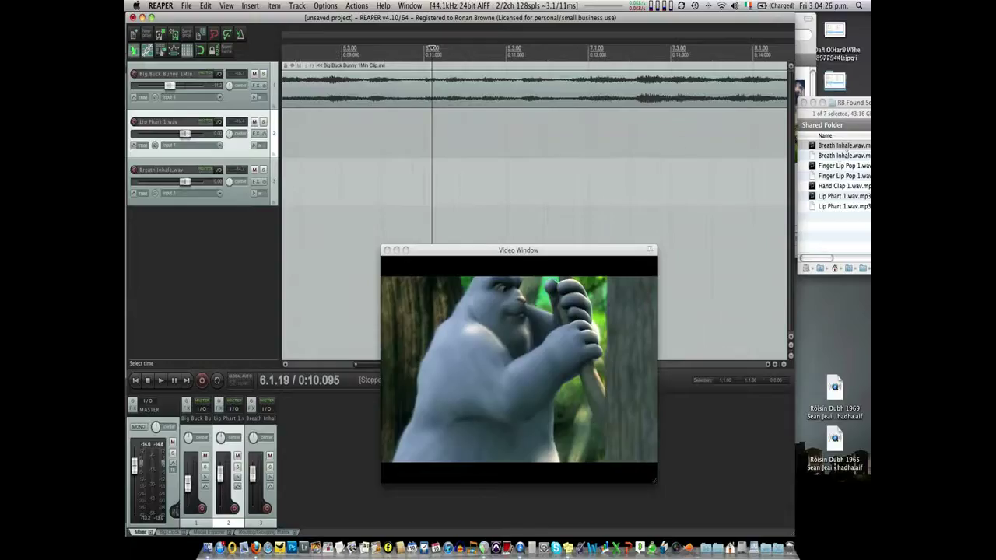
left_click(814, 155)
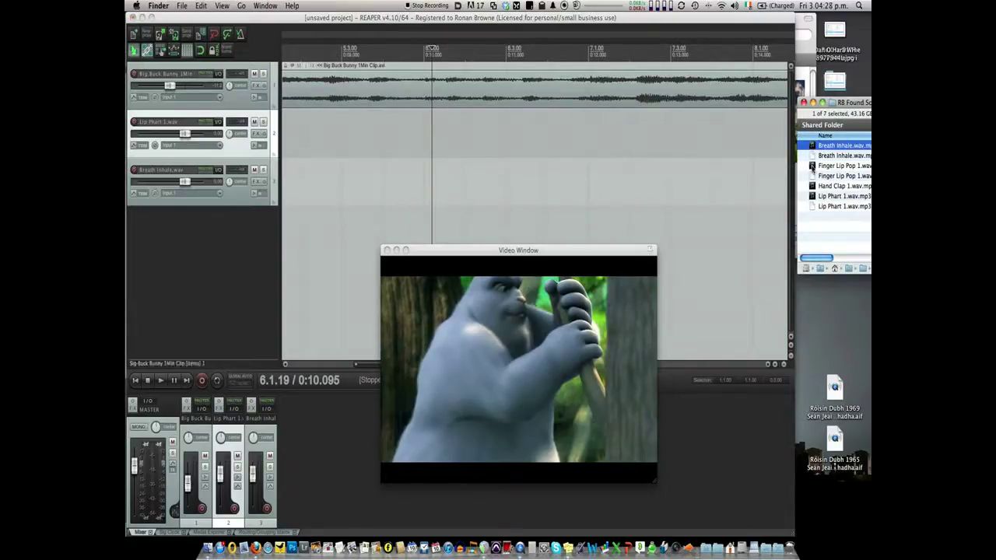
left_click(813, 166)
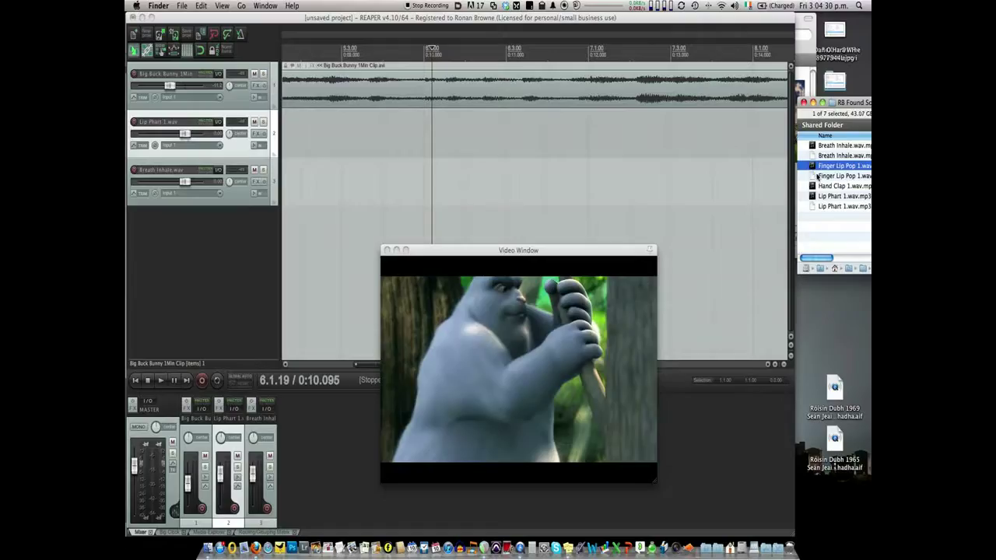
key("space")
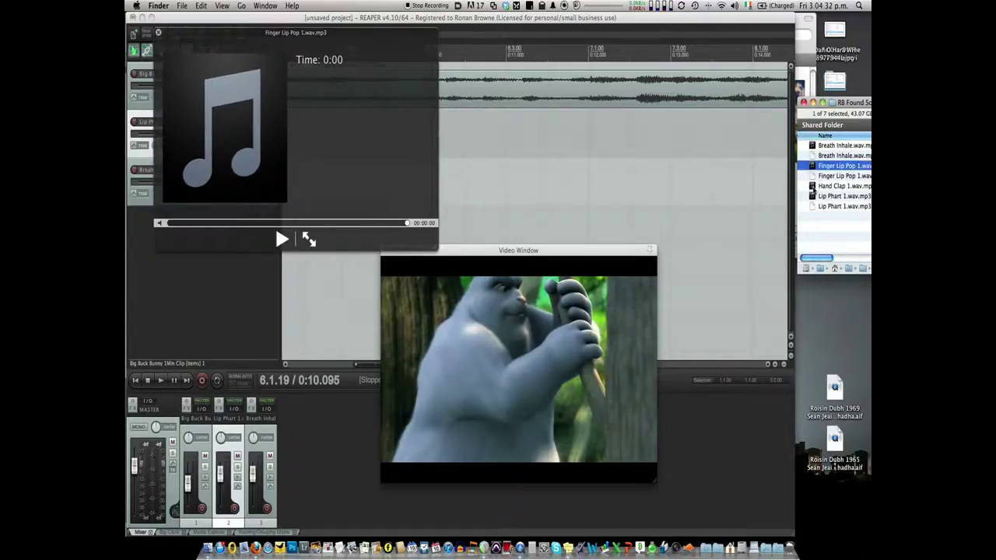
left_click(813, 187)
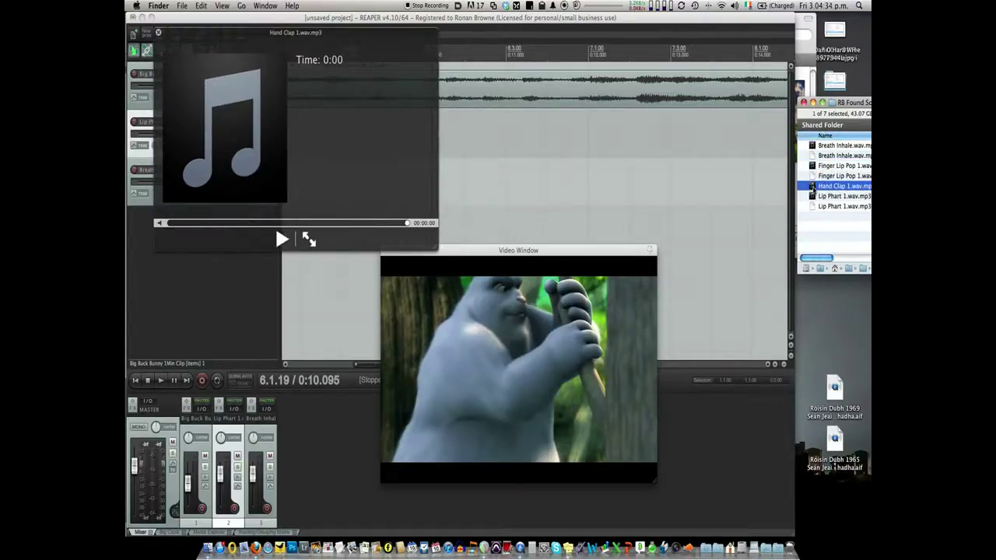
key("space")
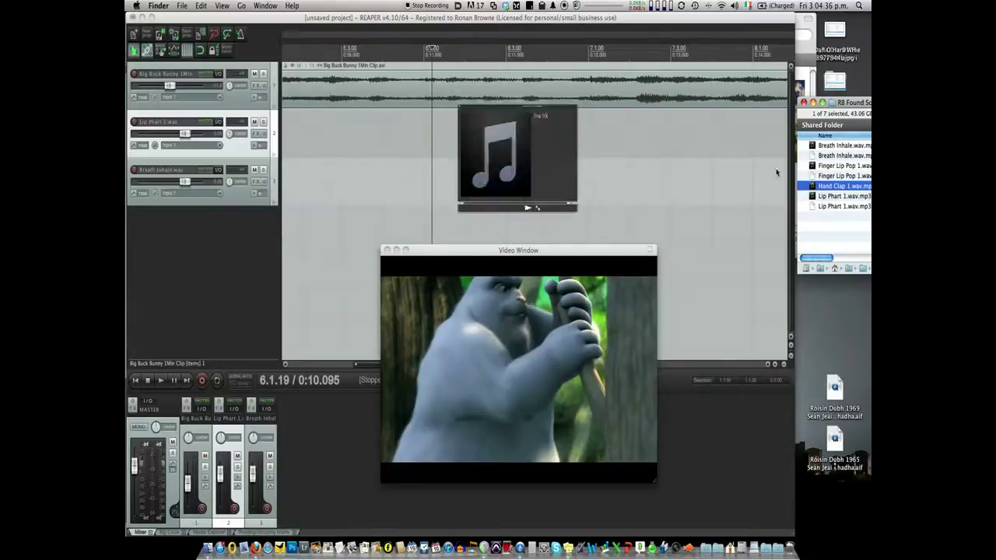
Import Finger Lip Pop 1 and Hand Clap 1 together on separate tracks at about 0:11, starting on the second track.
left_click(813, 167, "super")
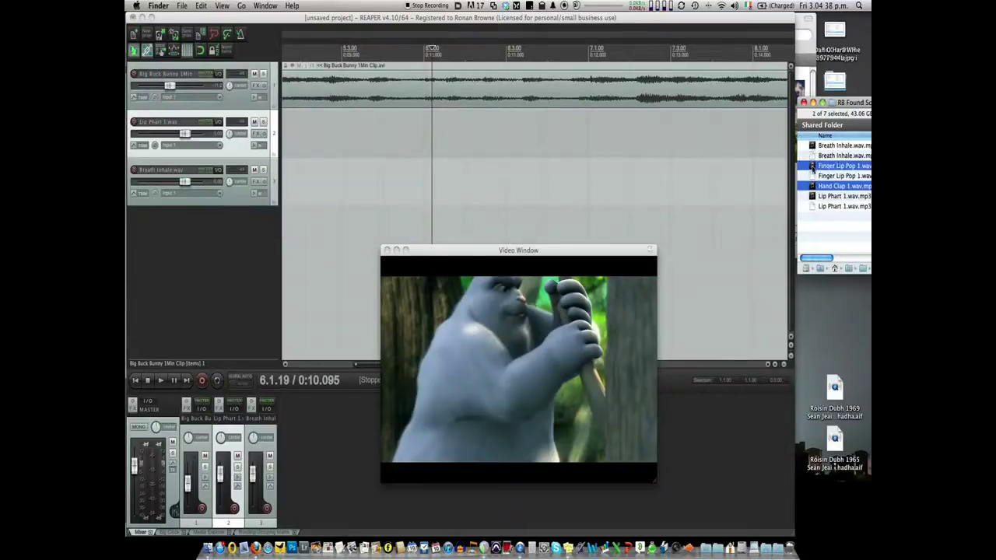
left_click_drag(812, 166, 504, 139)
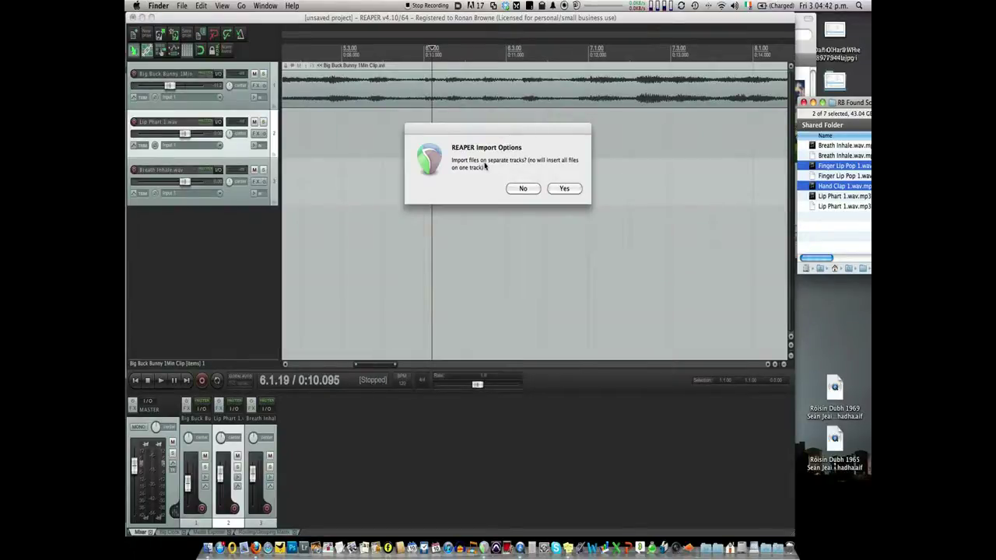
left_click(565, 189)
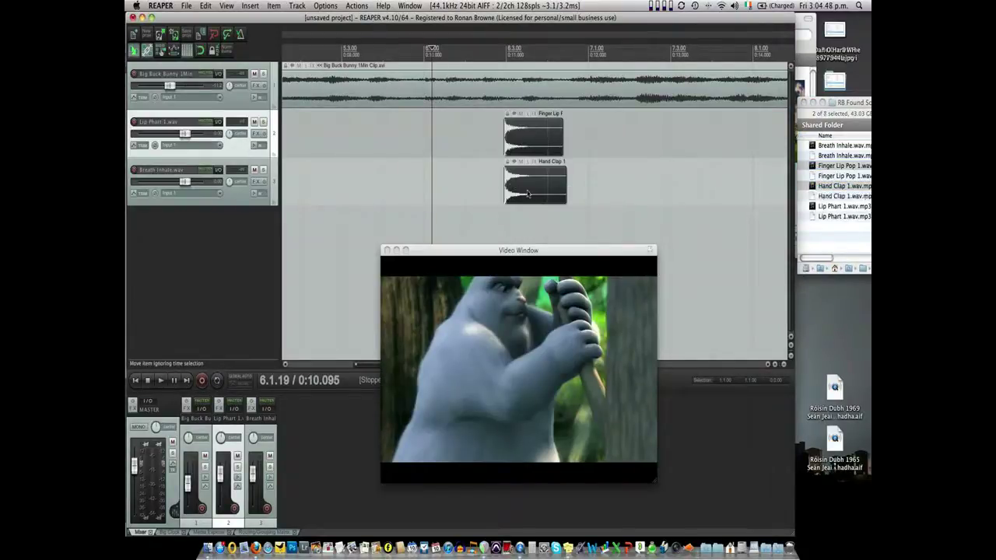
Move the Hand Clap item away to about 0:12.5, shift the Finger Lip Pop item to about 0:10.8 and play it with the video.
left_click(481, 177)
left_click_drag(537, 183, 662, 183)
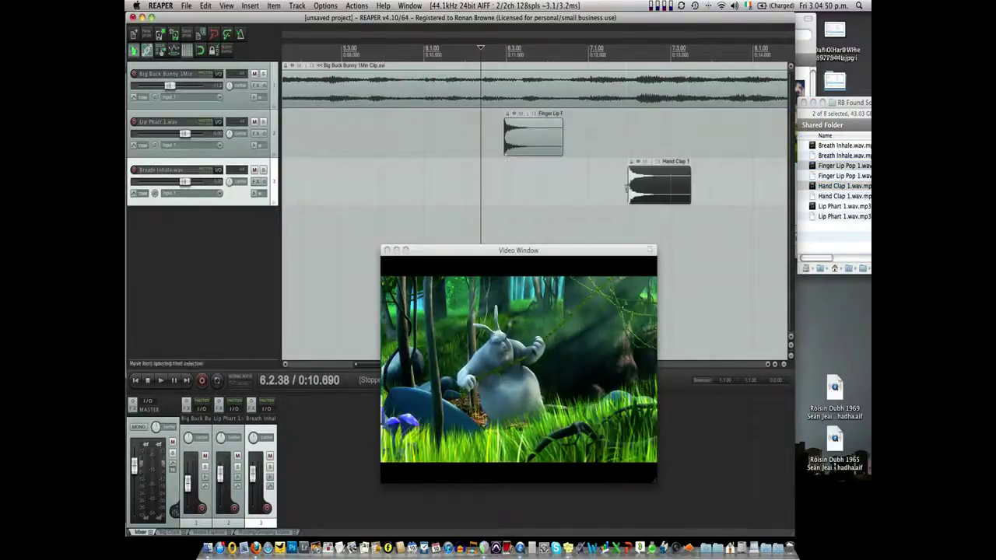
mouse_move(514, 144)
left_mouse_down()
mouse_move(549, 145)
mouse_move(515, 151)
left_mouse_up()
key("space")
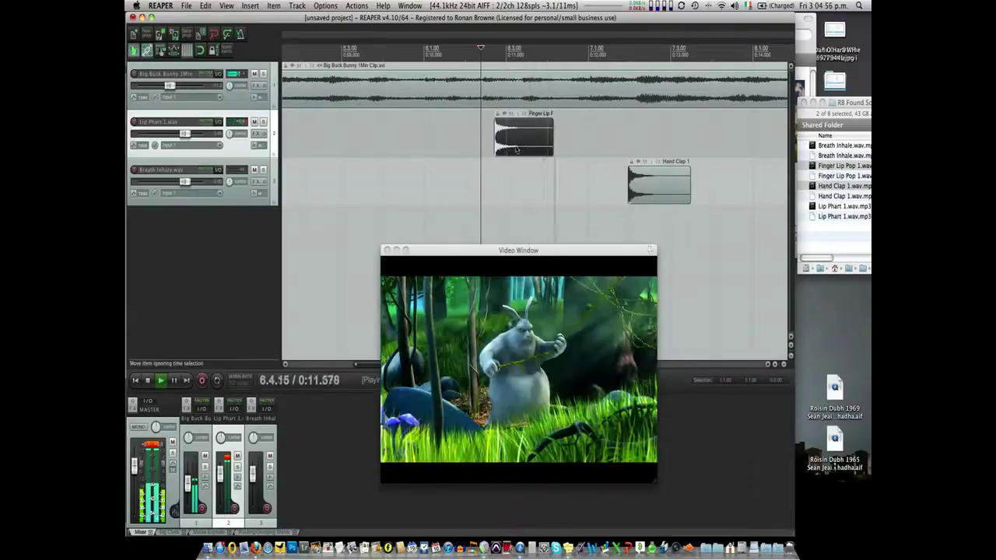
key("space")
Move the Finger Lip Pop item aside to about 0:08.5, place the Hand Clap item at about 0:11.2 and play it with the video.
key("super+z")
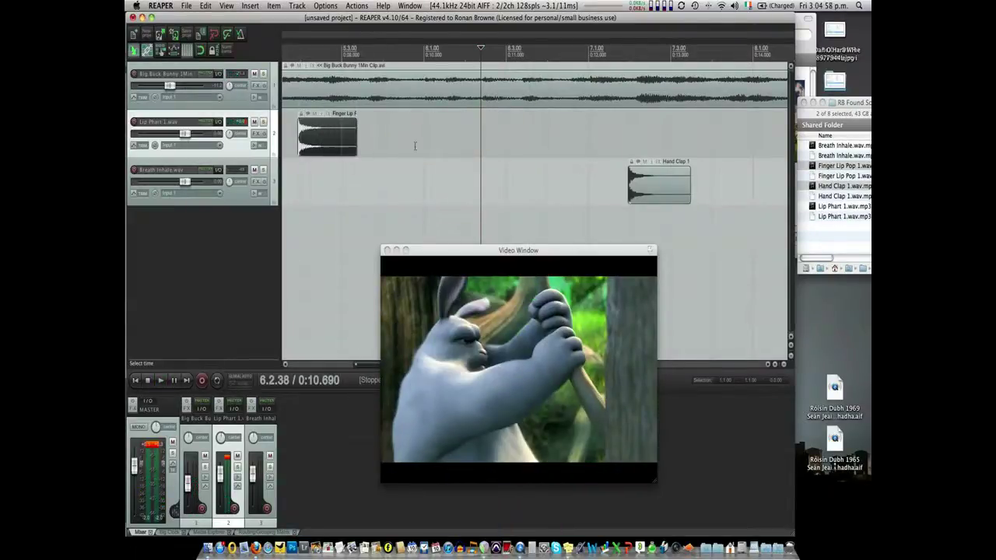
left_click_drag(647, 191, 543, 187)
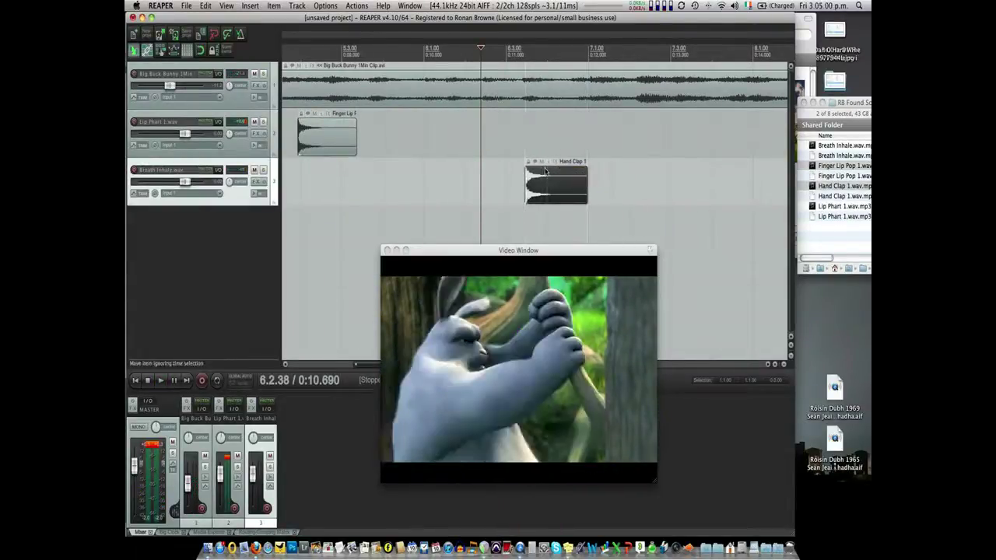
key("space")
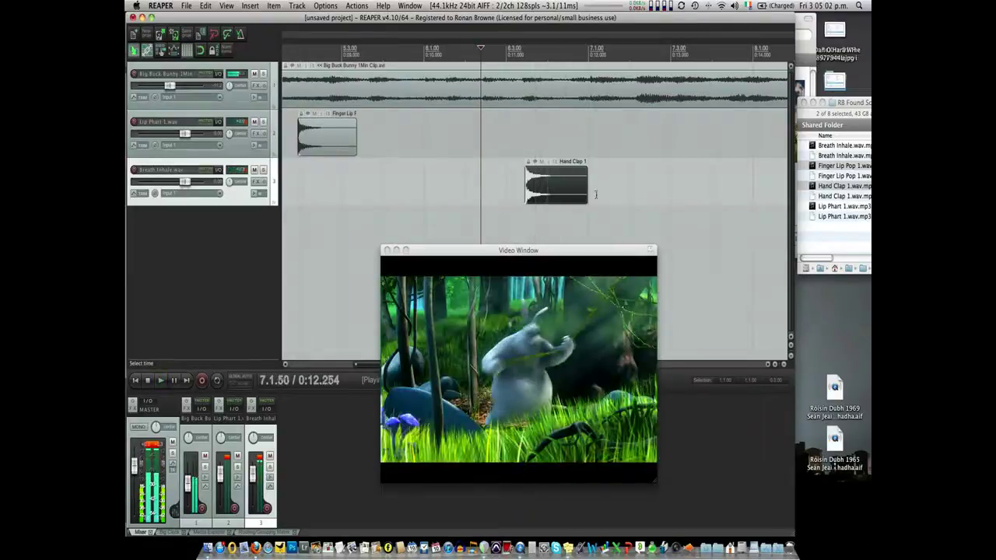
key("space")
left_click(405, 192)
key("space")
key("space")
Line up the Finger Lip Pop item with the Hand Clap item at about 0:11.2 and play both with the video.
left_click(325, 142)
left_click_drag(327, 143, 560, 148)
key("space")
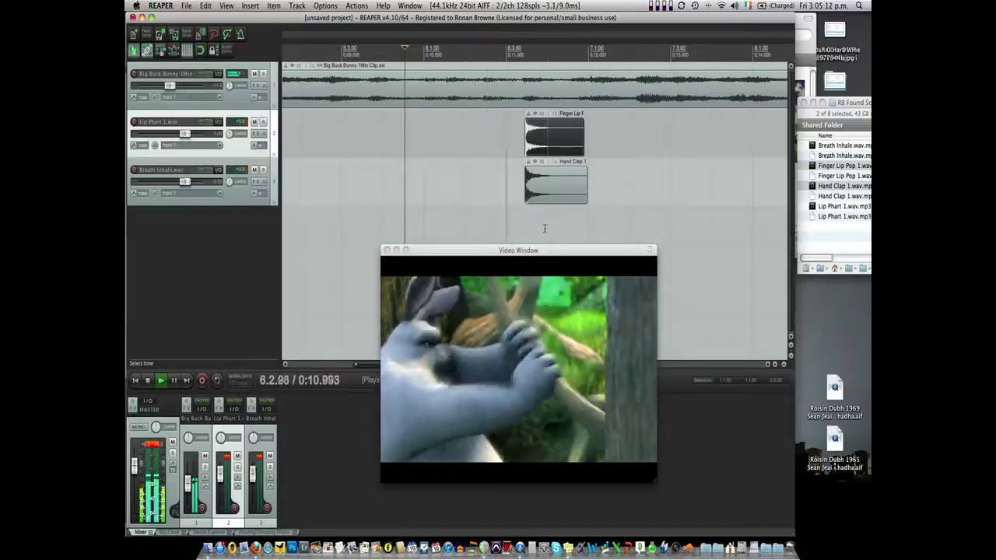
key("space")
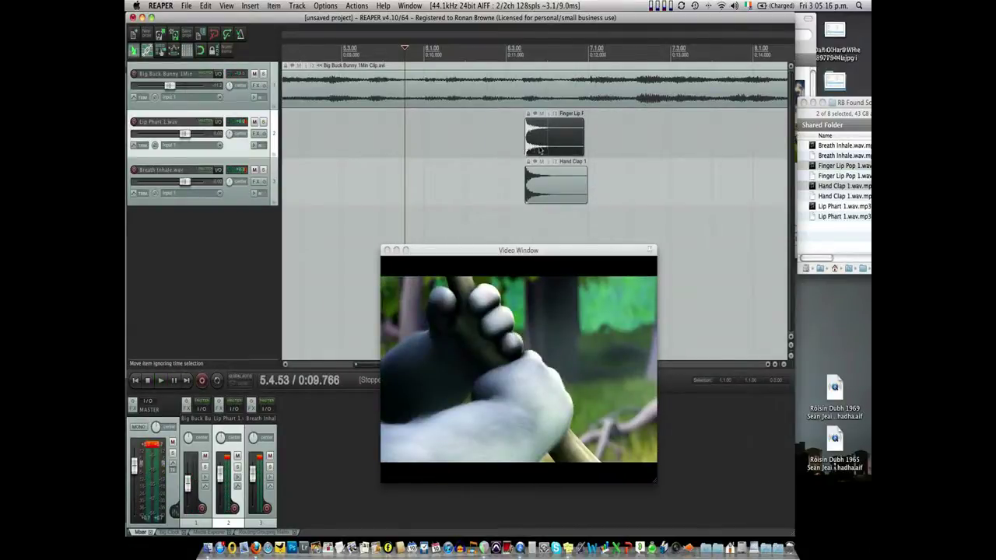
Nudge the Finger Lip Pop item slightly earlier, with the Hand Clap item starting just behind it, checking the sync by playback.
left_click_drag(536, 192, 531, 190)
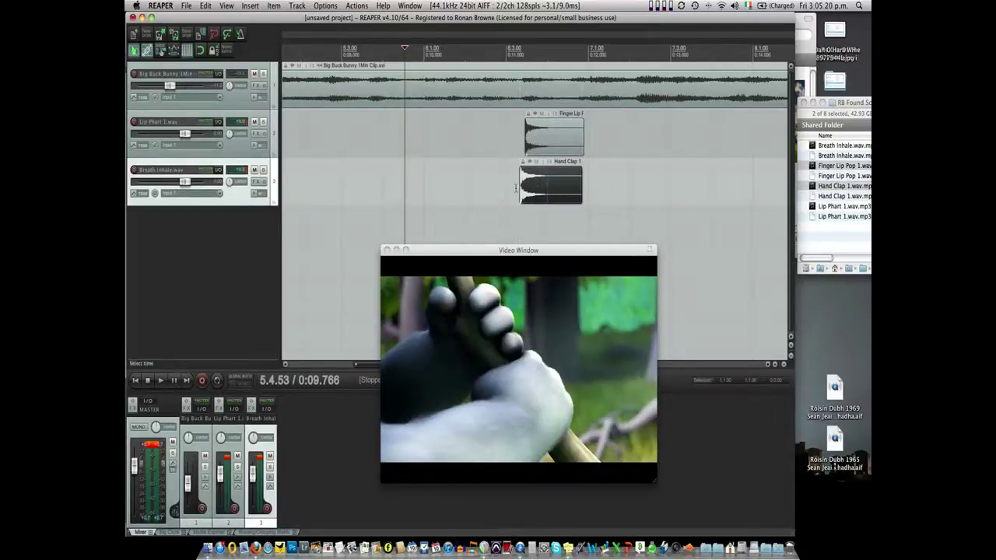
key("space")
key("space")
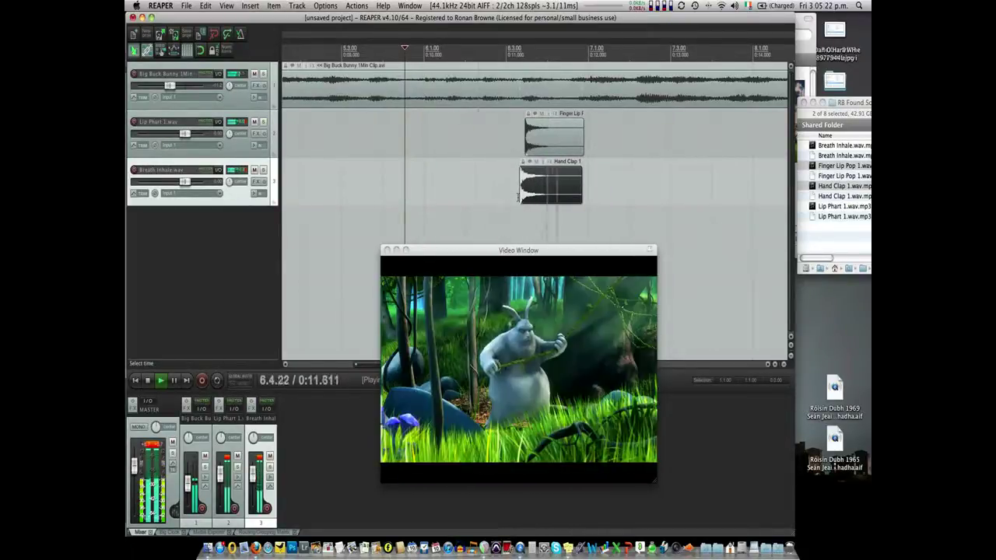
left_click_drag(545, 149, 540, 151)
left_click_drag(534, 186, 539, 186)
key("space")
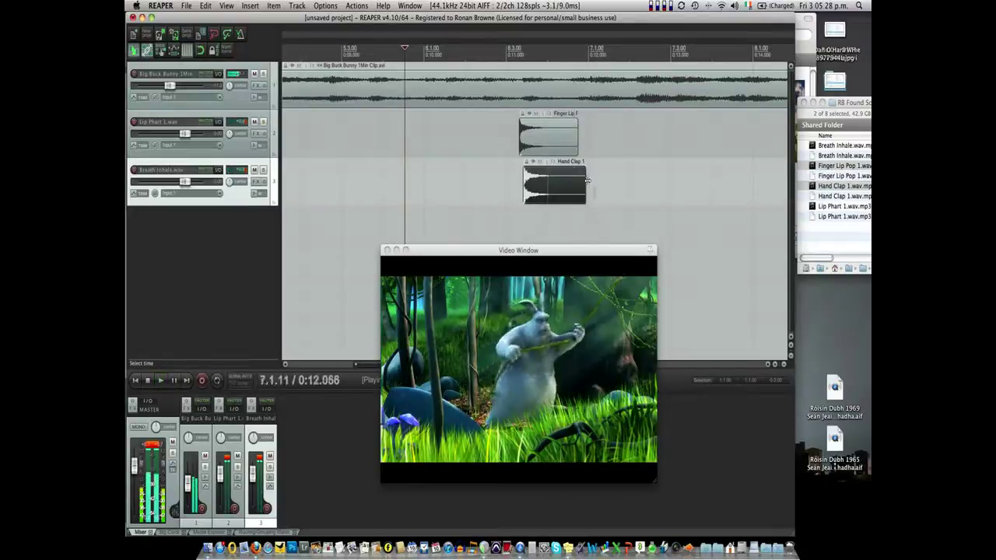
key("space")
Nudge the Hand Clap item marginally closer to the Finger Lip Pop item's start and recheck the layered sound by playback.
left_click_drag(535, 187, 534, 193)
key("space")
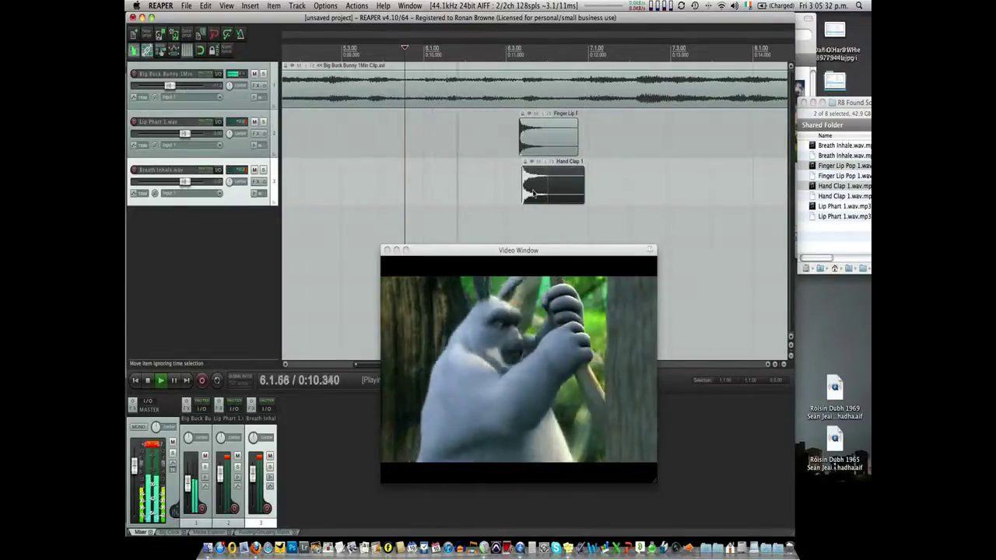
key("space")
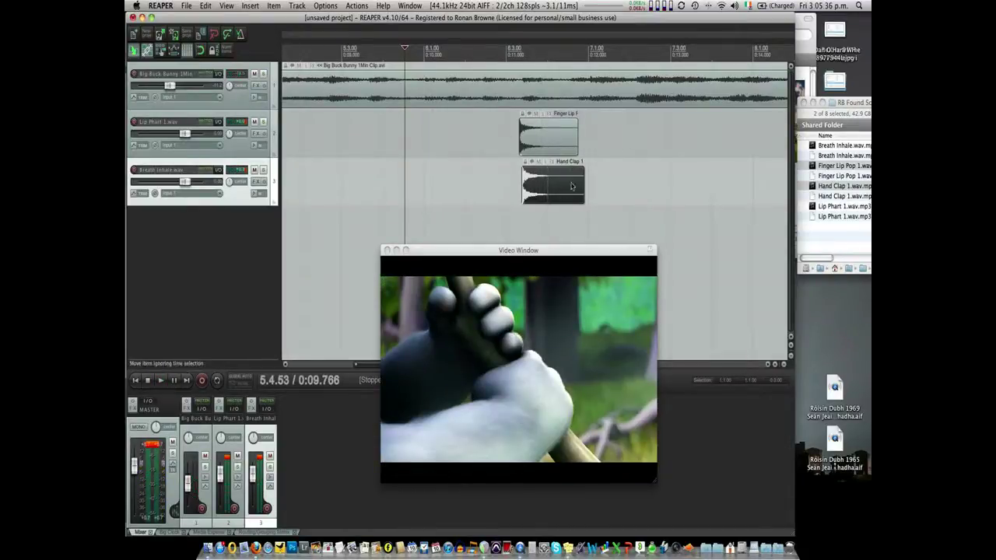
key("space")
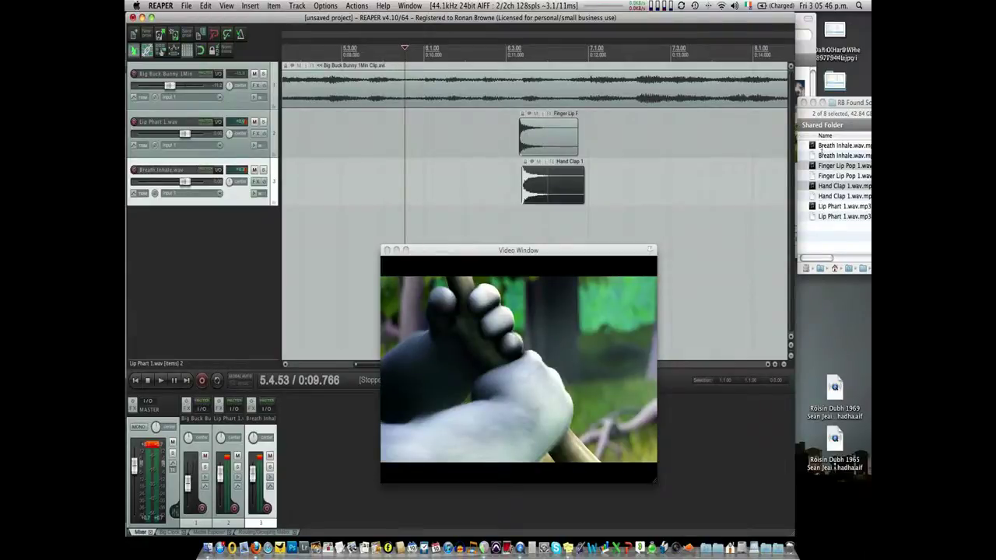
Add the Breath Inhale sound to the third track at about 0:13.4 and play that section with the video.
left_click(823, 149)
left_click(825, 148)
left_click_drag(831, 148, 702, 166)
left_click(656, 166)
key("space")
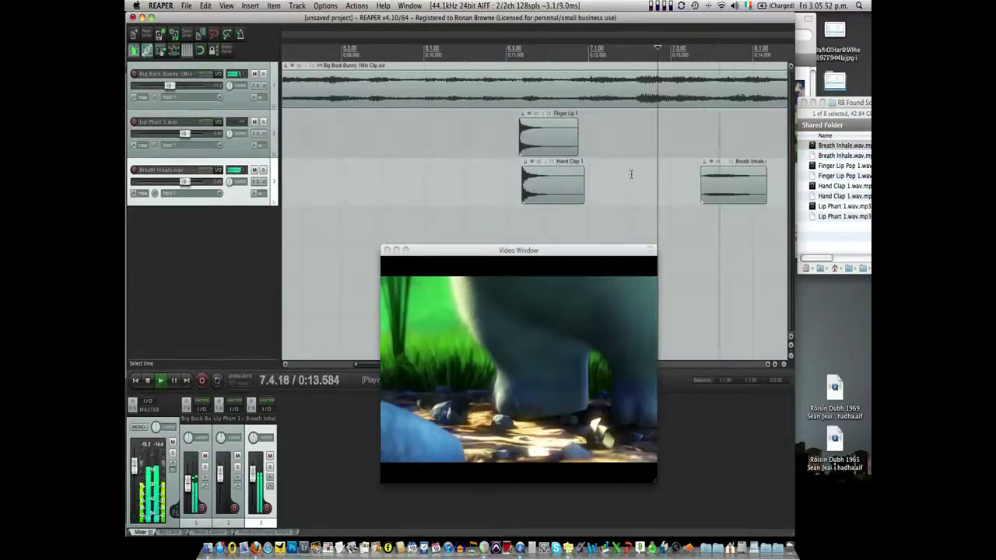
key("space")
Move the Breath Inhale item earlier to start at 7.1.53 (0:12.268) and check its timing by playback.
left_click_drag(727, 194, 631, 191)
left_click(612, 182)
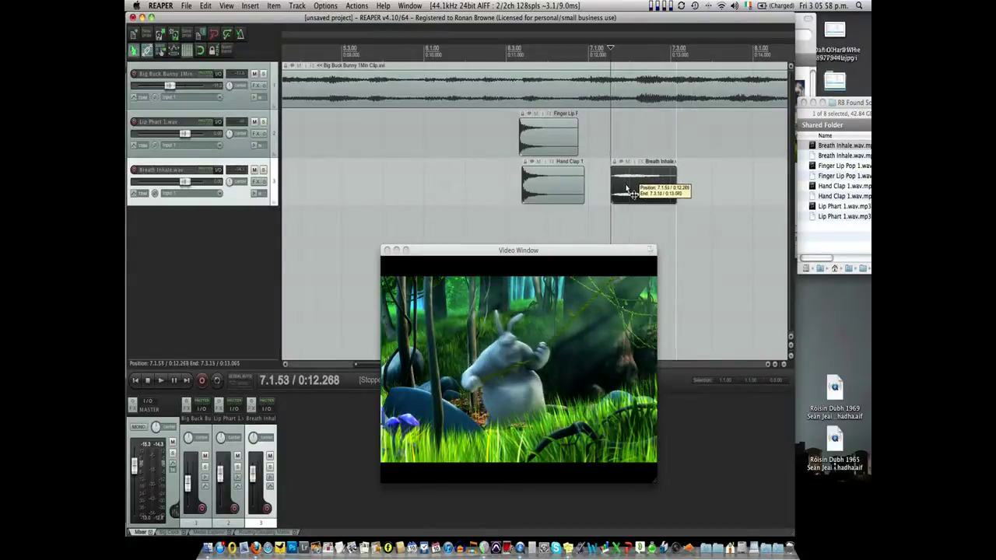
key("space")
key("space")
left_click(595, 193)
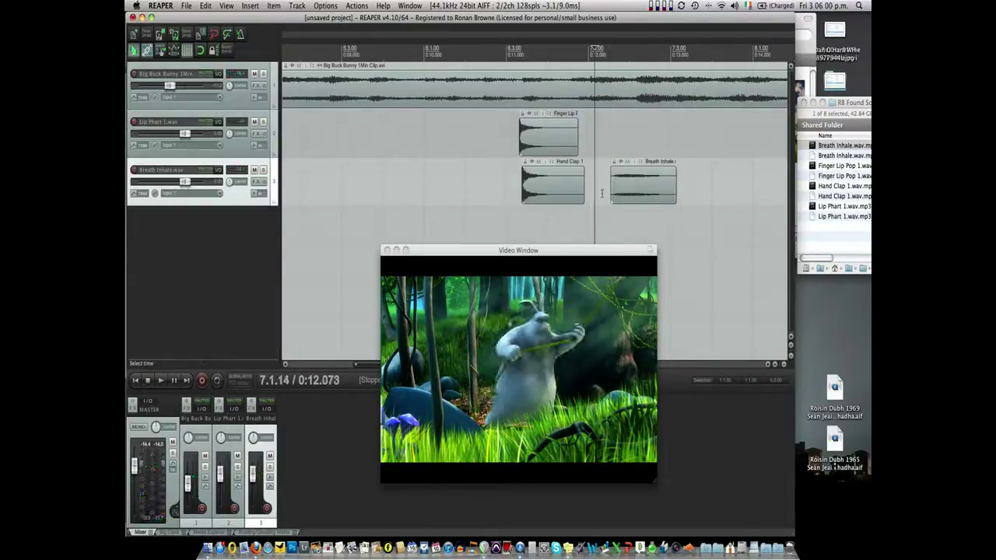
Move the Breath Inhale item onto a new fourth track at about 0:12.2 and play it with the video.
left_click_drag(632, 192, 557, 280)
left_click_drag(629, 233, 624, 234)
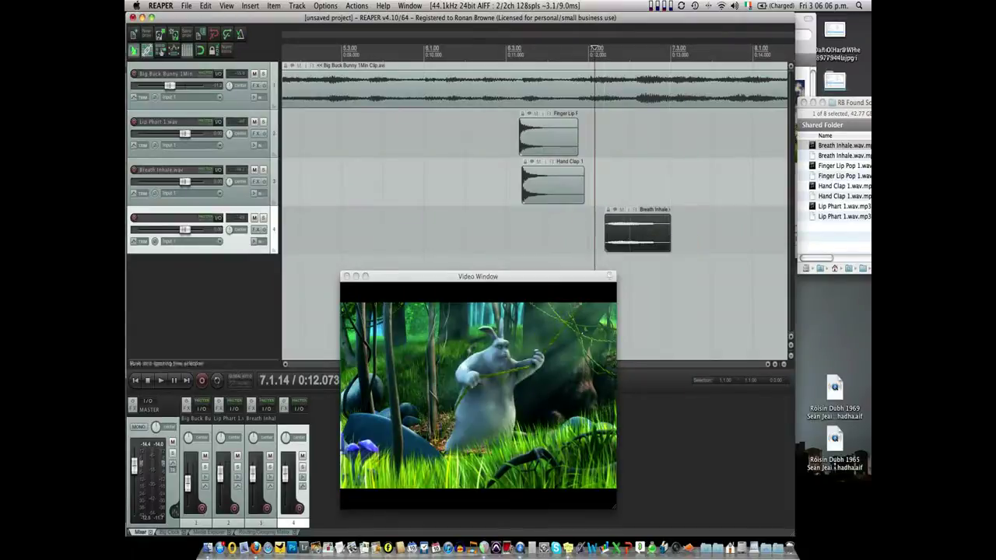
left_click(576, 227)
key("space")
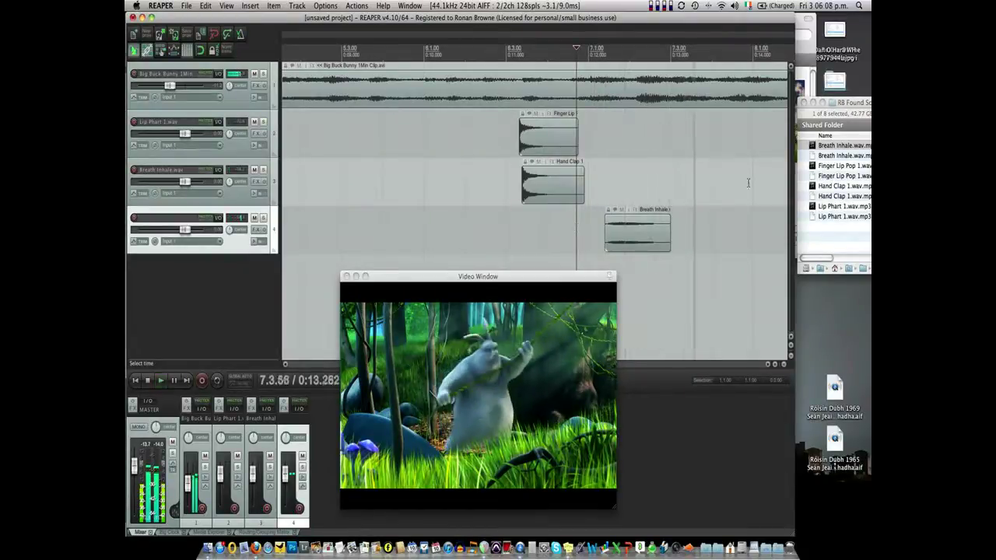
Add the ReaVerbate effect to the fourth track and play the Breath Inhale section with it.
key("space")
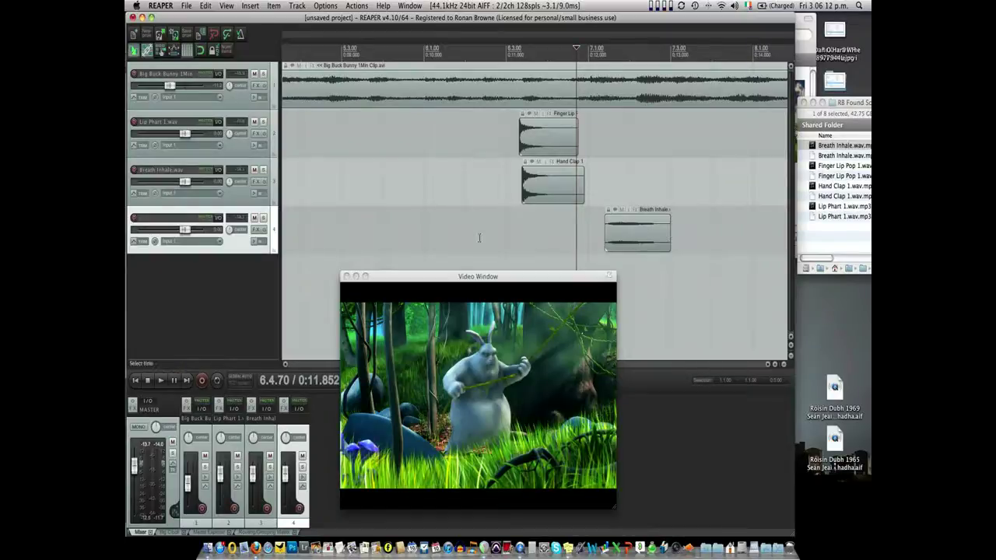
left_click(264, 232)
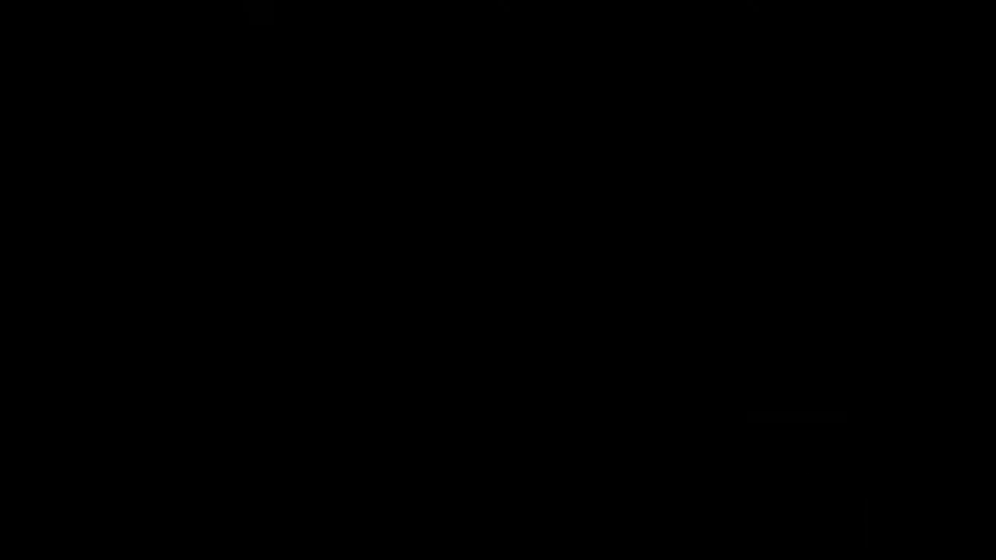
left_click(254, 113)
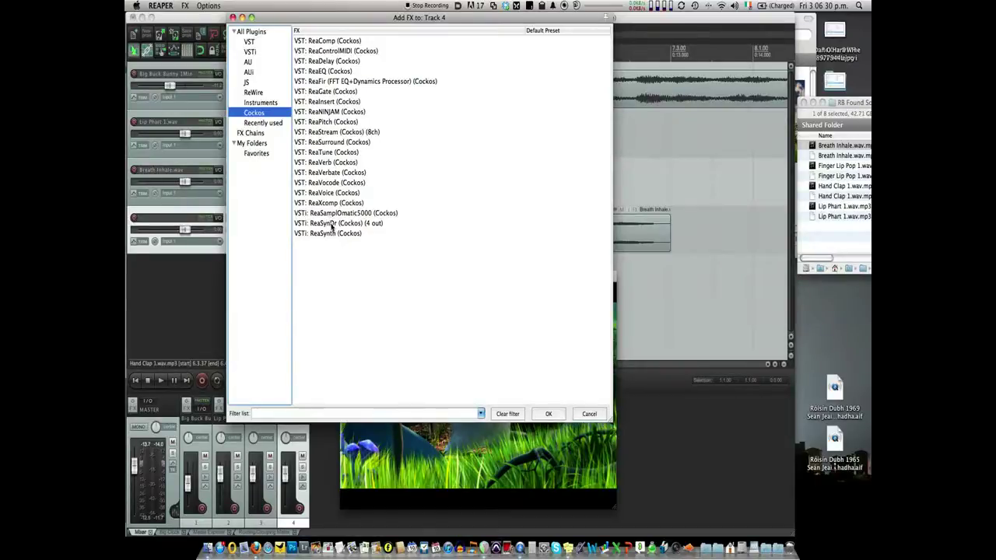
left_click(326, 163)
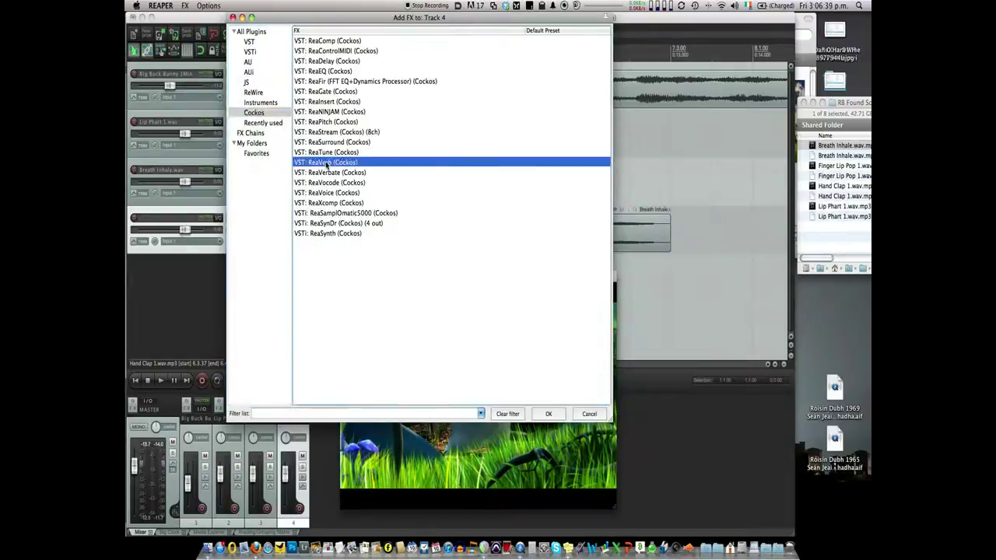
left_click(329, 173)
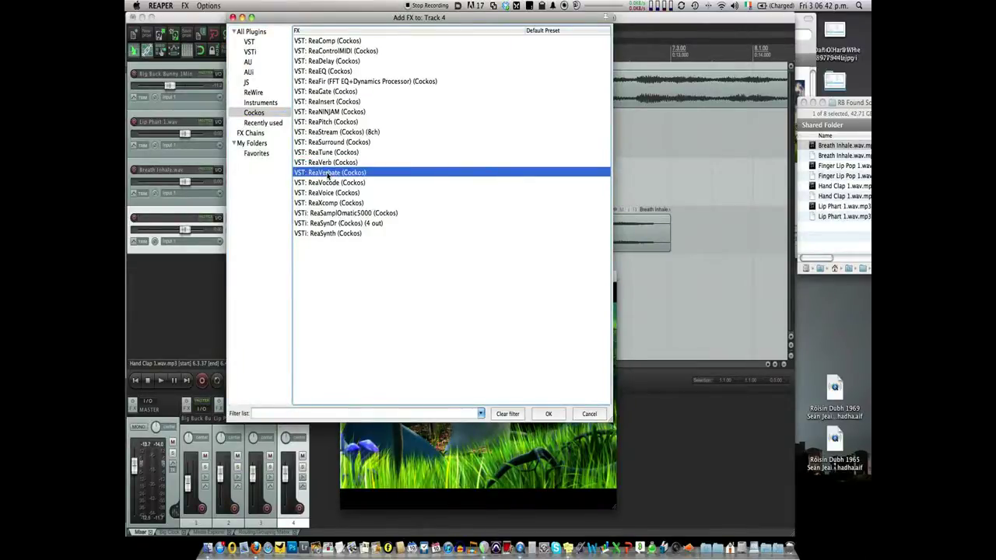
double_click(328, 173)
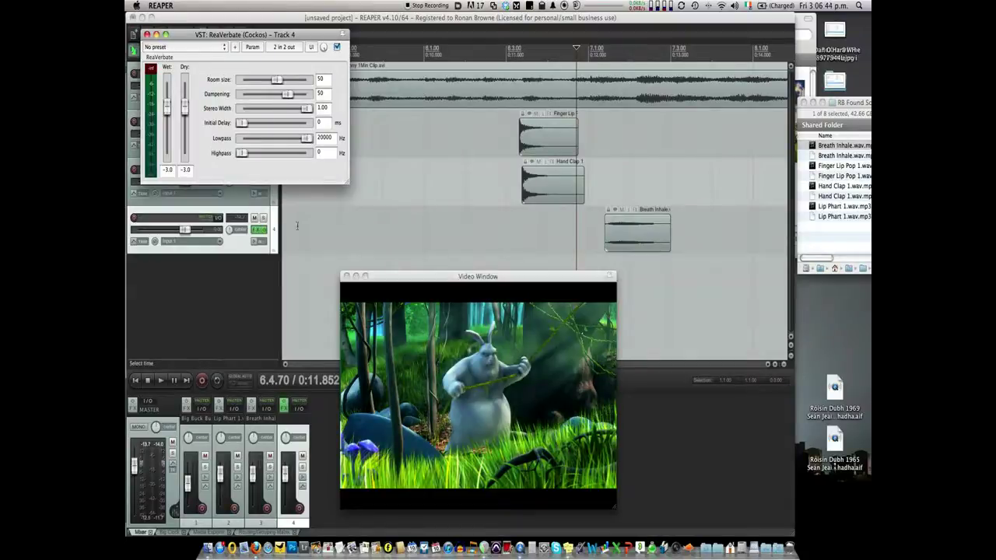
key("space")
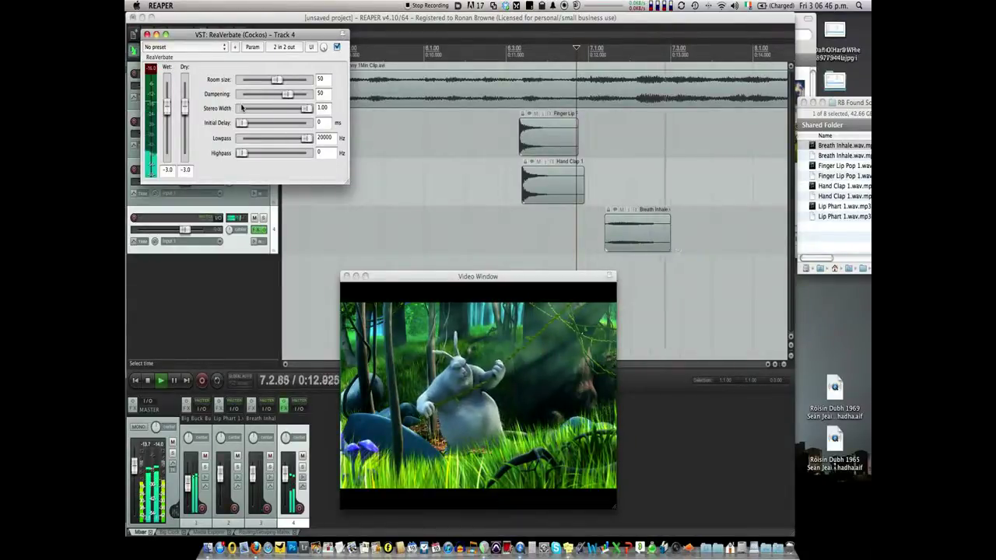
key("space")
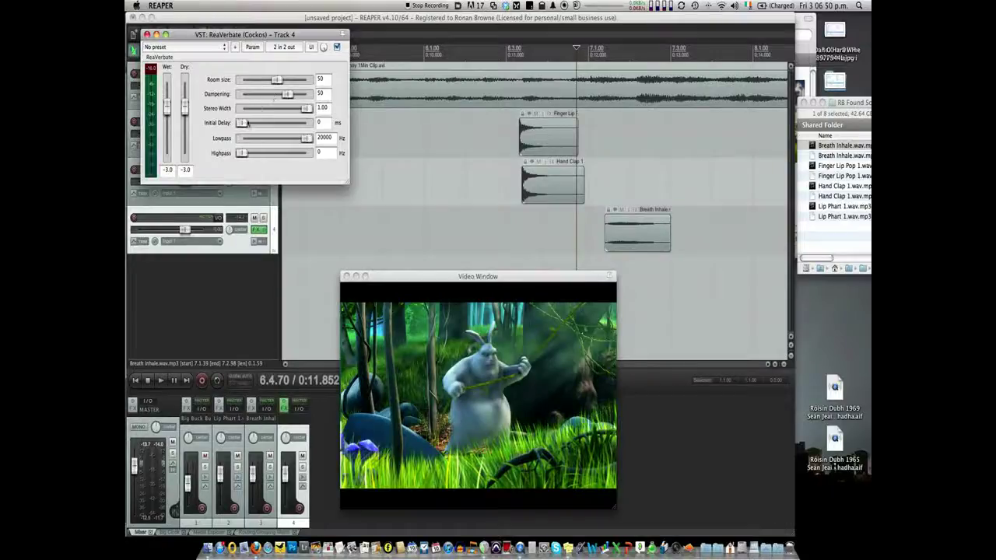
Set track 4's ReaVerbate to room size 57, dampening 36, initial delay 61 ms and wet level +12.0, and audition the result.
left_click_drag(243, 123, 281, 95)
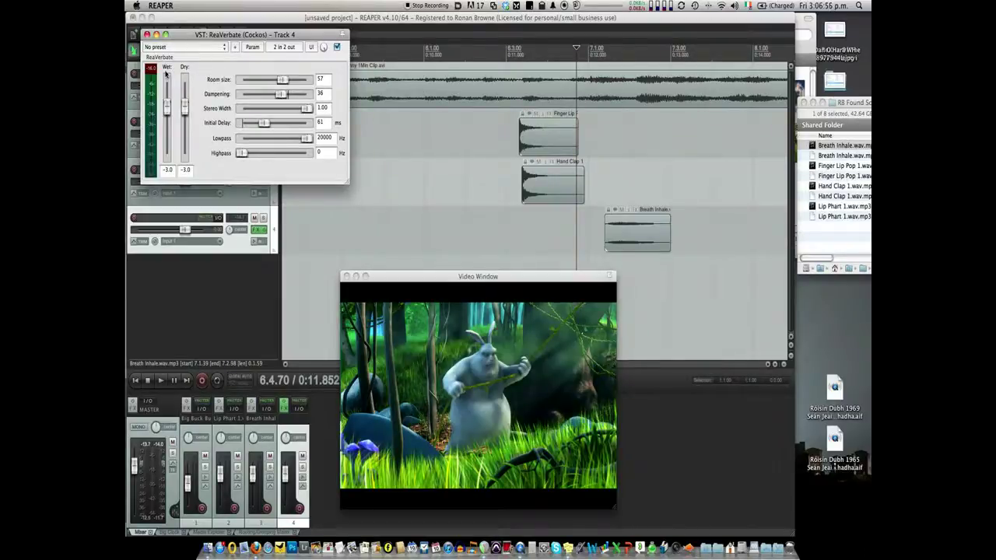
left_click_drag(166, 107, 167, 81)
key("space")
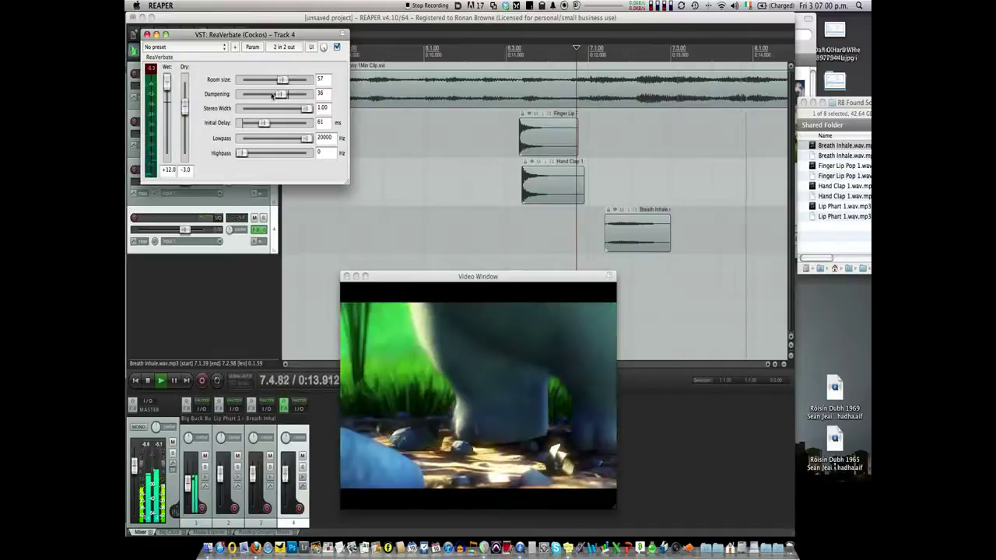
key("space")
left_click(146, 34)
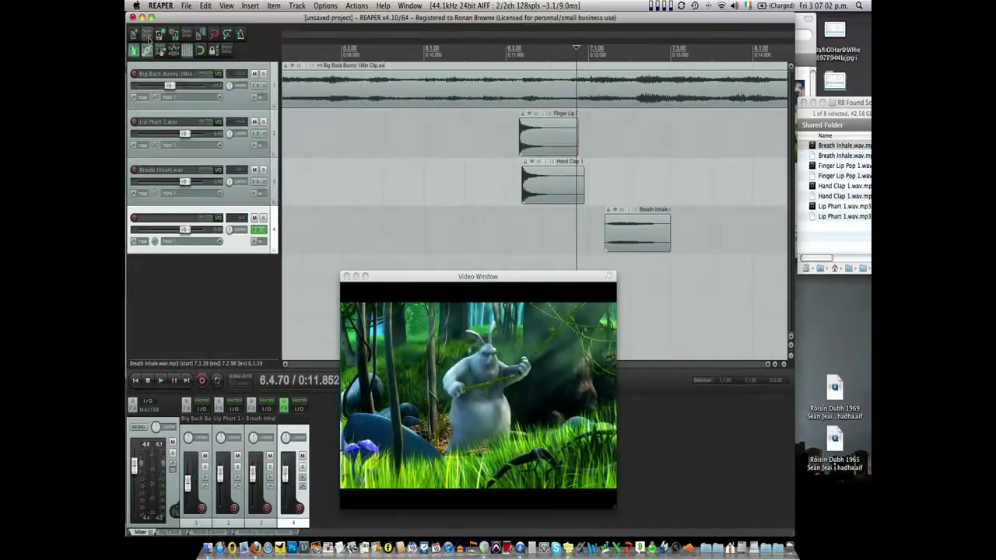
Preview the Breath Inhale, Finger Lip Pop and Hand Clap sound files in the Finder.
left_click(827, 146)
key("space")
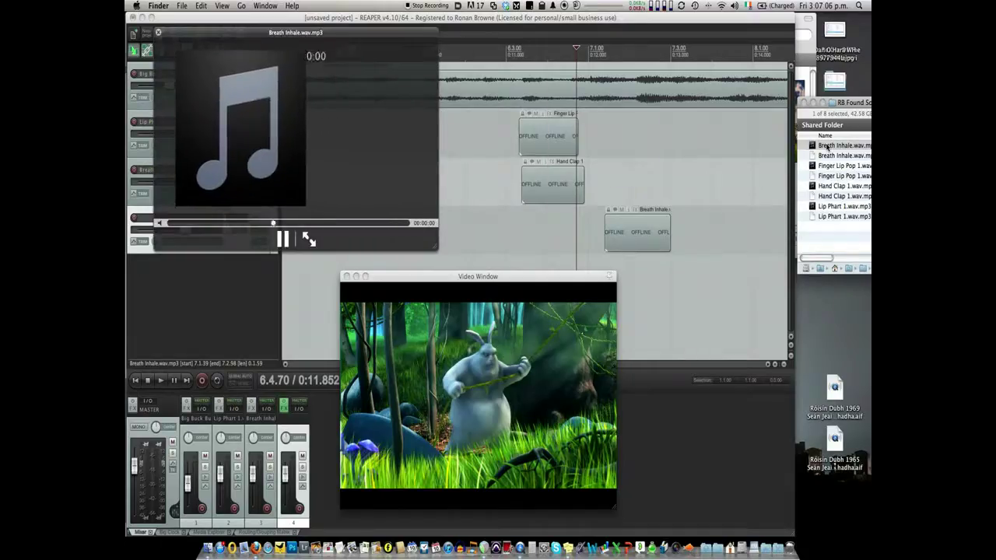
left_click(827, 166)
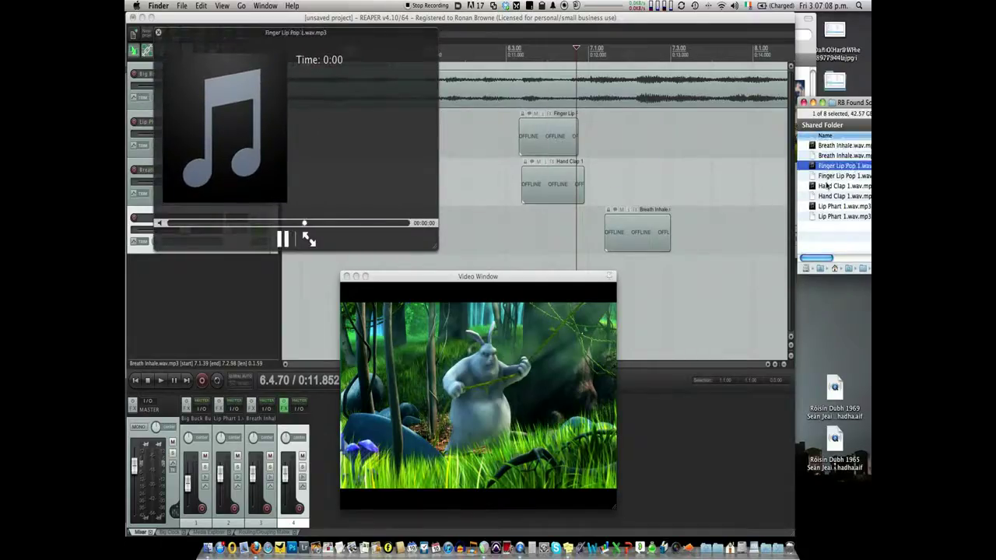
left_click(828, 187)
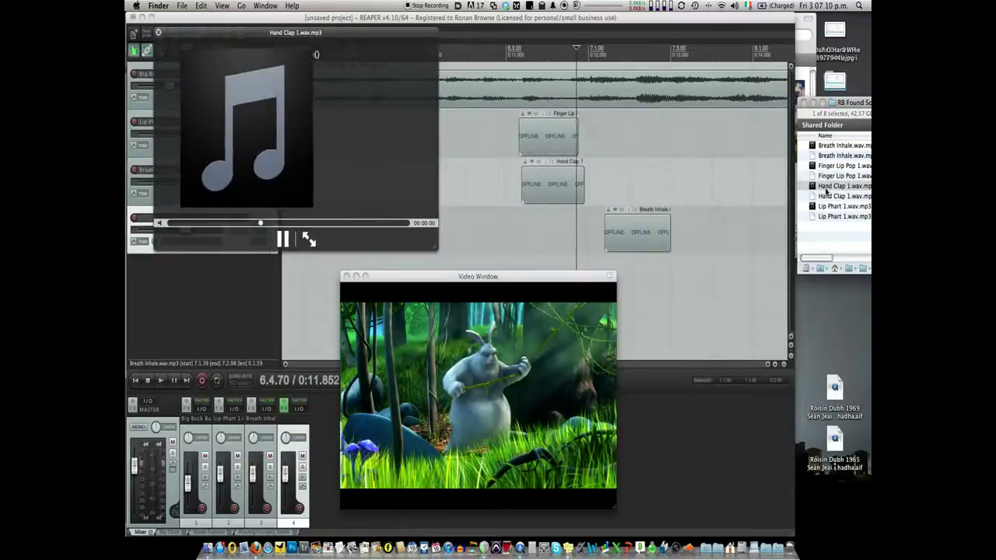
key("space")
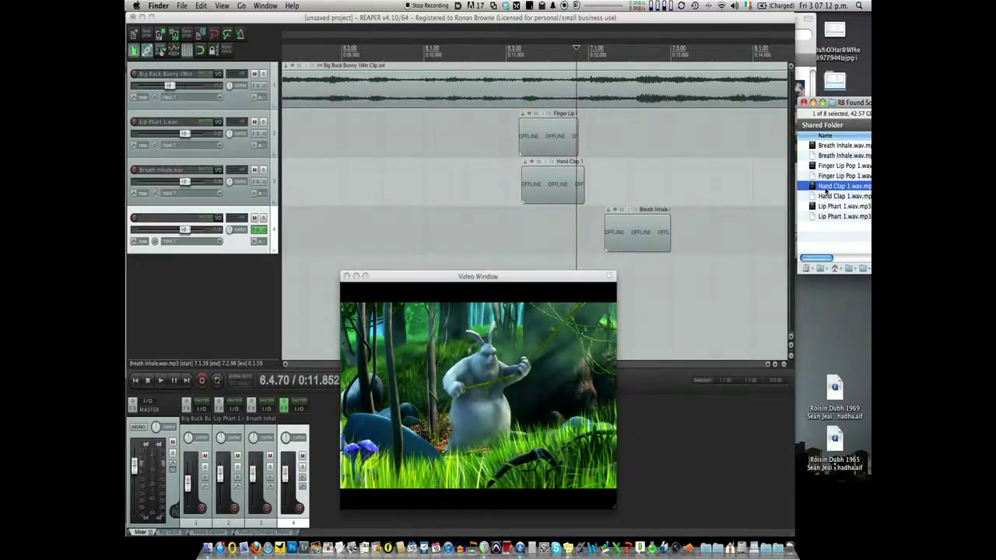
Add the Hand Clap sound to the third track at about 0:13.6, copy it to the second track at about 0:14.3 and play them.
left_click_drag(827, 189, 729, 193)
left_click(698, 184)
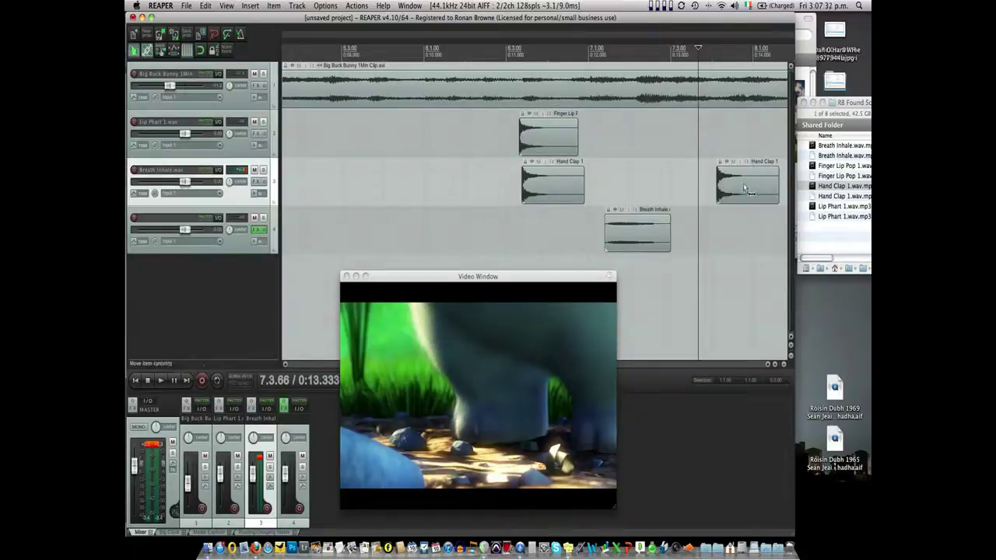
left_click_drag(732, 183, 647, 153)
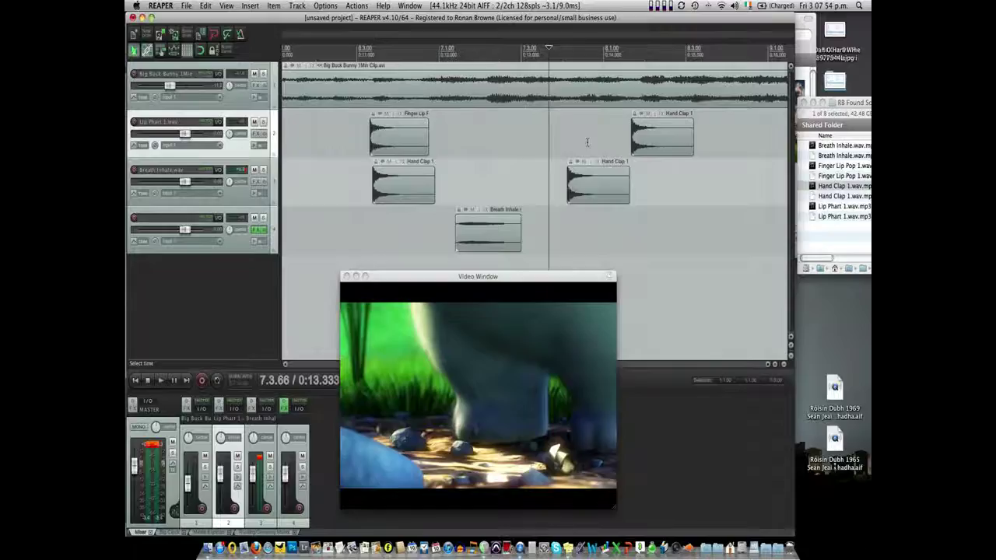
key("space")
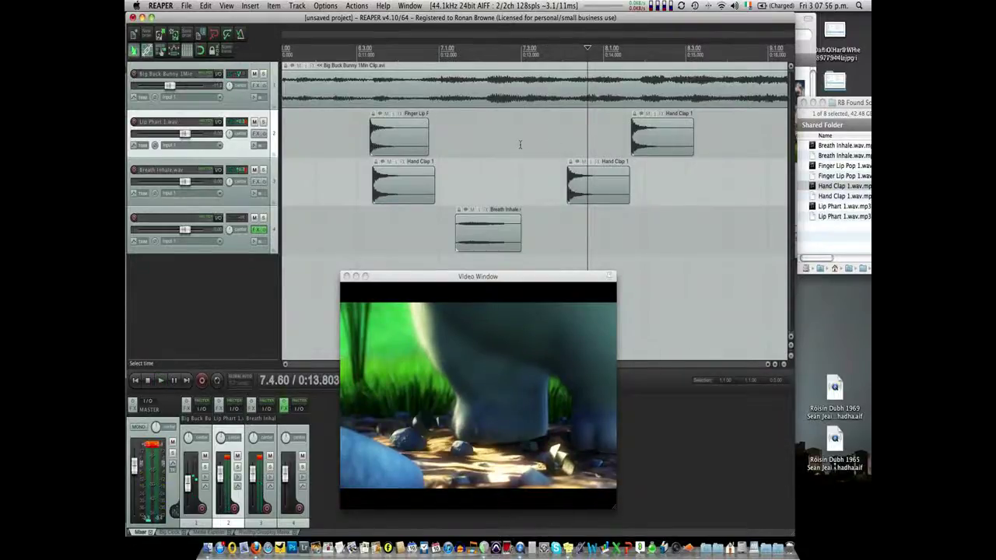
left_click(520, 144)
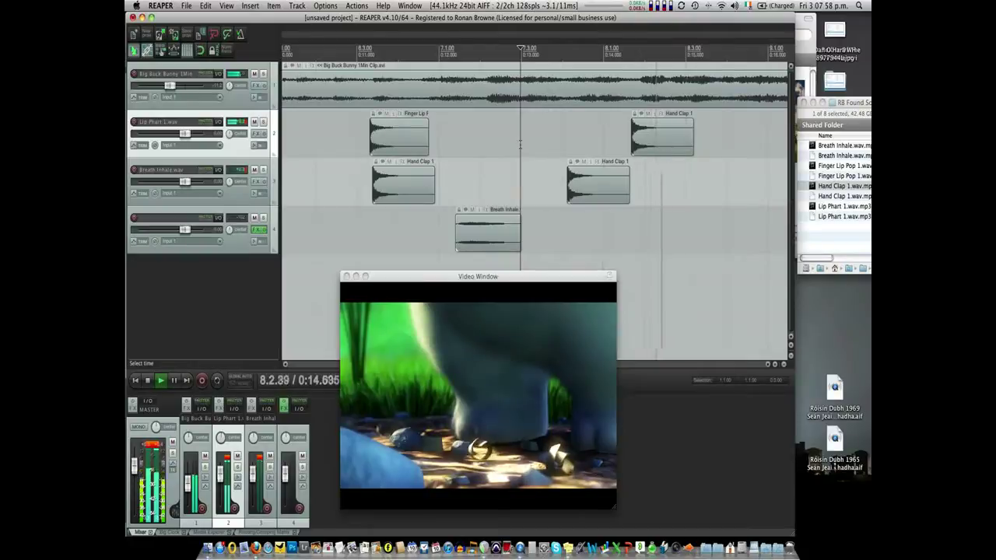
key("space")
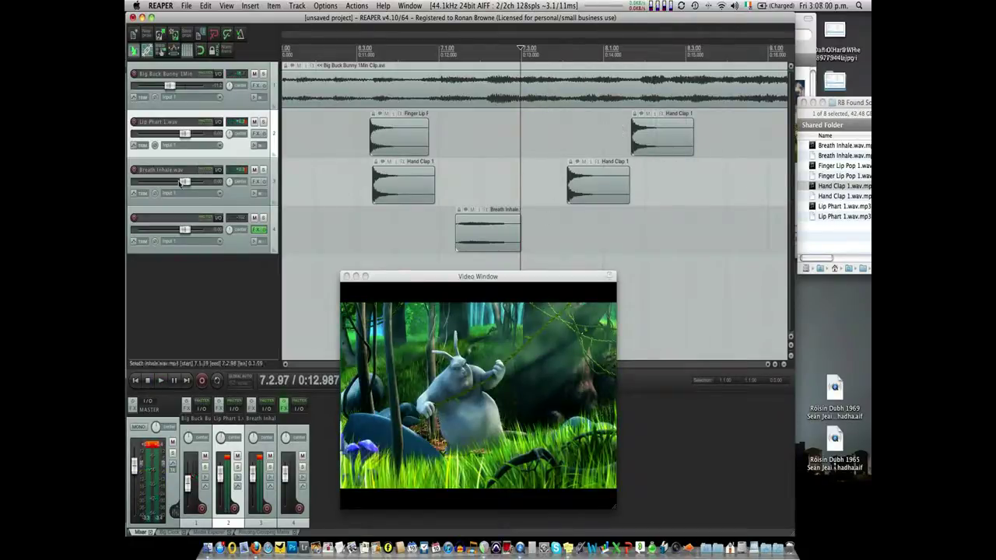
Insert a fifth track and add the ReaVerbate effect to it with its default settings.
right_click(222, 289)
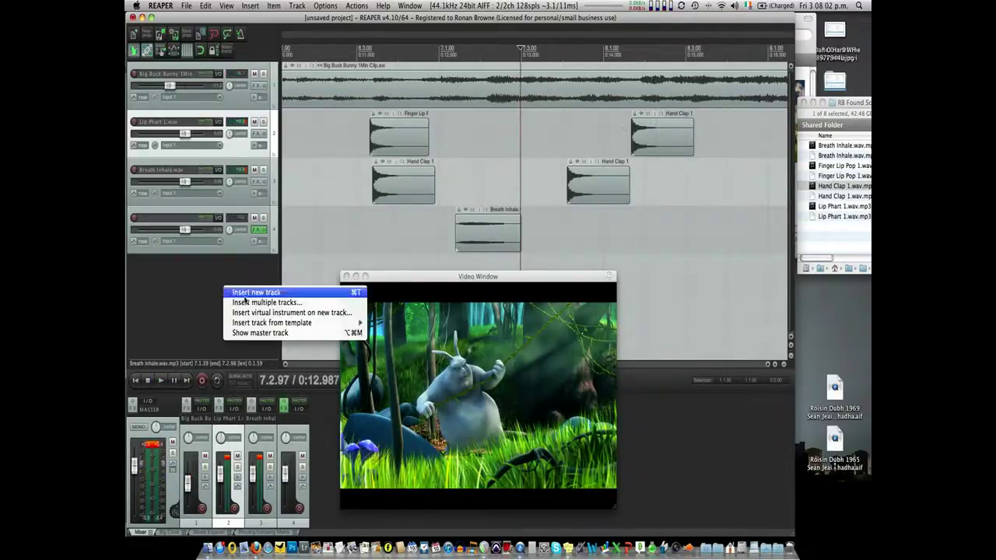
left_click(188, 306)
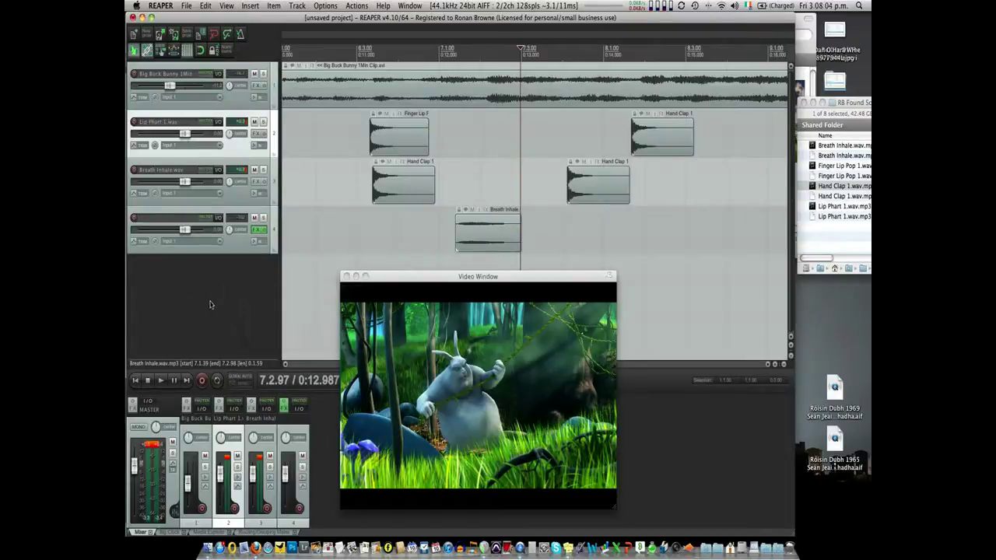
double_click(208, 294)
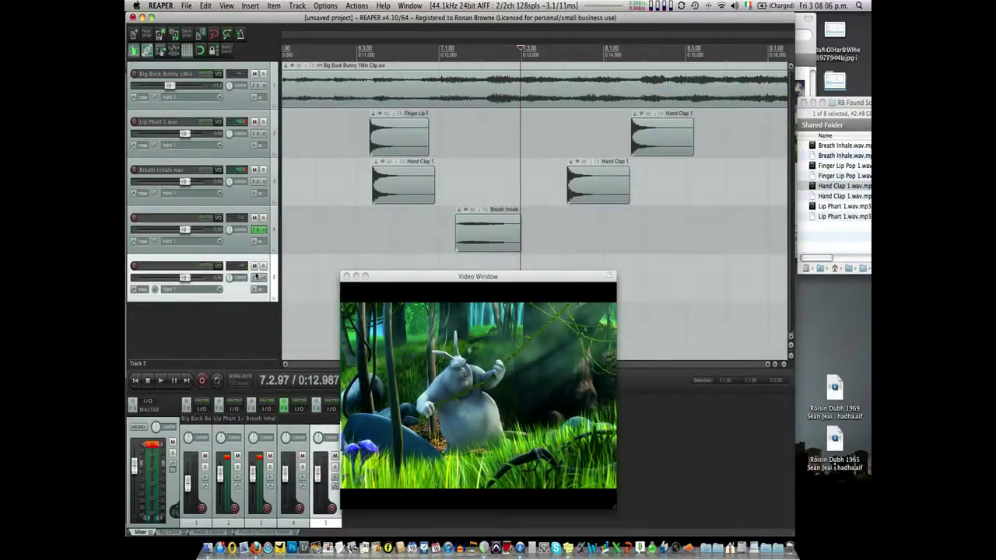
left_click(258, 278)
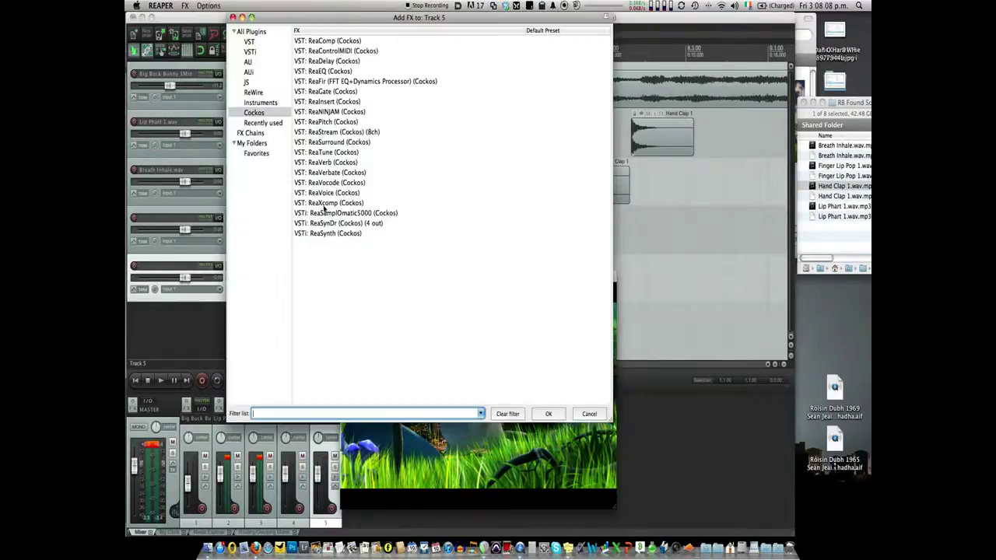
double_click(324, 173)
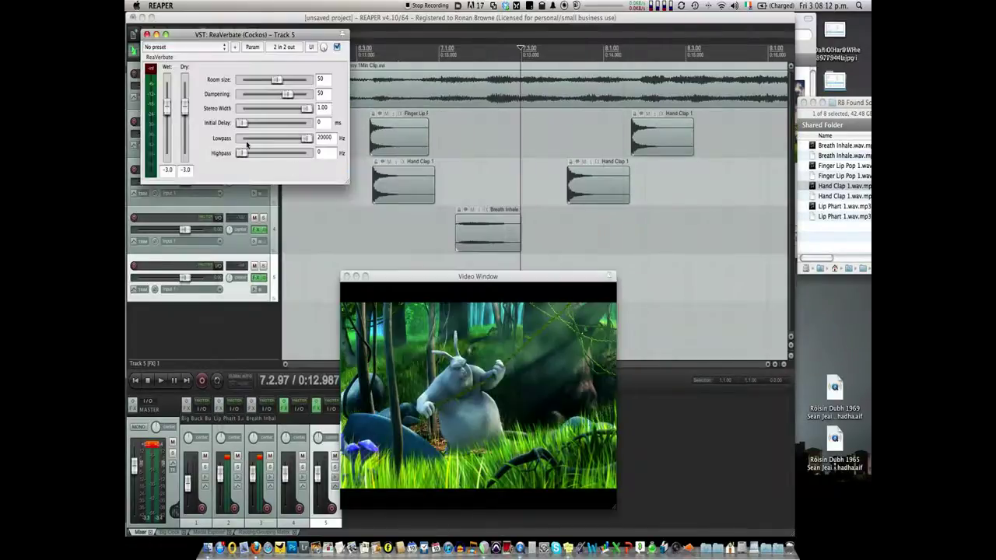
left_click(147, 35)
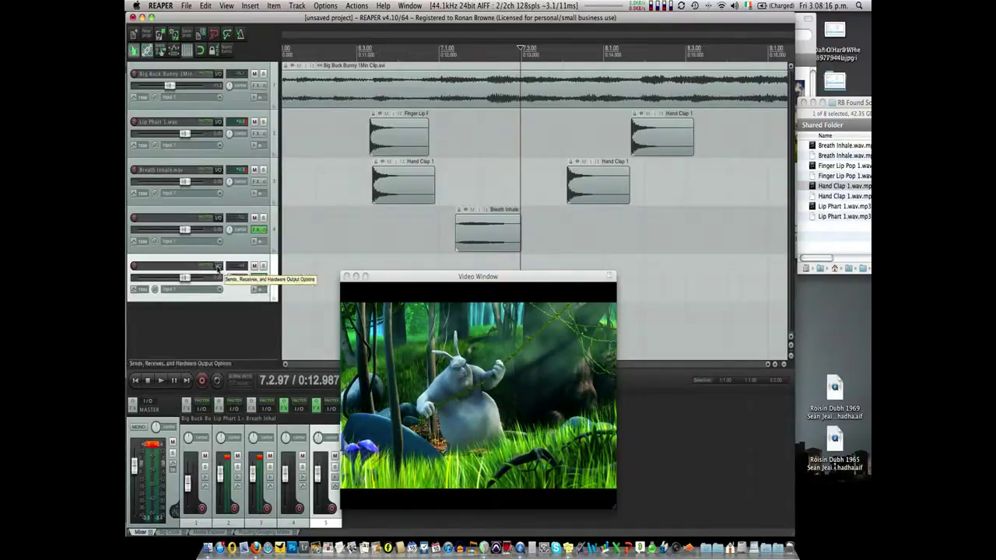
Add receives from all tracks to track 5 and lower the Big Buck Bunny clip's receive level to -inf dB.
left_click(218, 267)
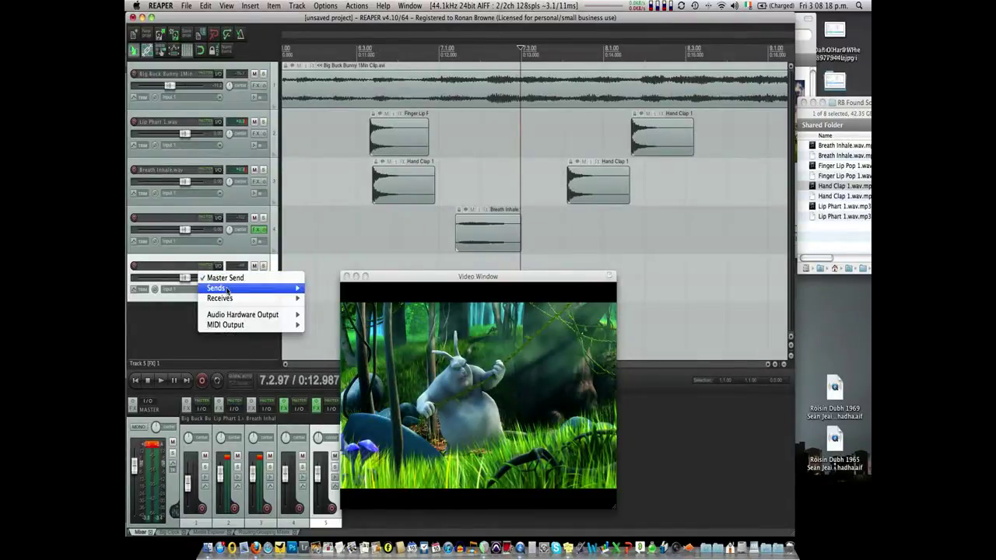
left_click(188, 270)
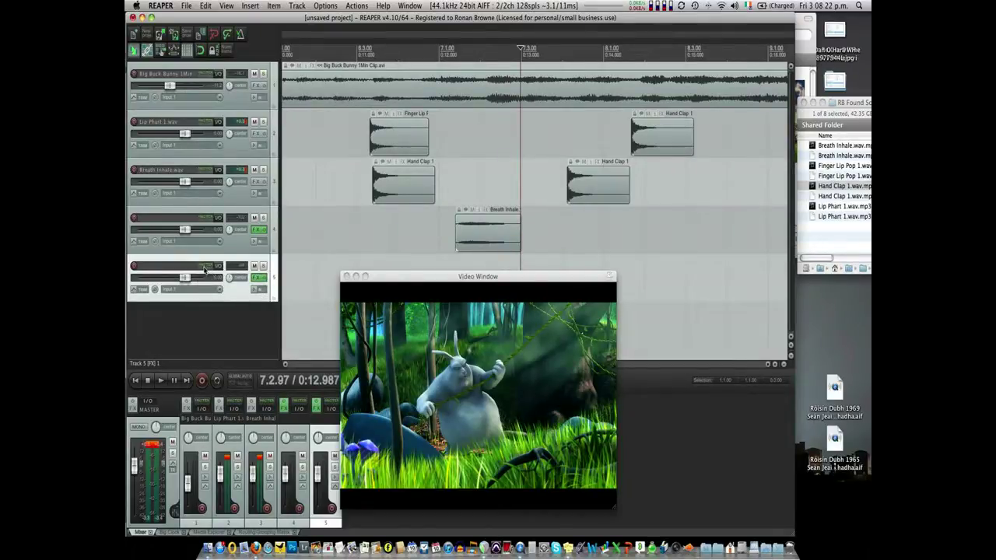
left_click(215, 268)
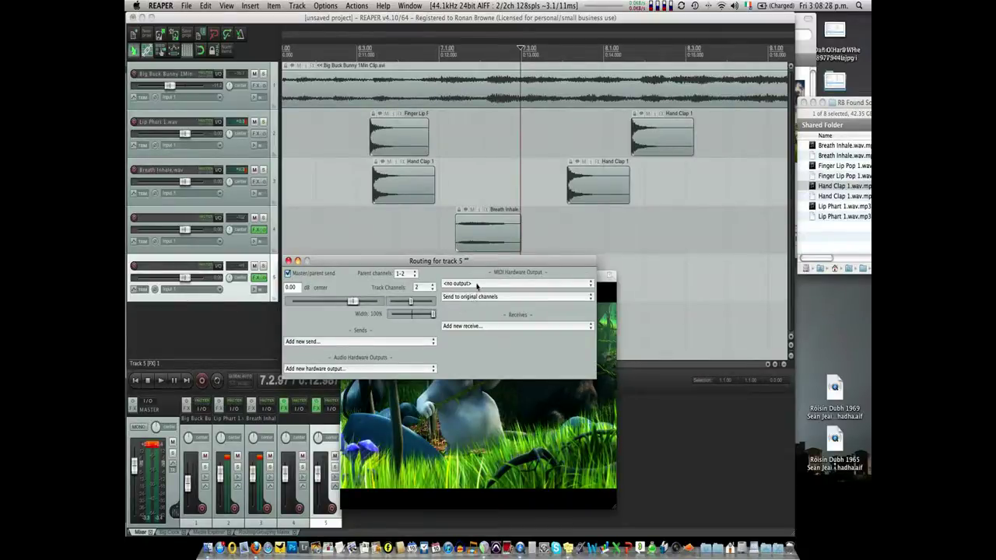
left_click(476, 327)
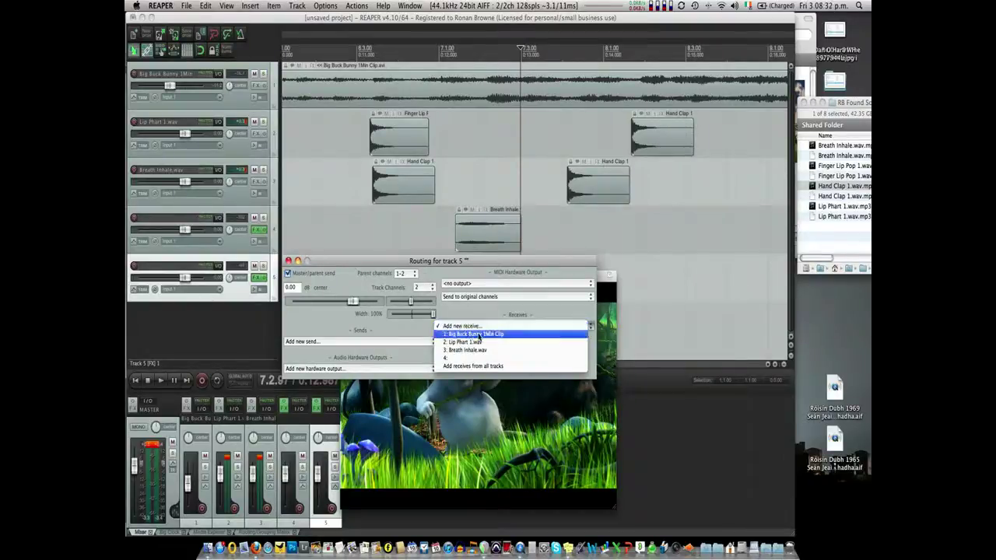
left_click(486, 367)
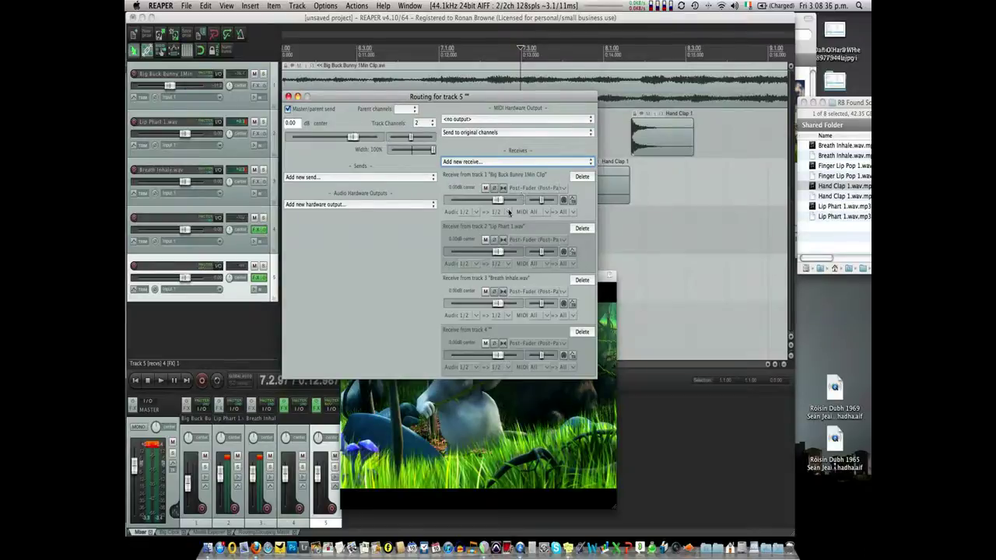
left_click_drag(499, 200, 491, 200)
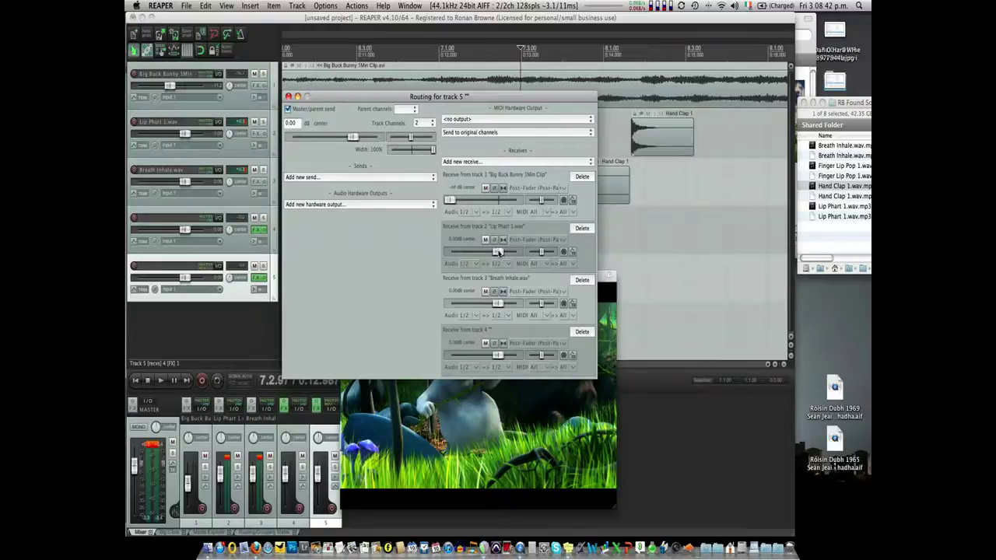
left_click(288, 97)
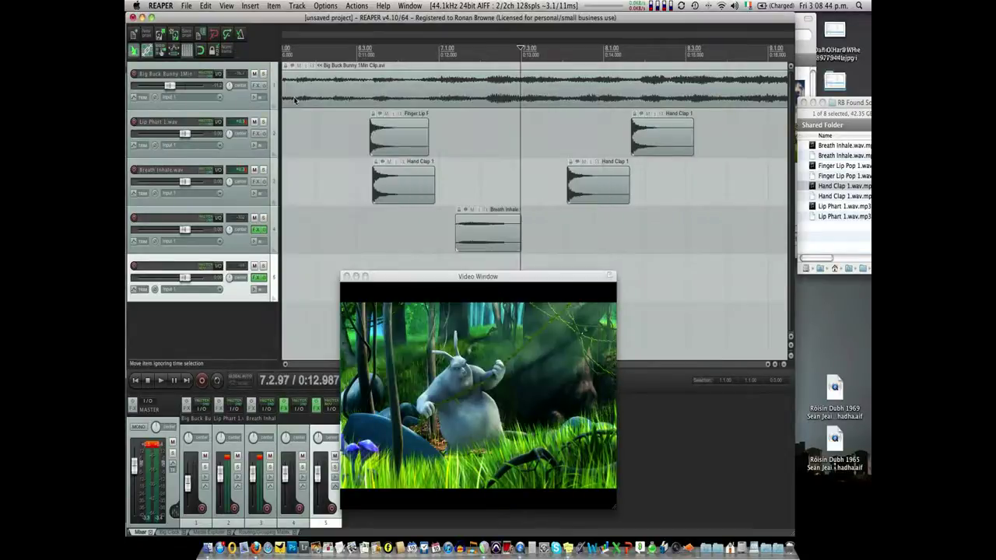
Play from about 0:11.7 and set track 5's ReaVerbate to room size 61, initial delay 39 ms and wet level +12.
left_click(418, 234)
key("space")
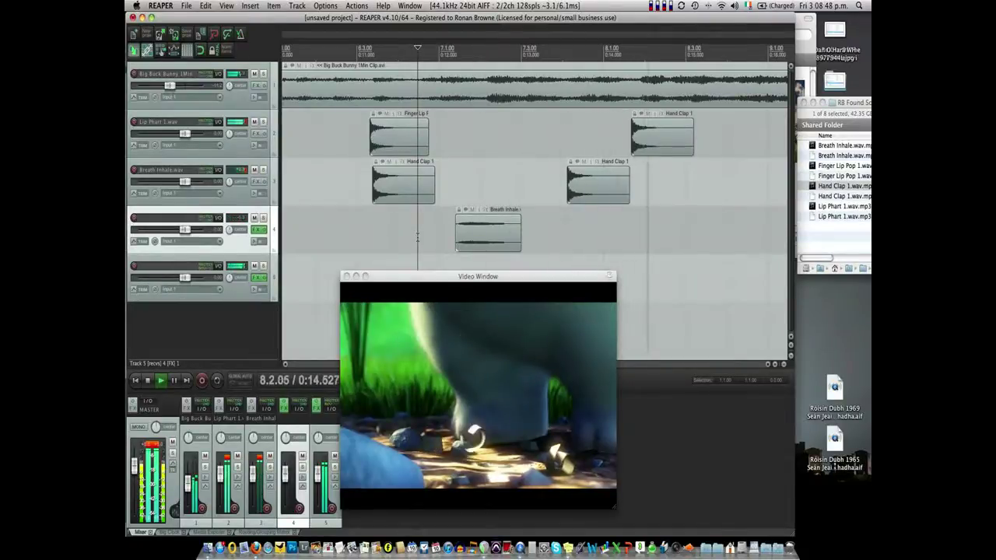
left_click(257, 279)
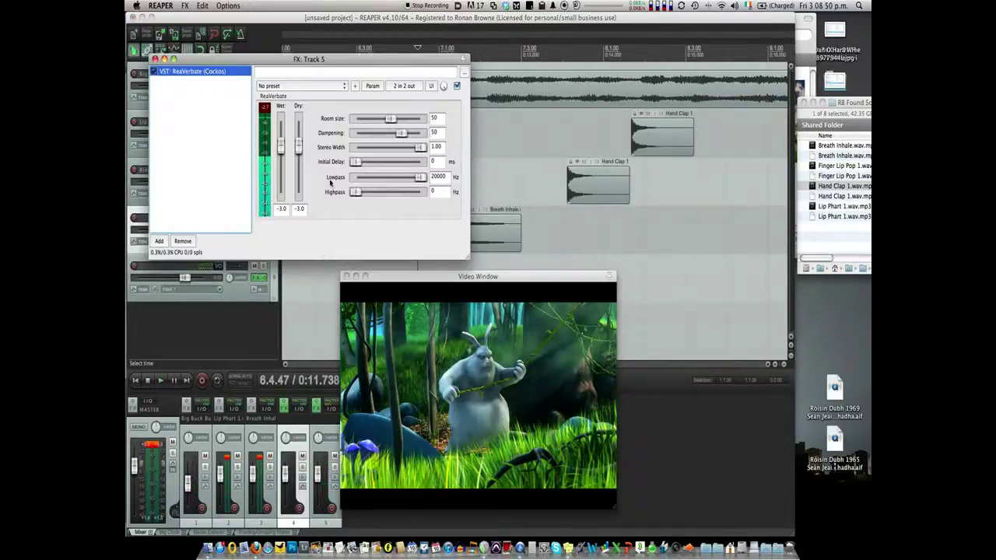
left_click_drag(392, 118, 397, 119)
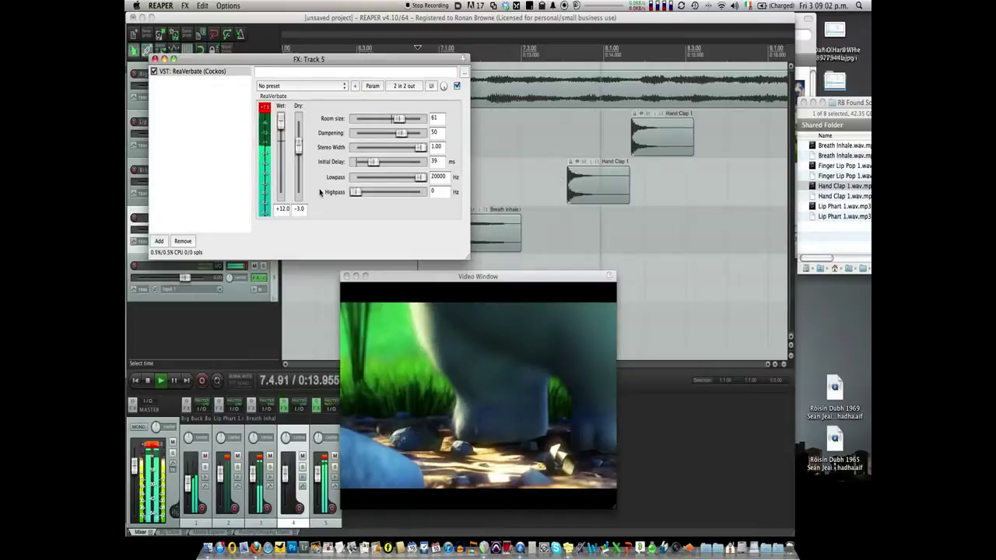
key("space")
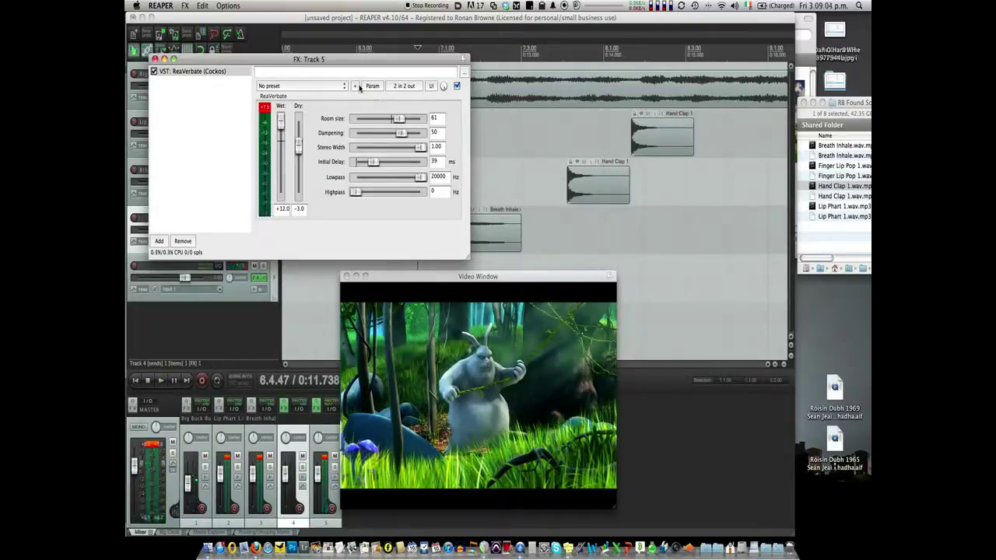
Audition the ReaVerbate presets "insert - Live Vocal" and "sink - wide wide" on track 5 during playback.
left_click(333, 86)
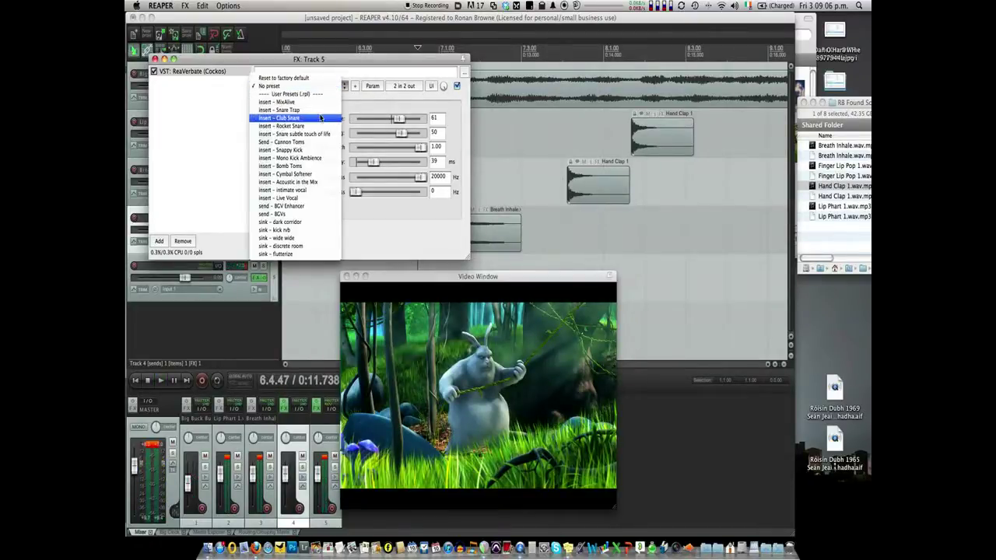
left_click(310, 198)
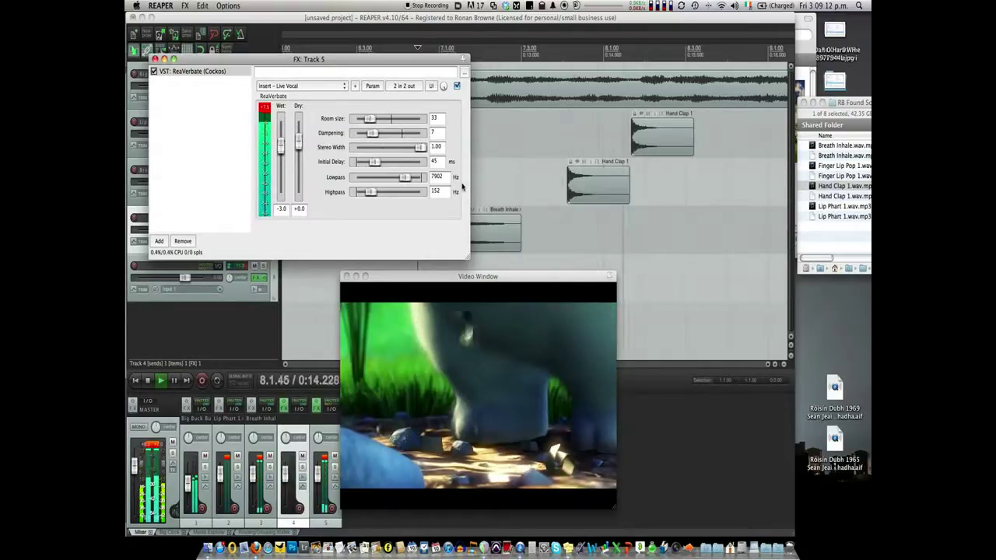
key("space")
left_click(302, 86)
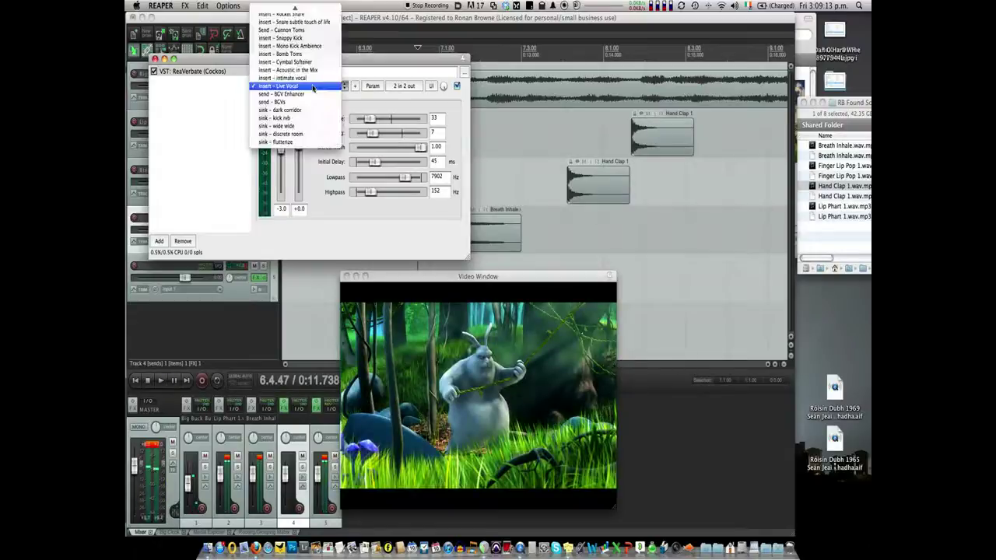
left_click(304, 127)
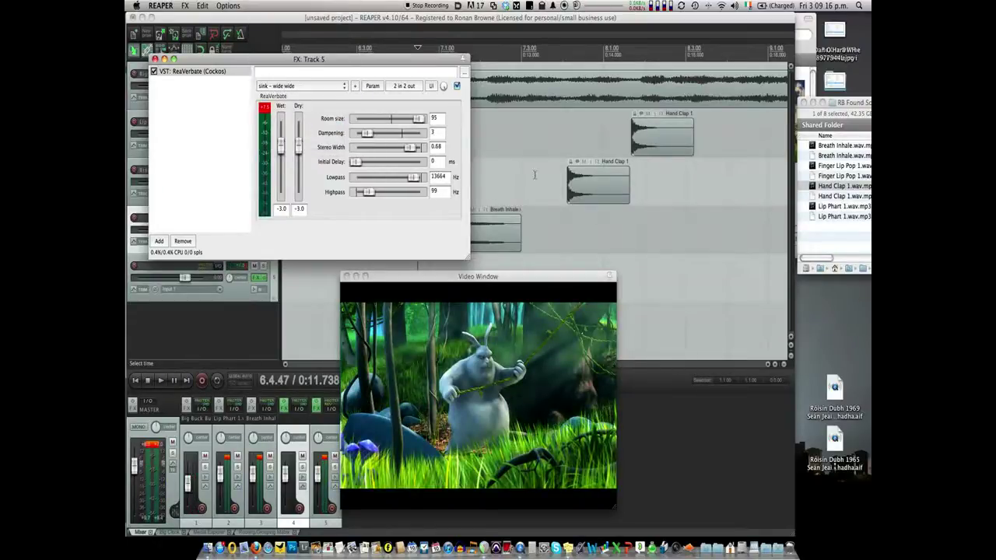
key("space")
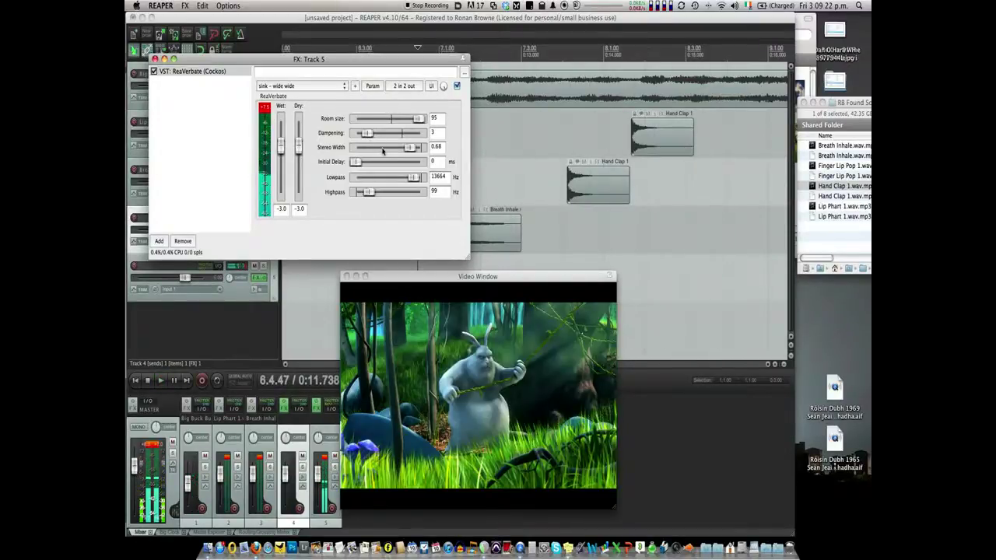
Load the "sink - dark corridor" preset in track 5's ReaVerbate, lower its wet level to -16.4 and audition from about 0:13.5.
left_click(310, 85)
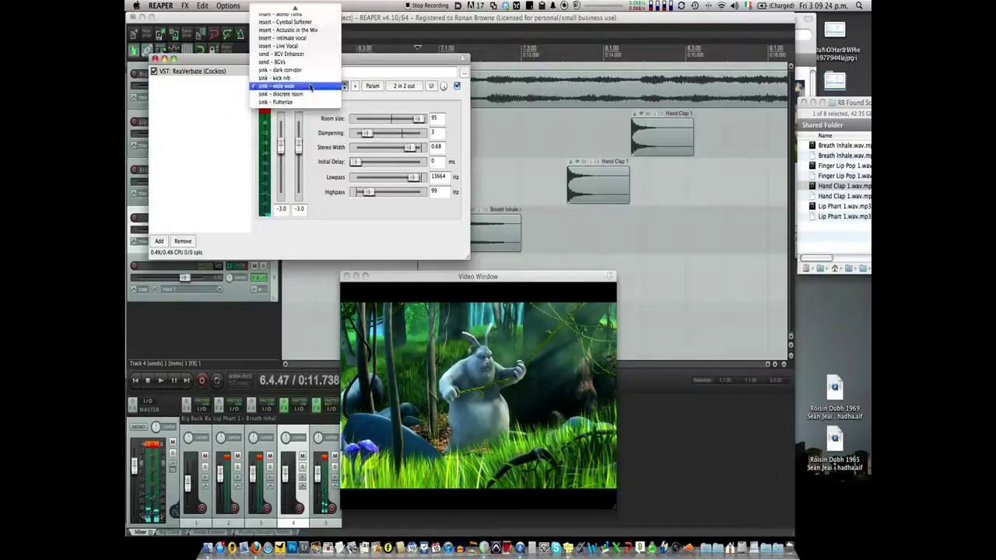
left_click(307, 69)
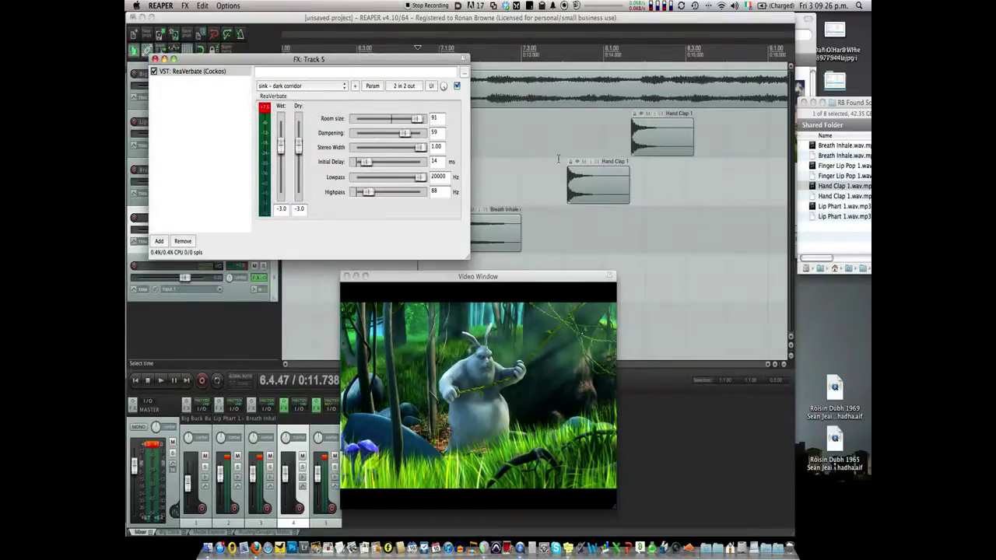
left_click(558, 158)
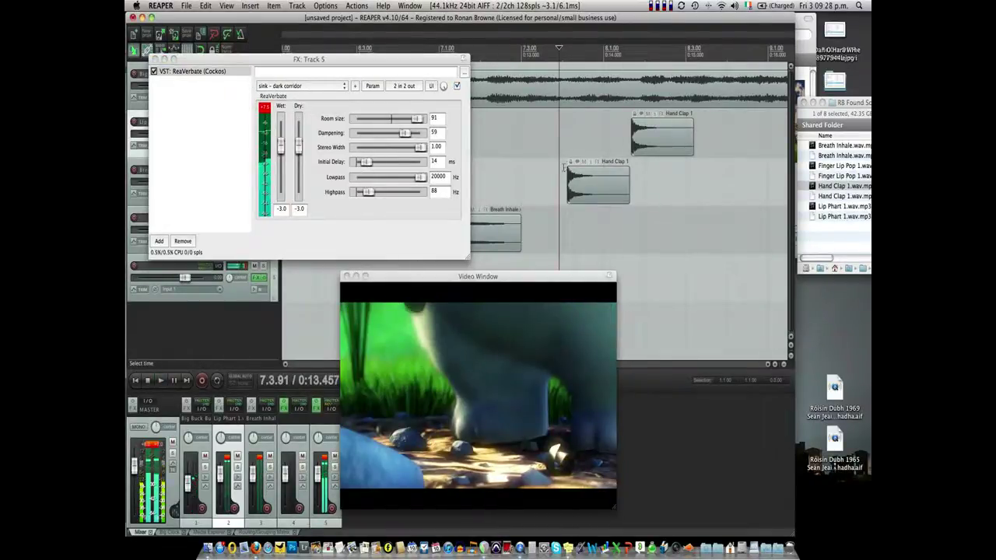
left_click(267, 109)
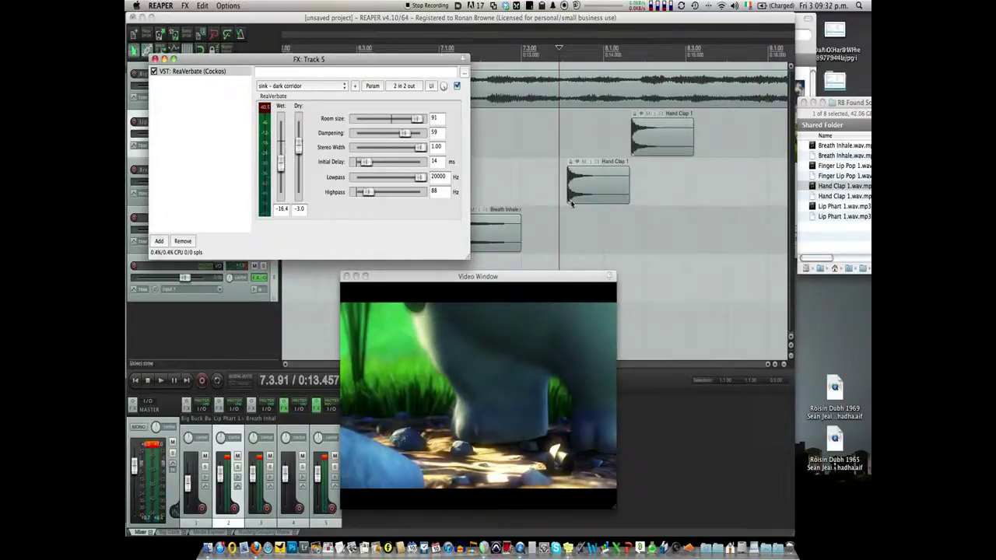
key("space")
key("space")
left_click(155, 60)
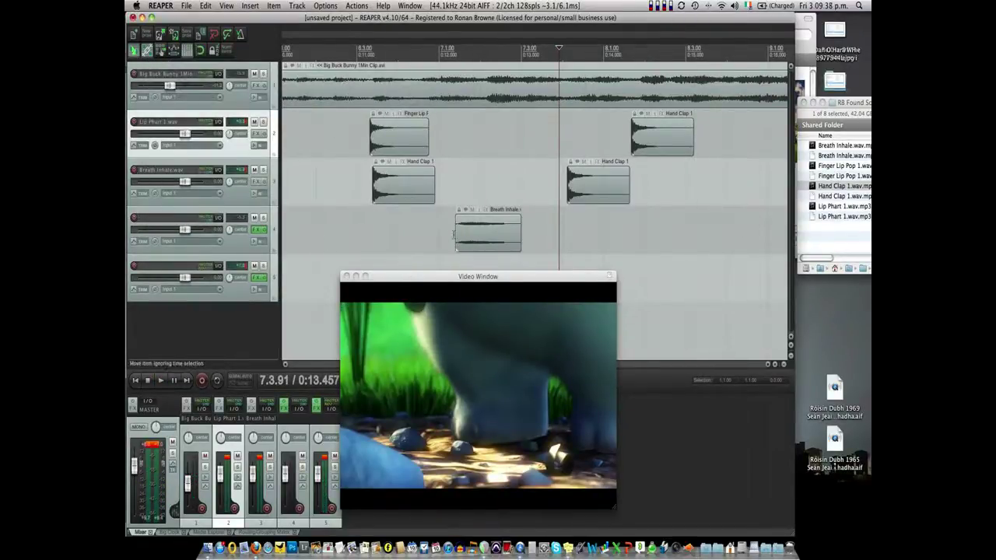
Remove the ReaVerbate effect from track 4 and close its effects window.
left_click(258, 231)
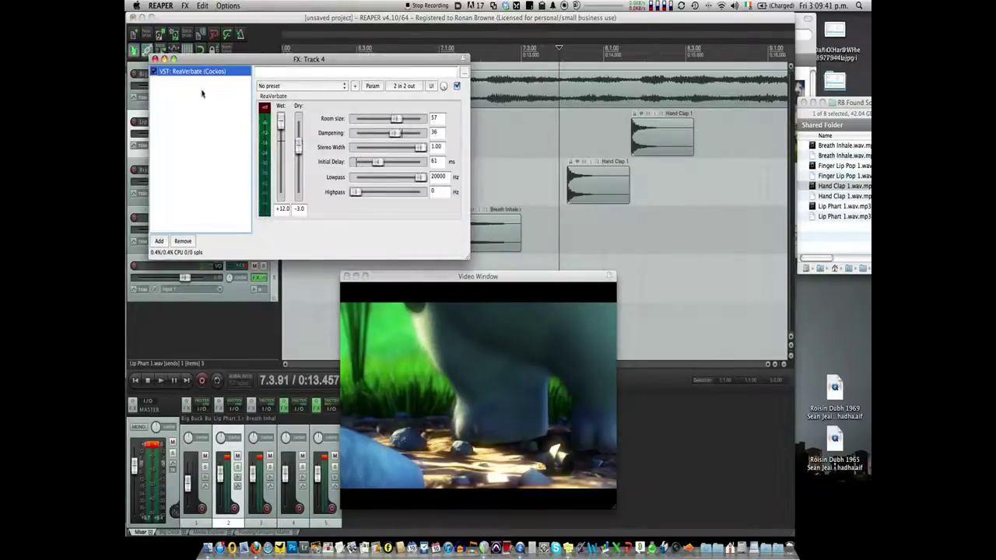
left_click(182, 242)
left_click(154, 59)
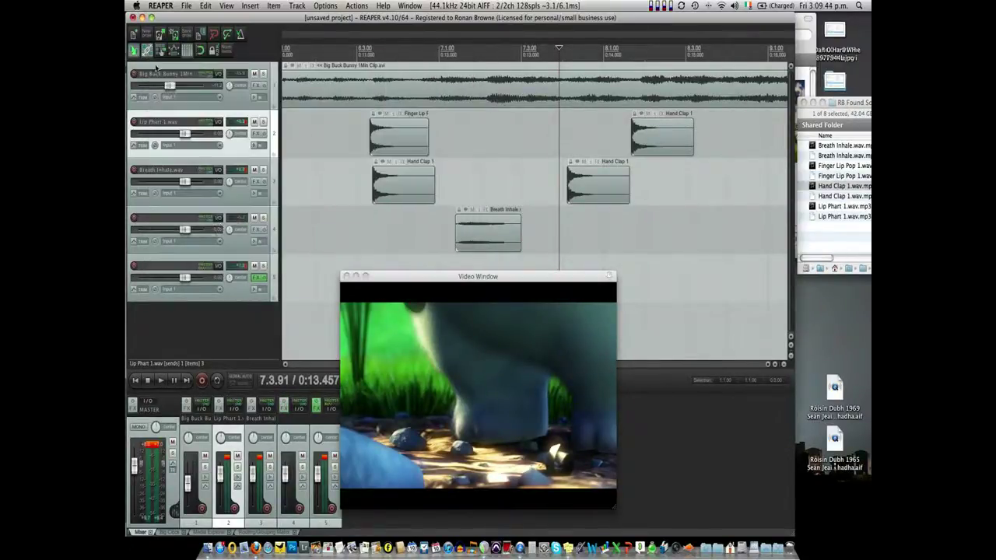
Clear the peak indicators on track 5 and the master, and play the mix from about 0:12.0.
left_click(243, 266)
left_click(152, 448)
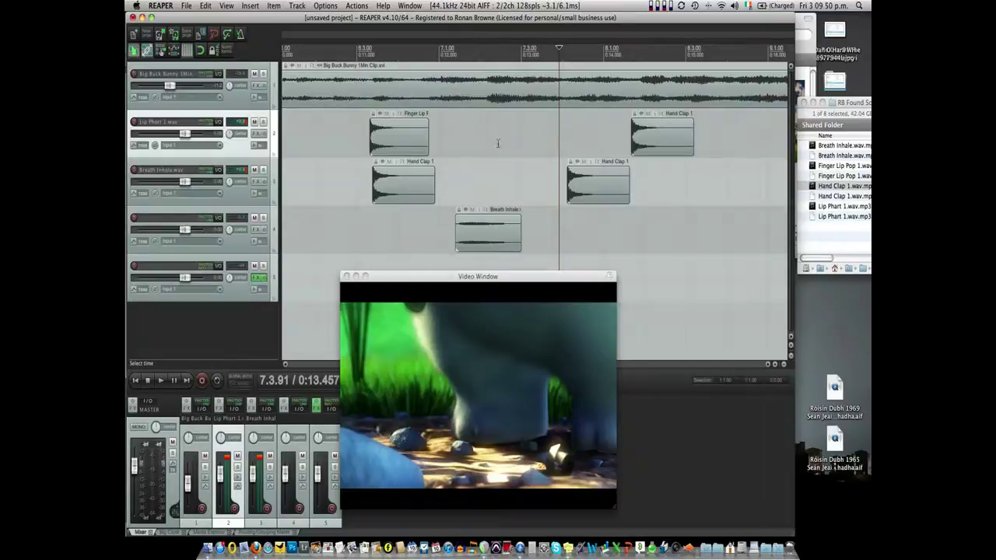
left_click(439, 143)
key("space")
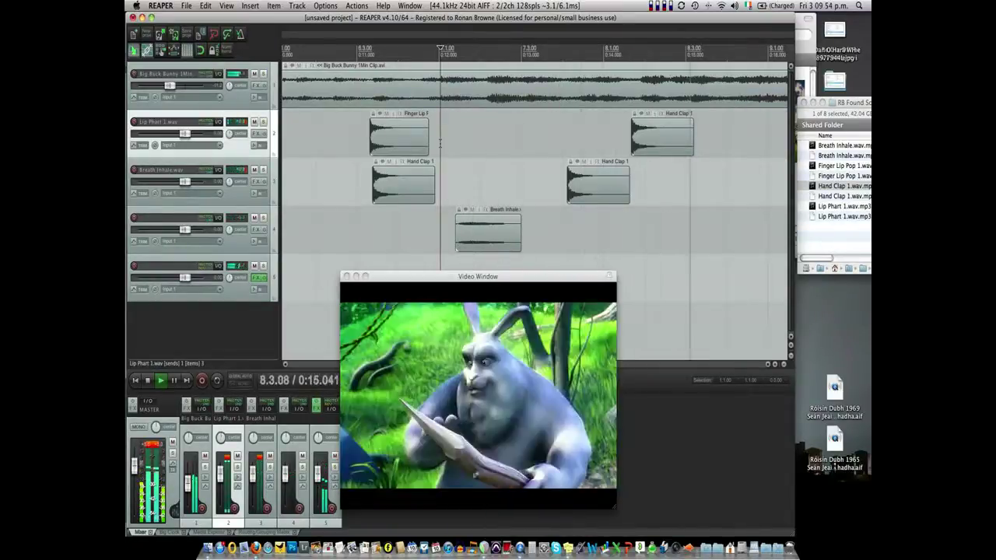
key("space")
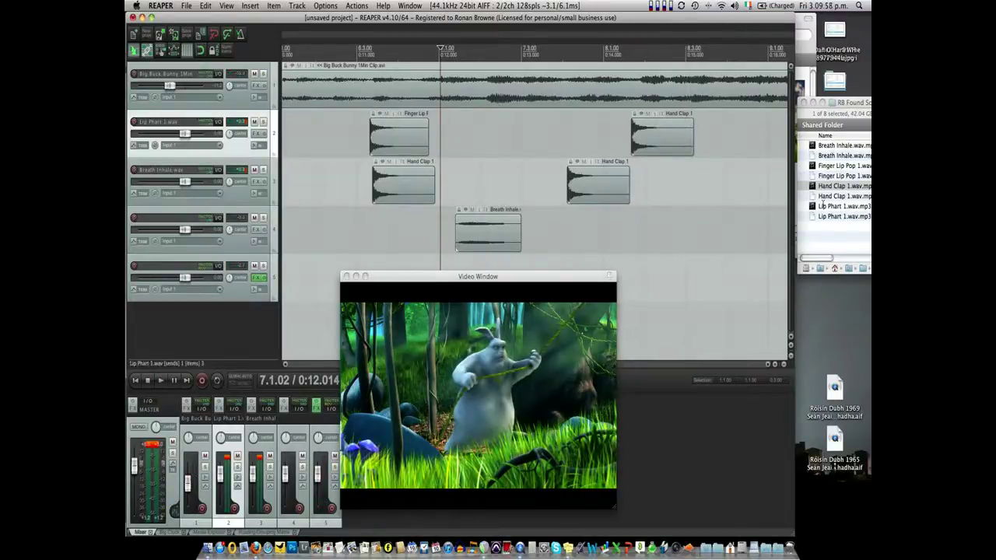
Preview the Breath Inhale sound file in the Finder.
left_click(826, 147)
left_click(815, 147)
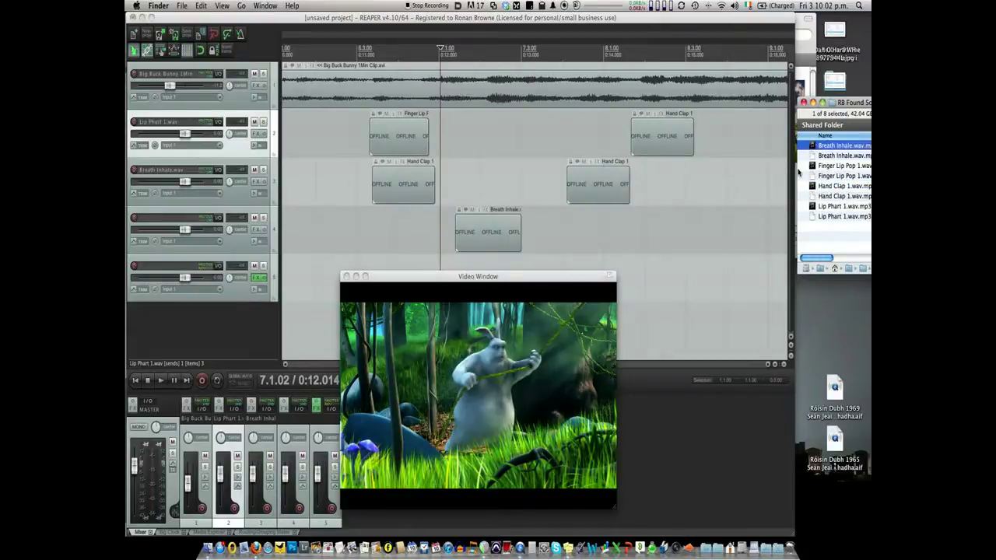
key("space")
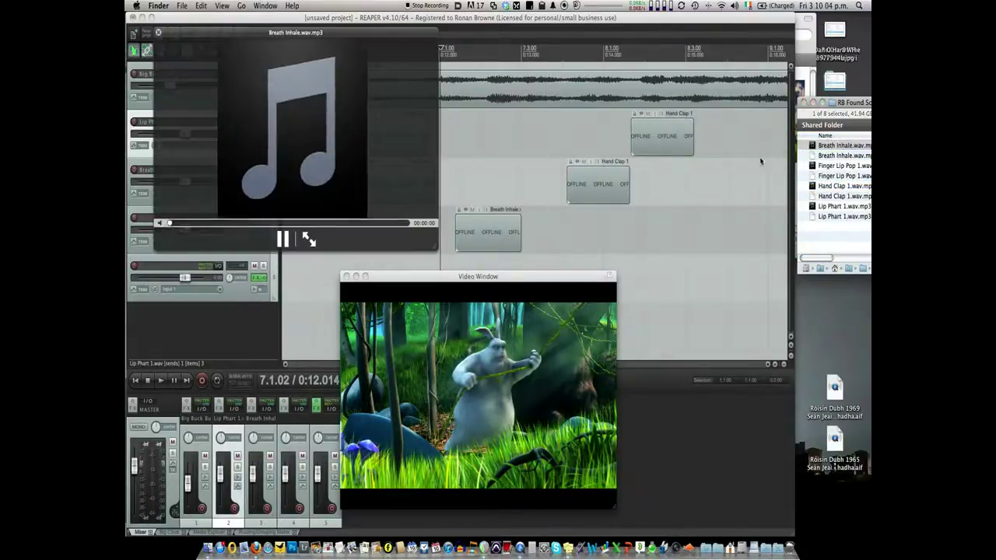
key("space")
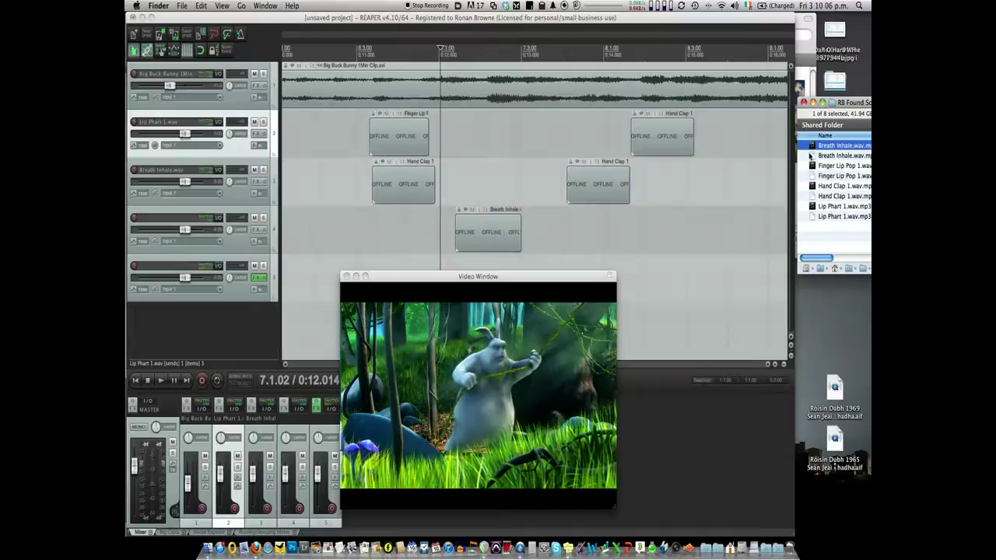
Add the Breath Inhale sound to the third track at about 0:15.0 and play it from about 0:14.8.
left_click_drag(813, 146, 723, 194)
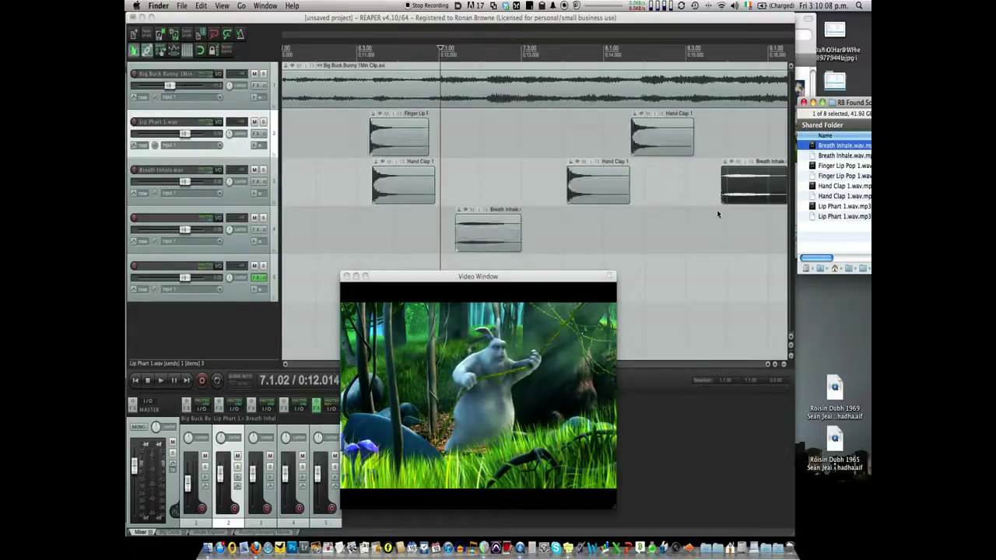
scroll(656, 253, "right", 5)
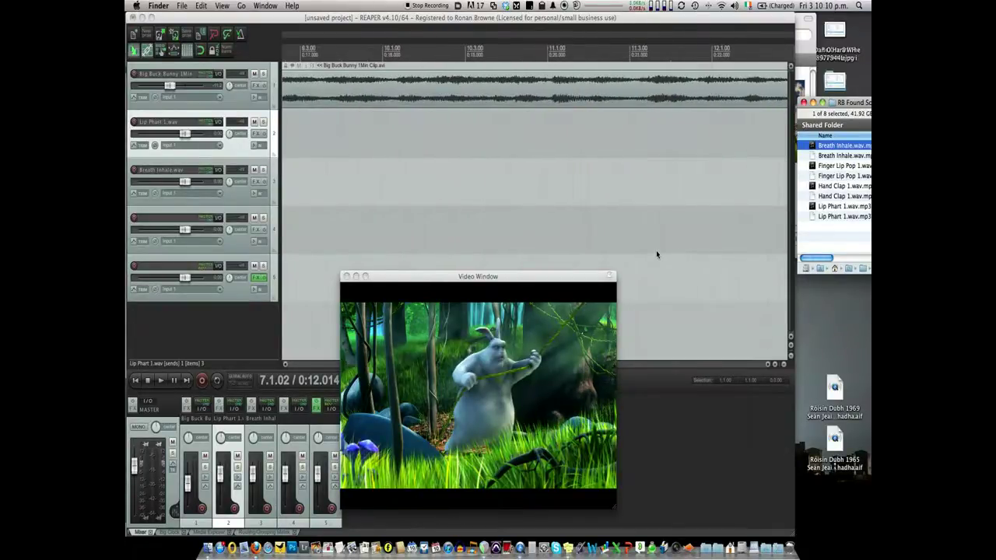
left_click_drag(456, 187, 406, 189)
left_click(377, 180)
key("space")
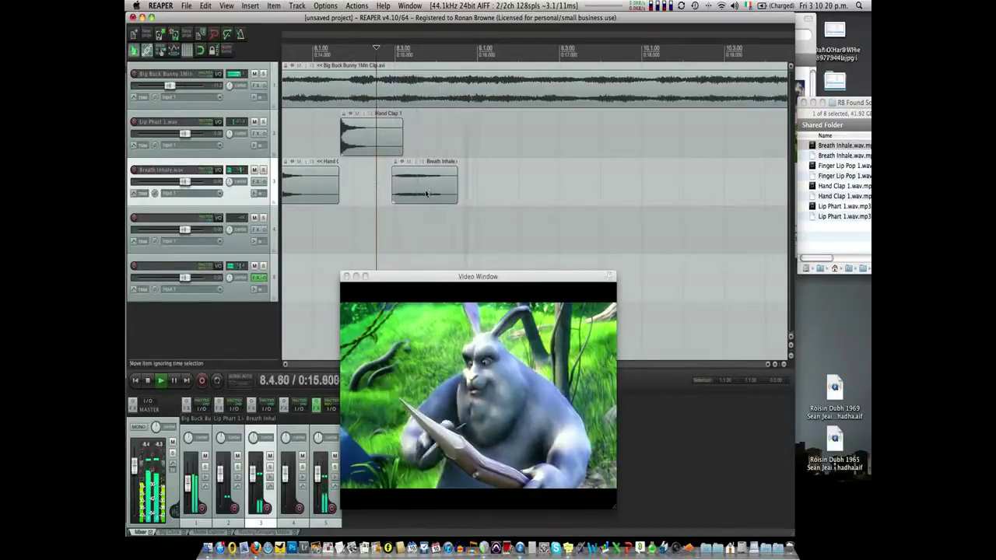
key("space")
Copy the Breath Inhale item to the fourth track at about 0:15.9 and check its sync with the picture.
left_click_drag(420, 189, 478, 211)
left_click(369, 225)
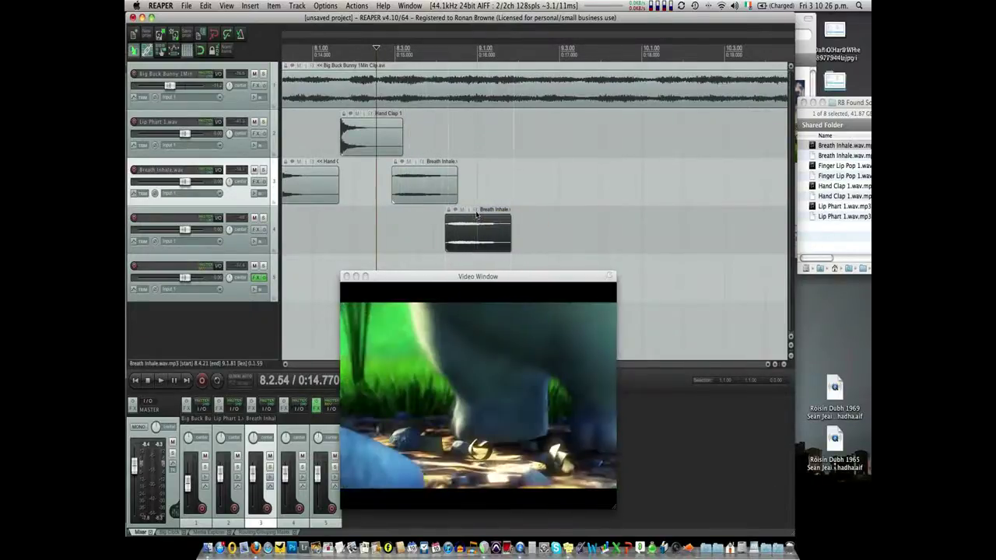
key("space")
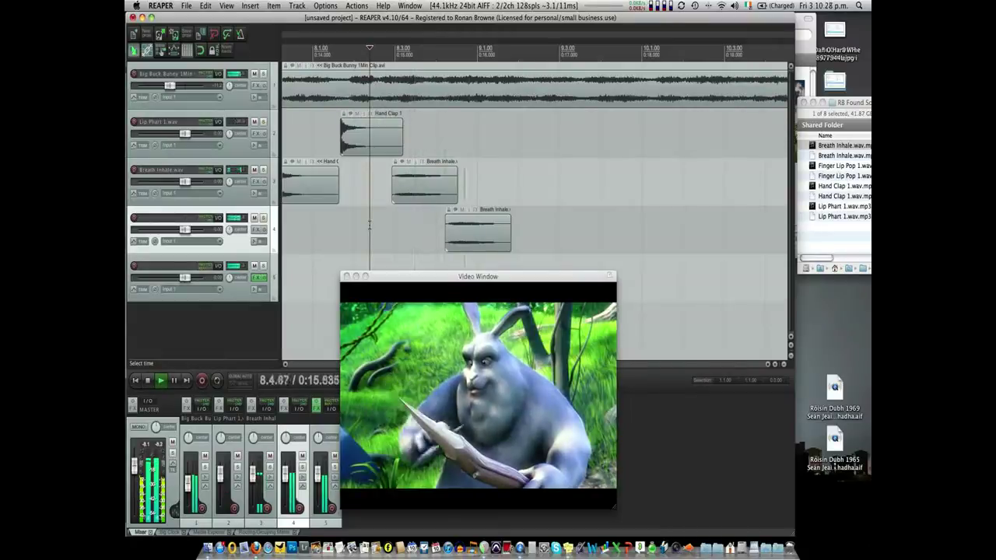
key("space")
left_click_drag(471, 234, 494, 233)
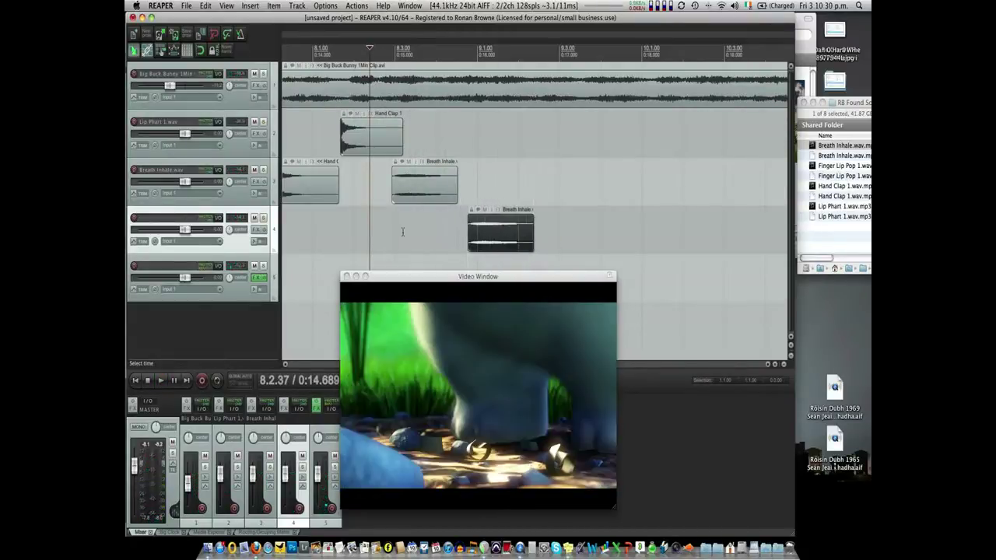
left_click(382, 231)
key("space")
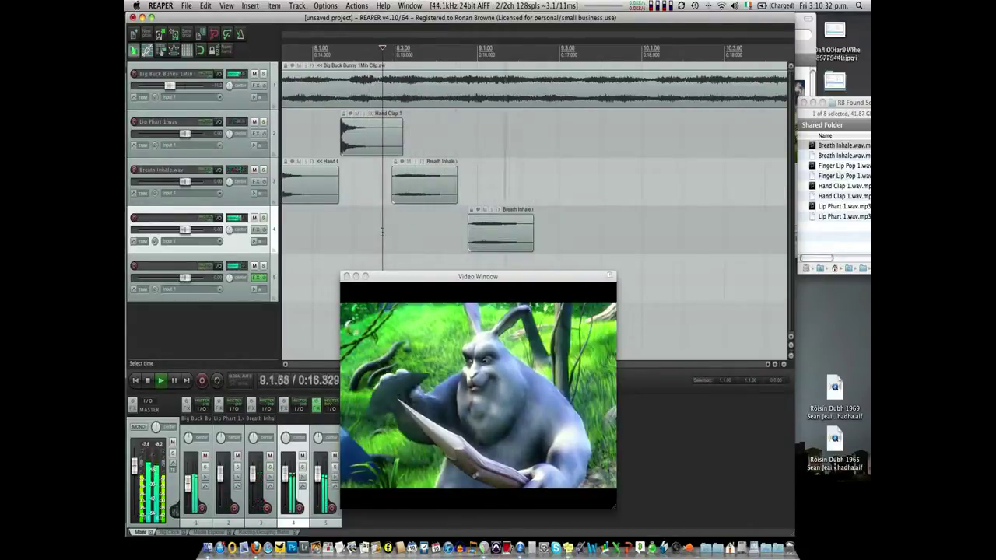
key("space")
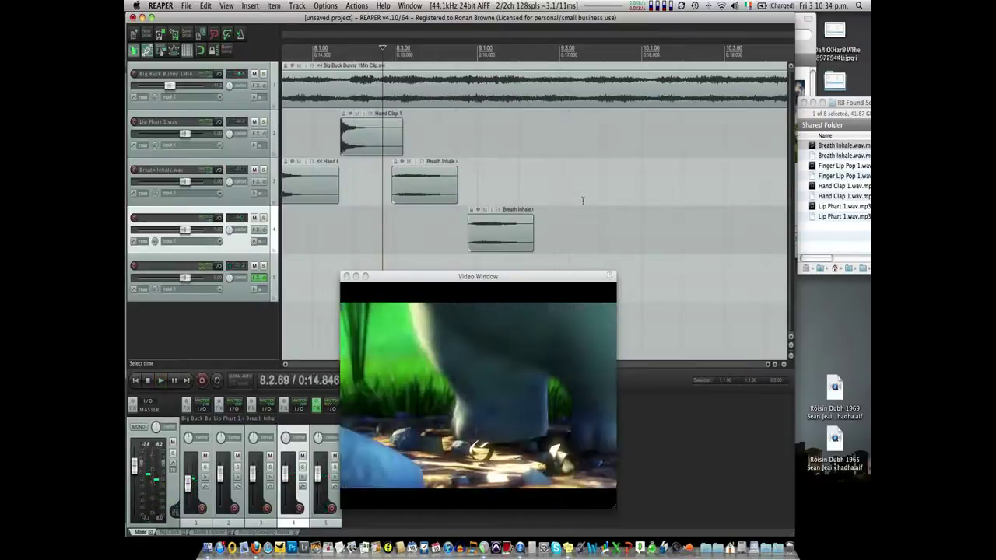
Speed up the fourth track's second Breath Inhale item, then shorten its end to about 0:16.3 with a fade-out.
left_click(498, 236)
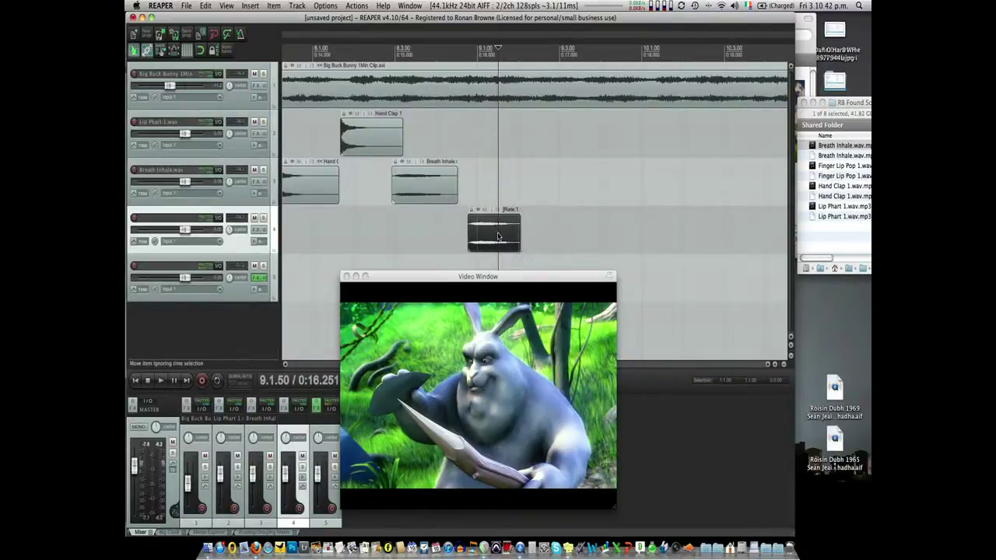
left_click(455, 236)
key("space")
key("space")
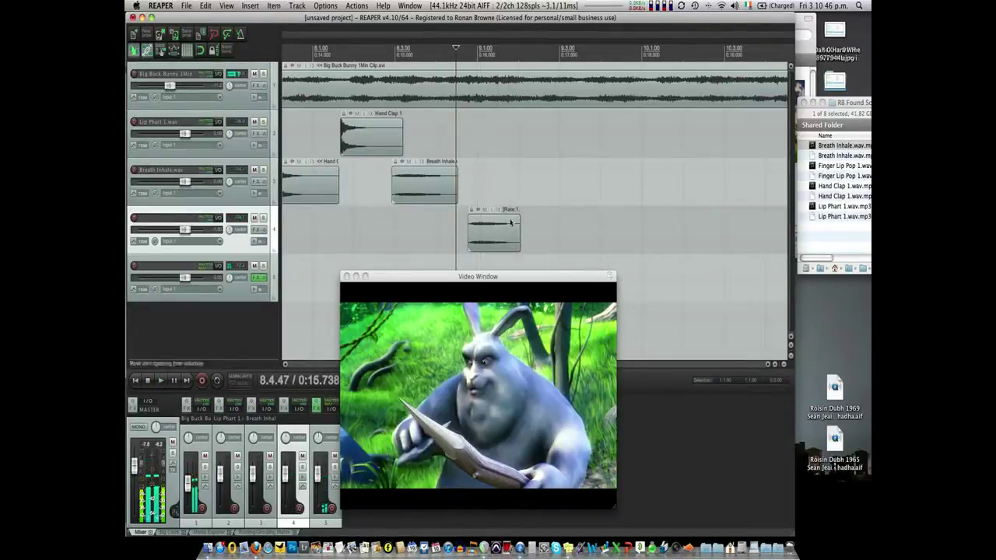
left_click_drag(518, 224, 471, 219)
Speed up the third track's Breath Inhale item to about 0.6 s, add a long fade-out and play from about 0:14.7.
left_click(409, 187)
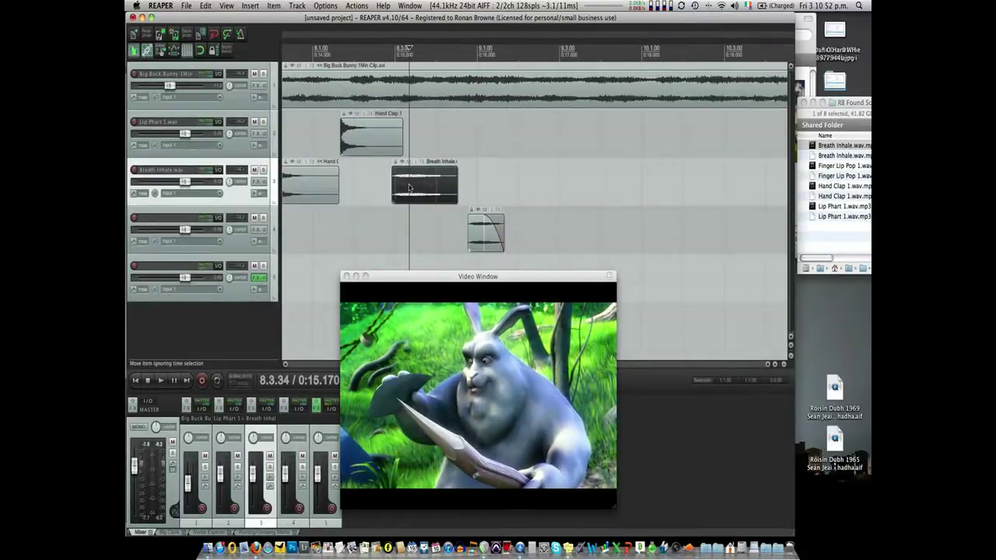
key("KP_Add")
left_click_drag(452, 184, 438, 186)
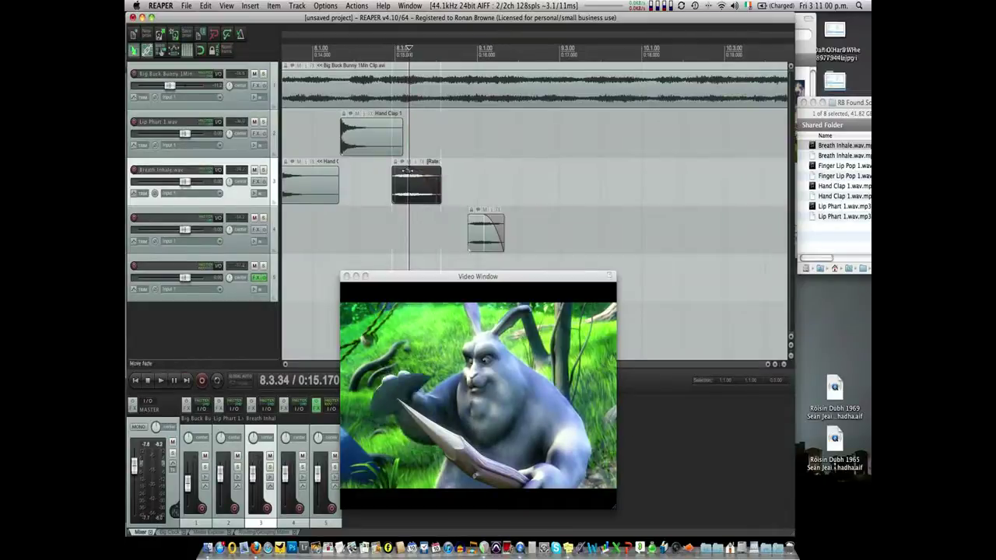
left_click(372, 190)
key("space")
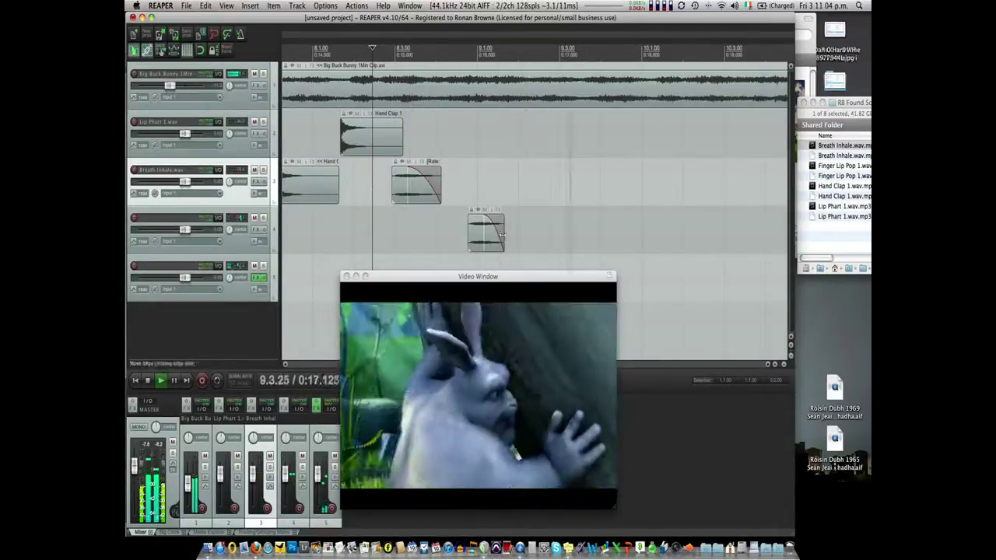
Shorten the fourth track's Breath Inhale item to end at about 0:16.2 and play it from about 0:15.7.
key("space")
key("space")
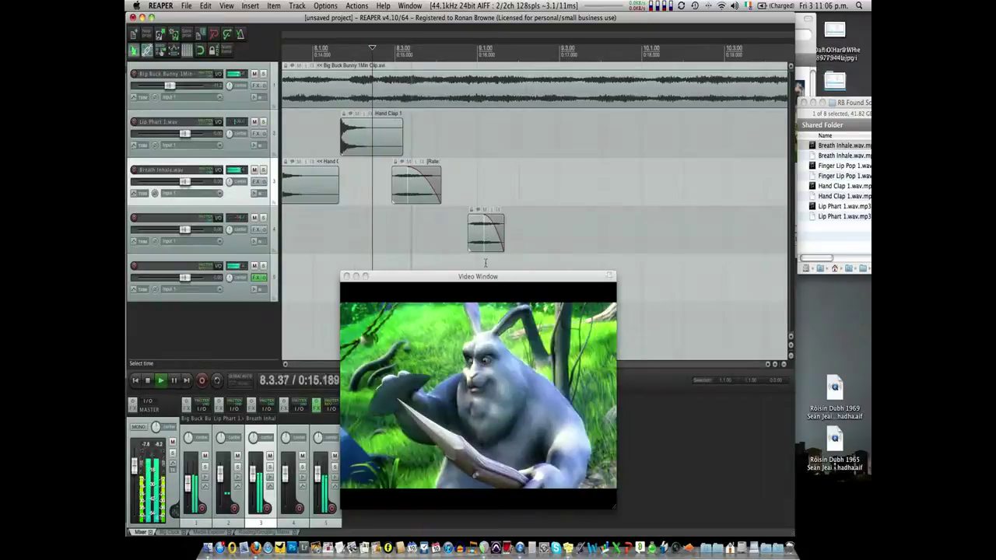
key("space")
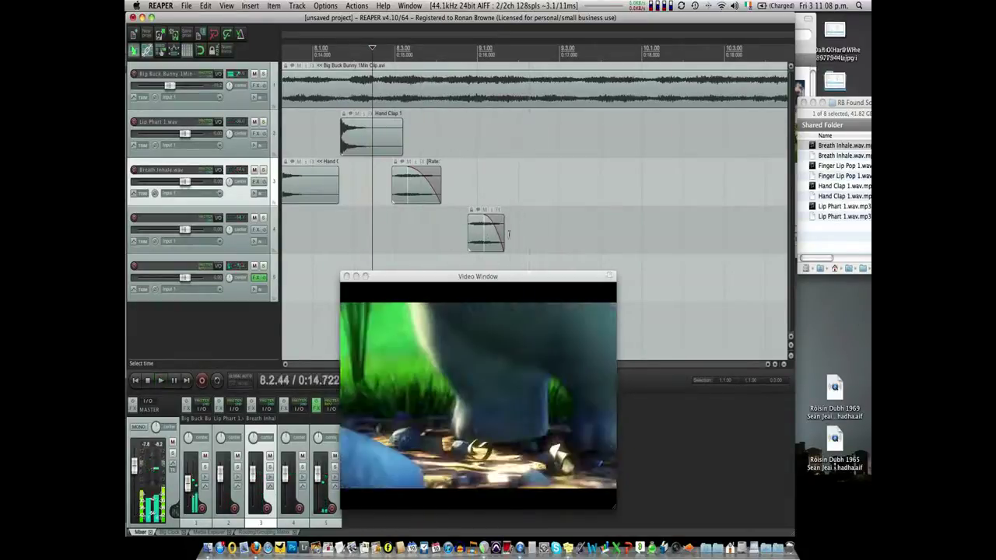
left_click_drag(504, 237, 493, 245)
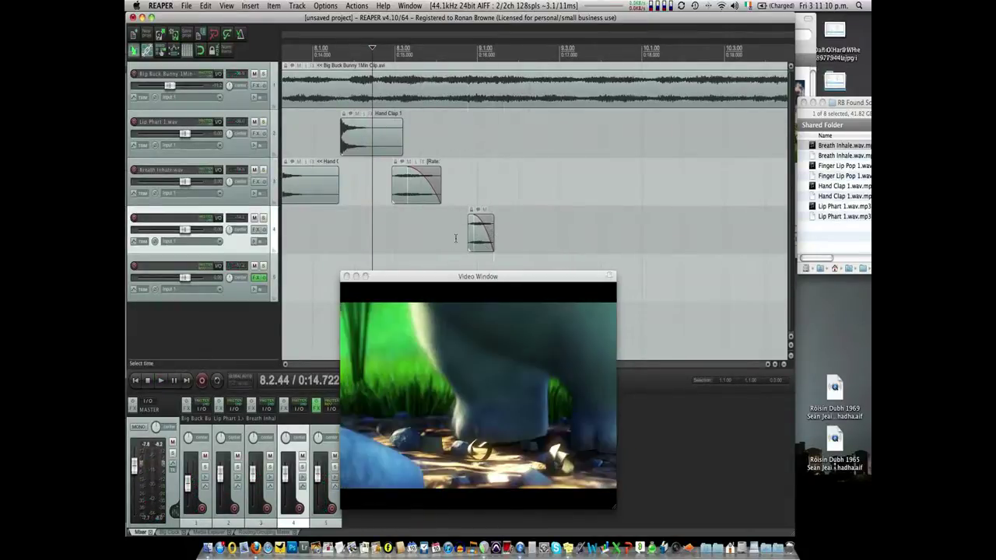
left_click(455, 238)
key("space")
key("space")
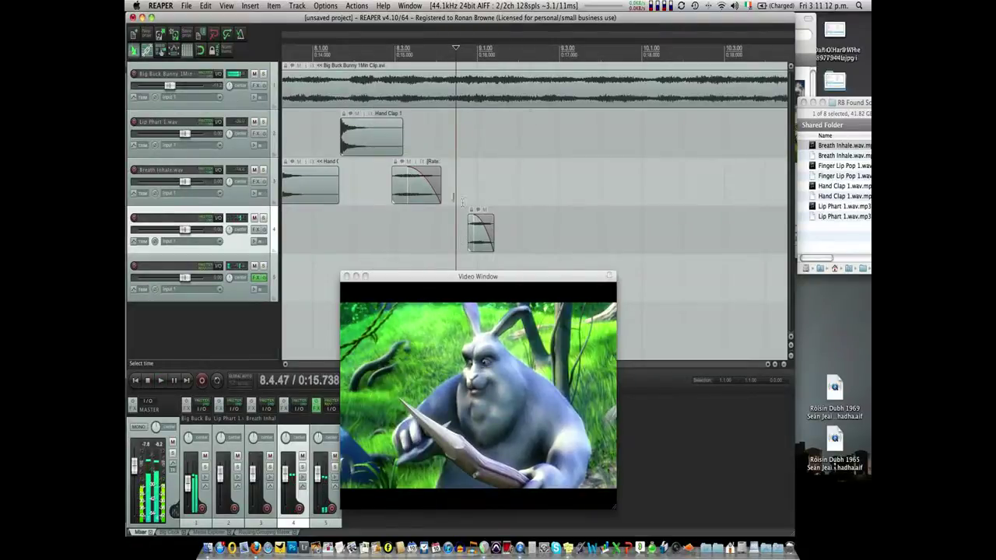
Shorten the third track's Breath Inhale item to end at about 0:15.3 and check its sync from about 0:14.7.
left_click(416, 189)
key("space")
key("space")
left_click_drag(438, 190, 423, 192)
key("space")
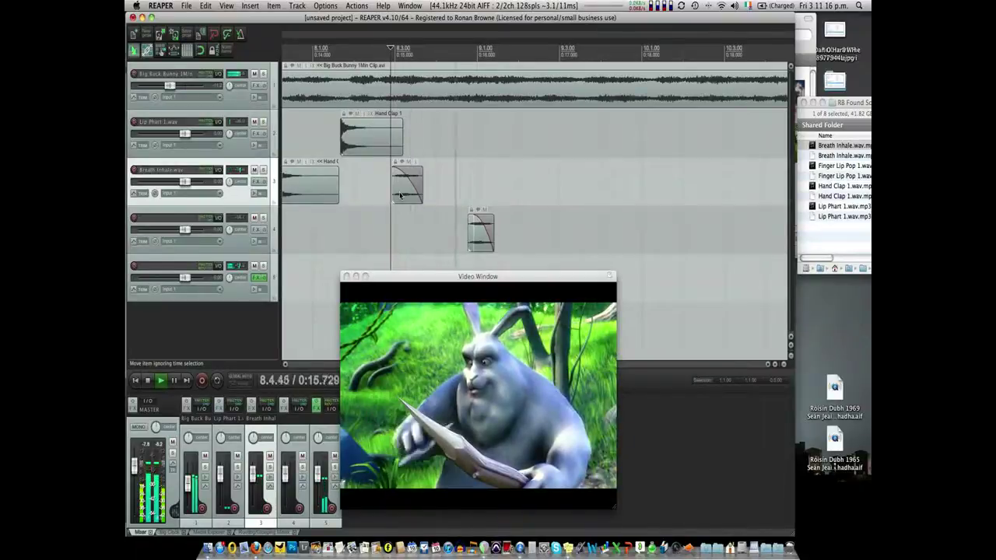
key("space")
left_click(368, 195)
key("space")
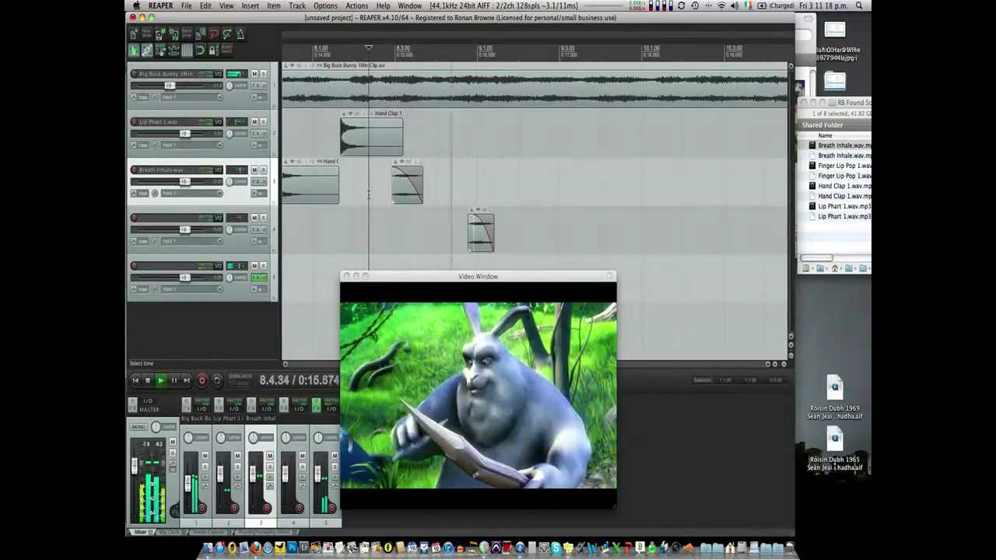
key("space")
key("space")
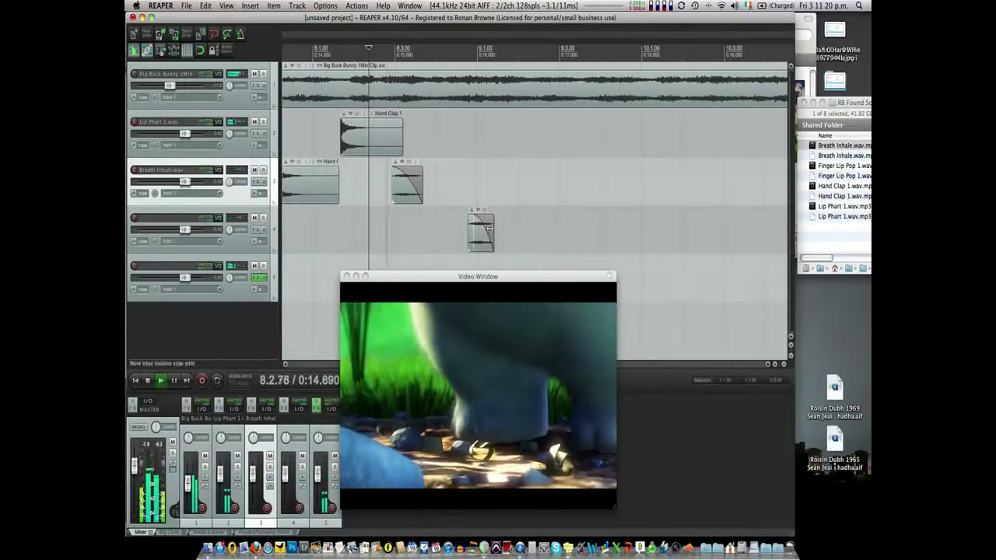
key("space")
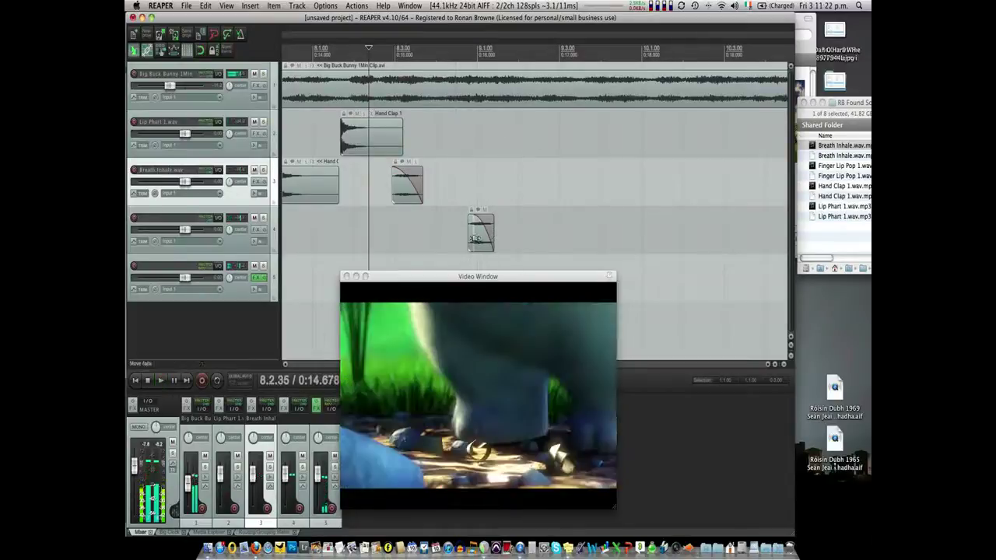
Nudge the fourth track's Breath Inhale item to start at about 0:15.95, playing it against the picture between moves.
left_click_drag(475, 238, 483, 236)
key("space")
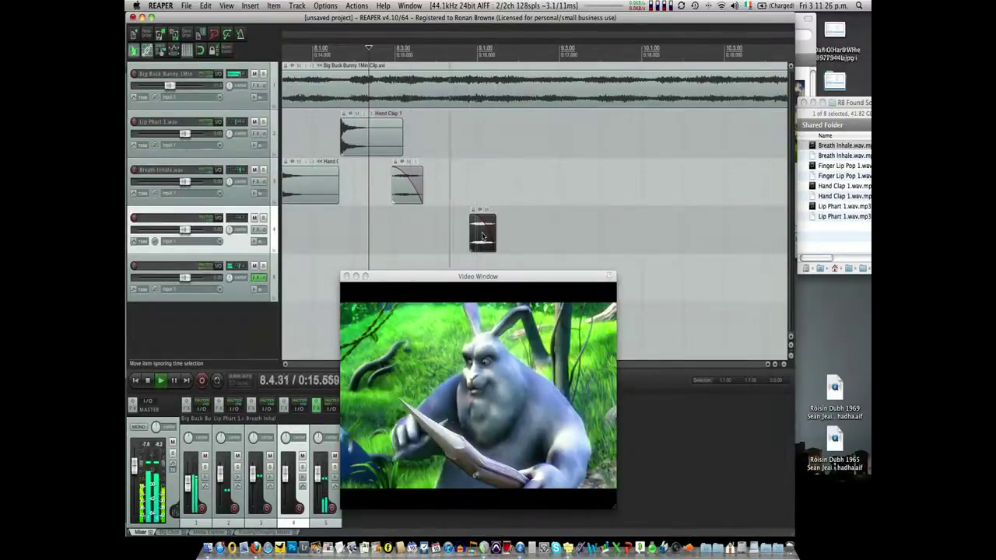
key("space")
left_click_drag(483, 237, 487, 236)
key("space")
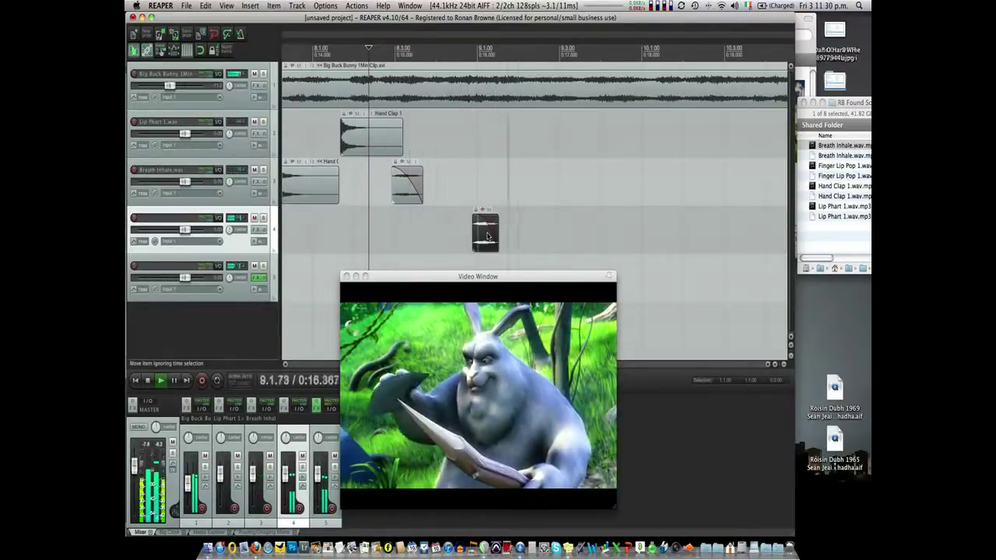
key("space")
left_click_drag(487, 237, 487, 249)
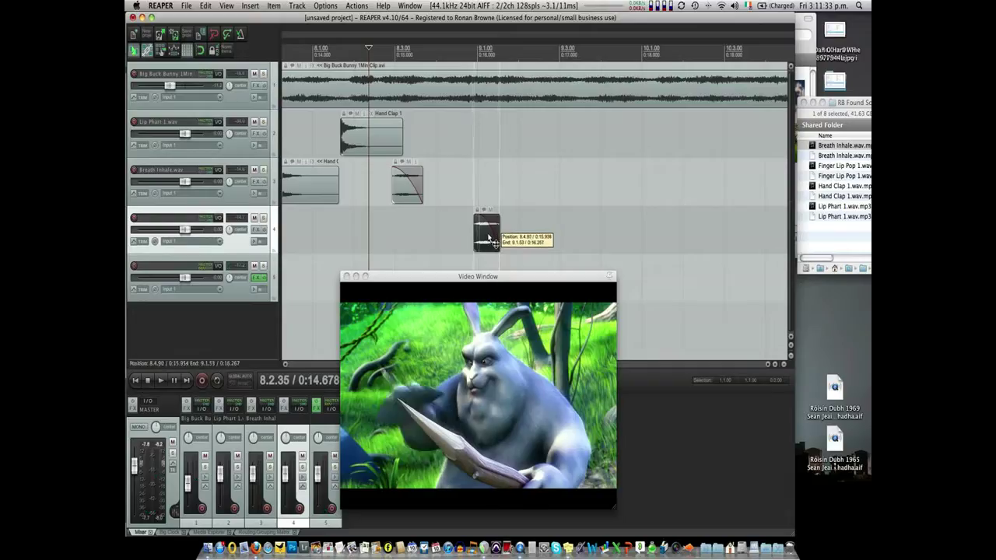
key("space")
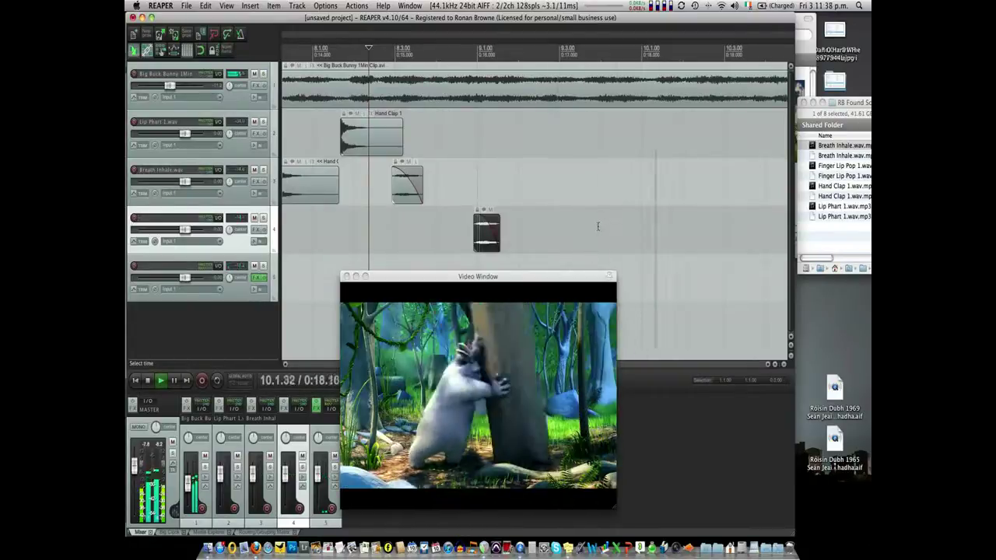
key("space")
Add the Lip Phart 1 sound to the third track at about 0:18.1 and play it from about 0:17.7.
left_click(544, 226)
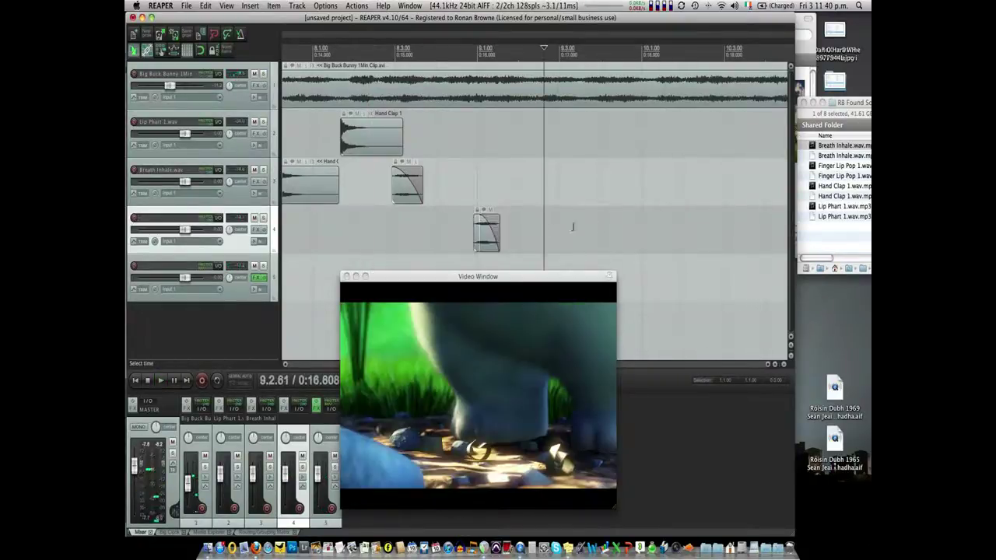
left_click(816, 209)
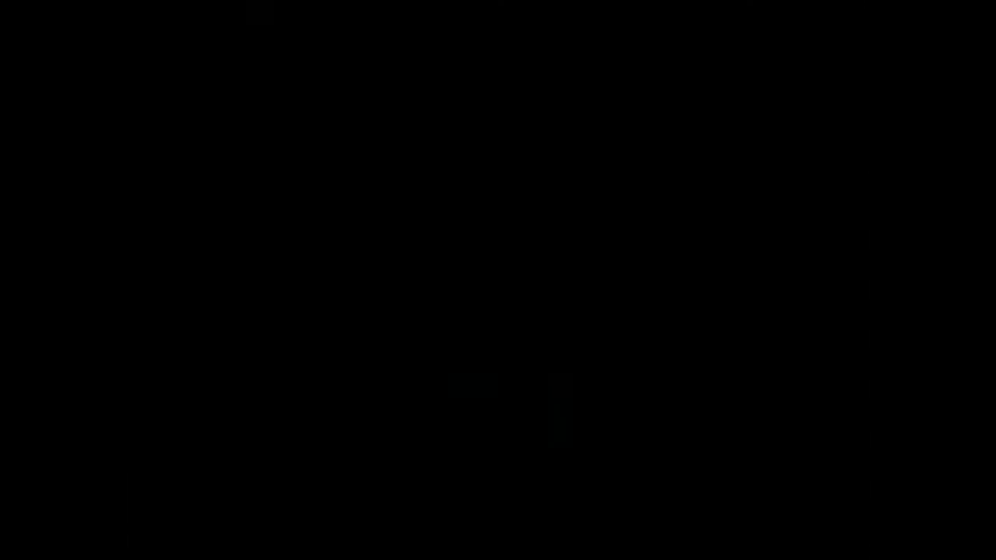
left_click_drag(813, 209, 667, 204)
left_click(554, 230)
left_click_drag(683, 204, 675, 204)
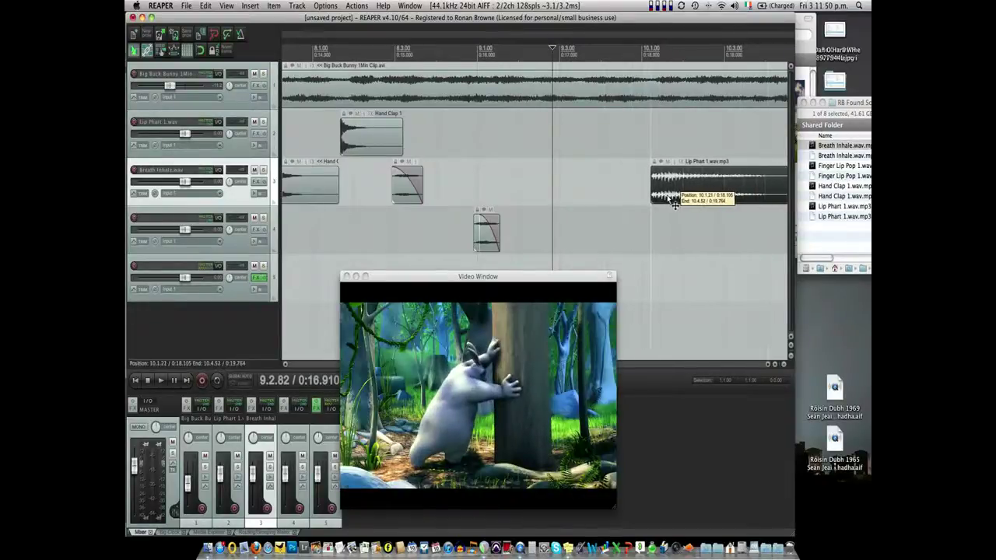
left_click(618, 191)
key("space")
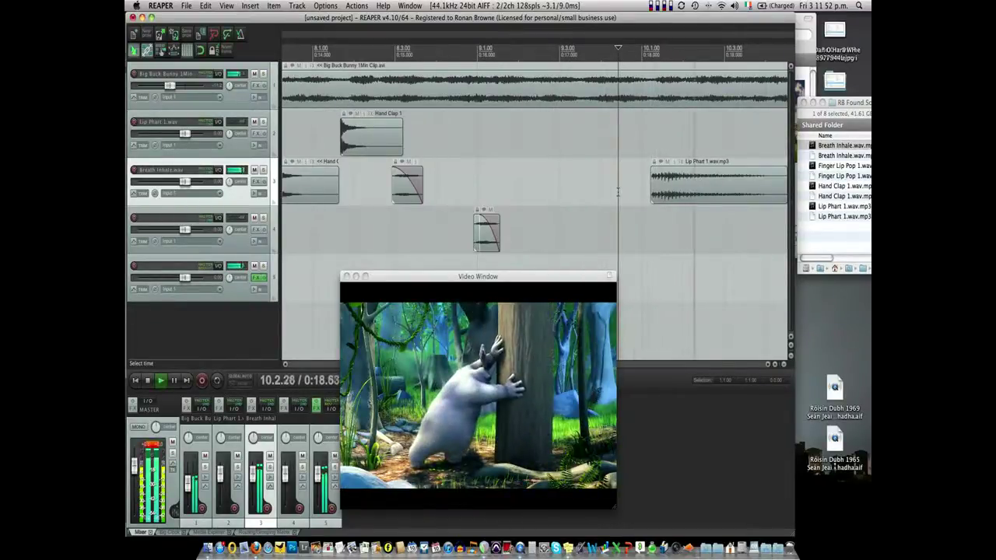
key("space")
key("space")
key("space")
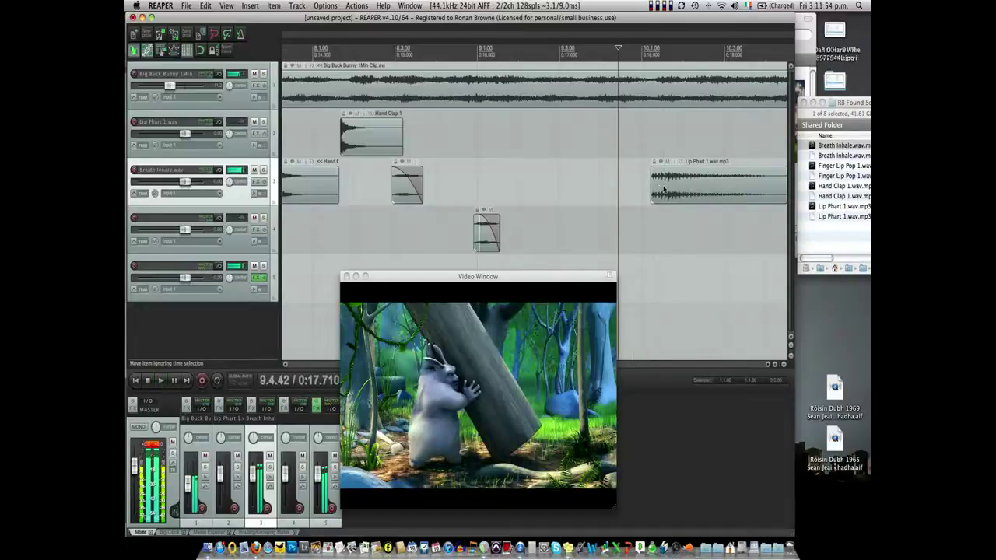
Move the third track's Lip Phart 1 item to start at about 0:18.3 and check its sync with the picture.
left_click_drag(658, 190, 665, 187)
left_click(660, 185)
key("space")
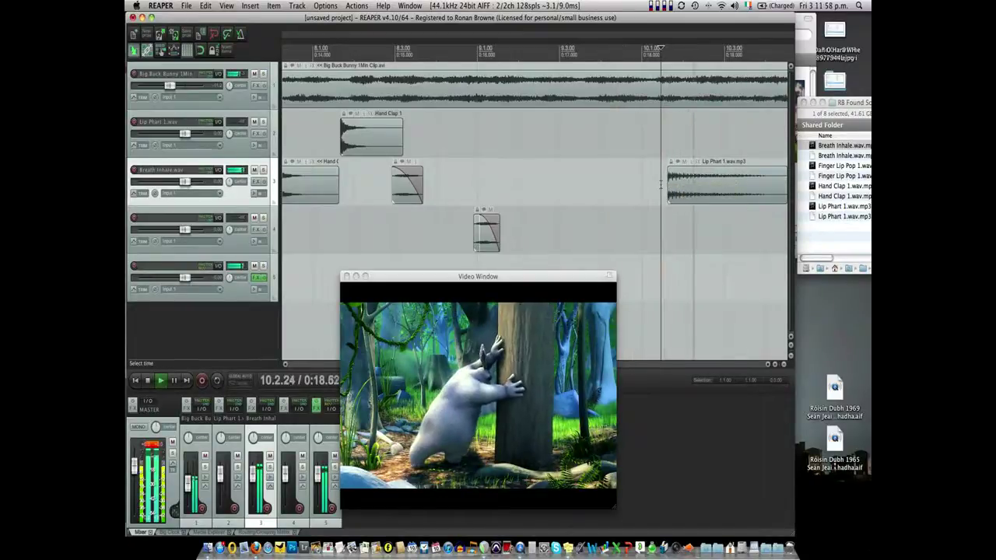
key("space")
left_click(615, 200)
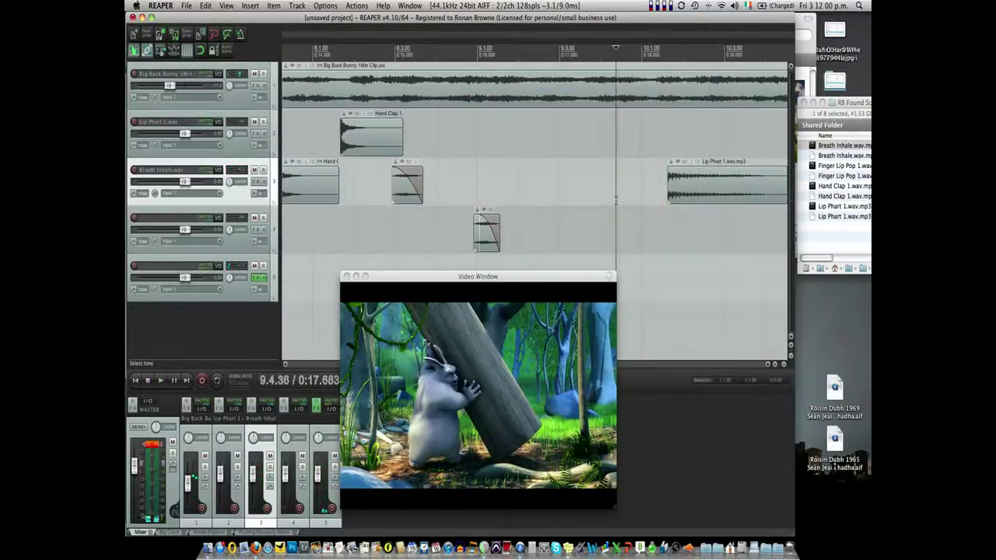
key("space")
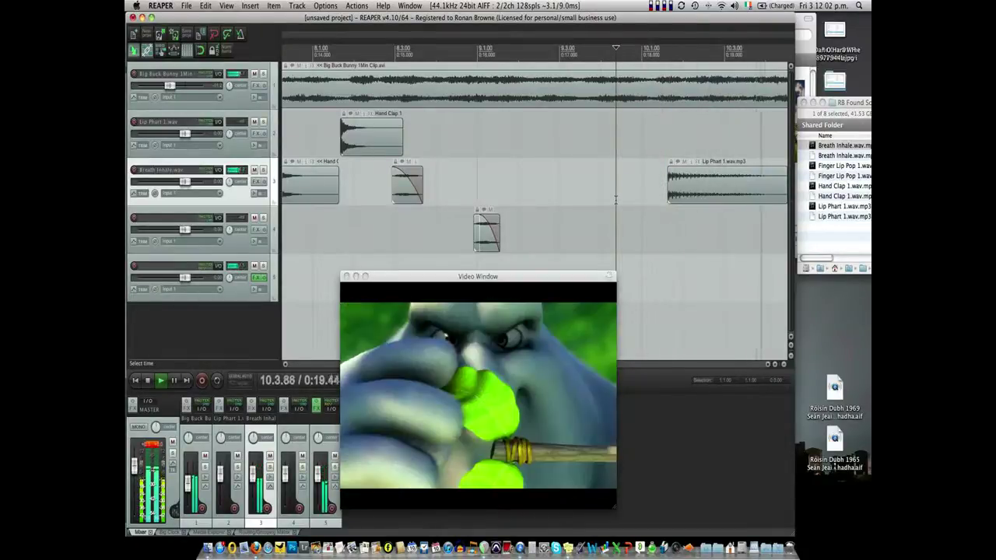
key("space")
Stretch the Lip Phart 1 item to a rate of 0.667 (-7.00) and play it from about 0:17.4.
left_click(687, 189)
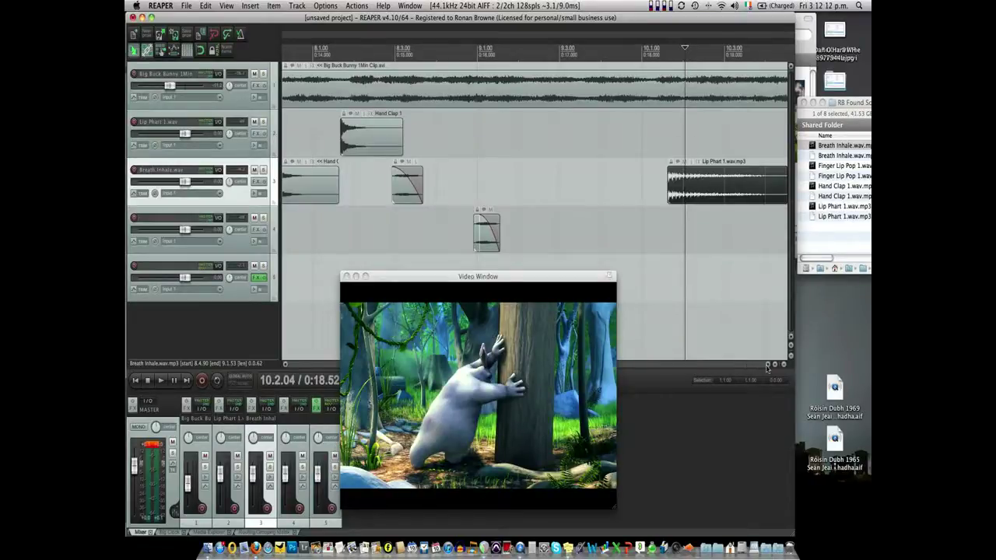
scroll(768, 368, "right", 10)
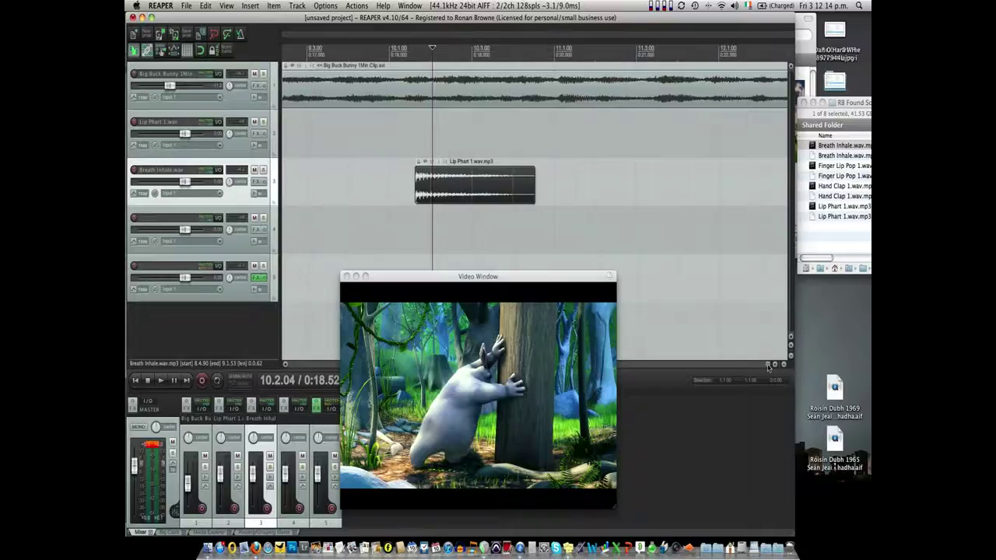
left_click_drag(535, 184, 594, 185)
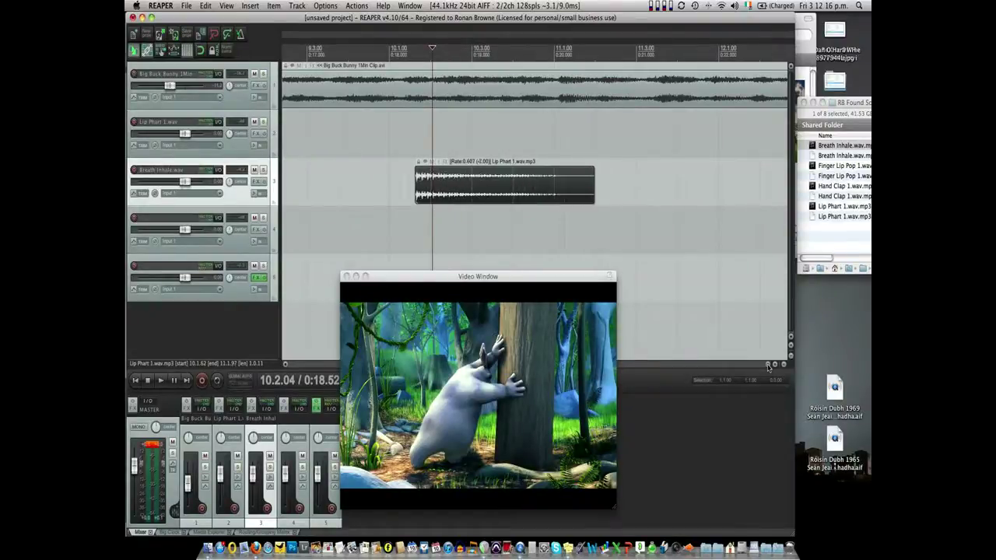
left_click(345, 176)
key("space")
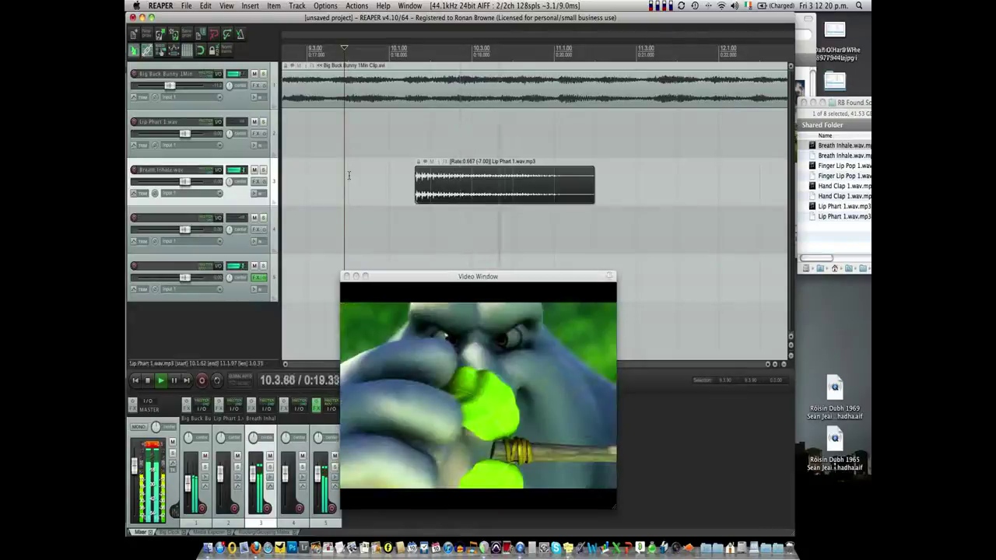
key("space")
key("space")
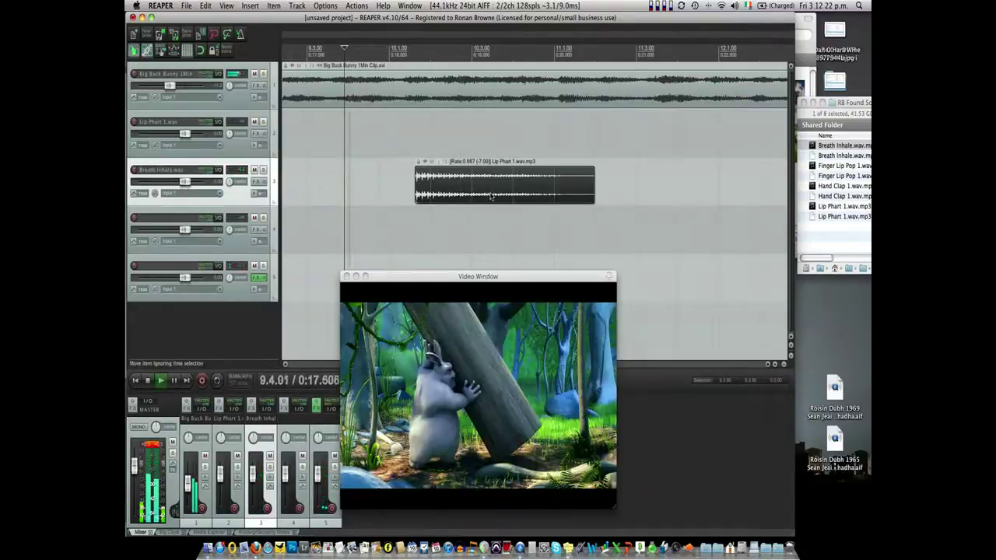
key("space")
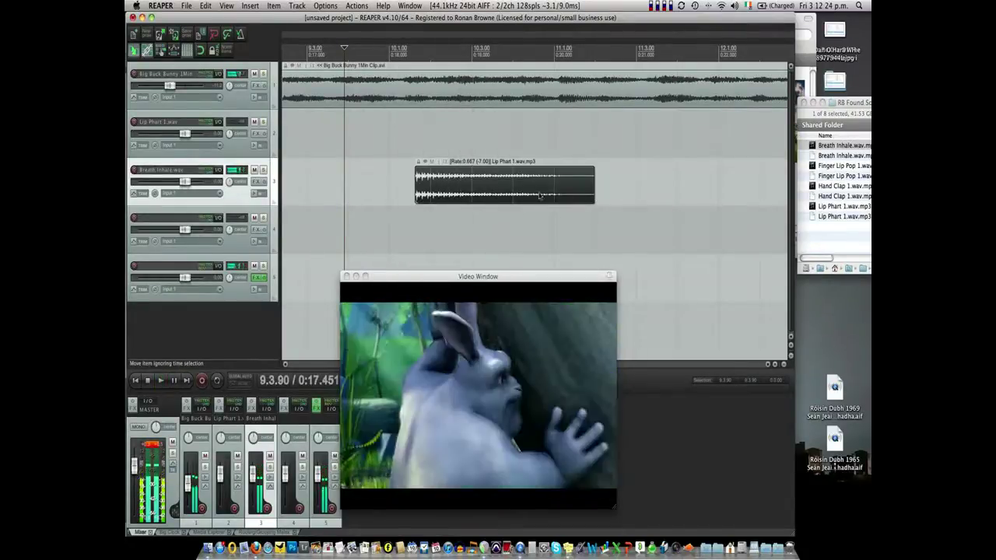
Replace the third track's Lip Phart 1 item with the Hand Clap 1 sound at about 0:18.9.
left_click(470, 190)
key("Delete")
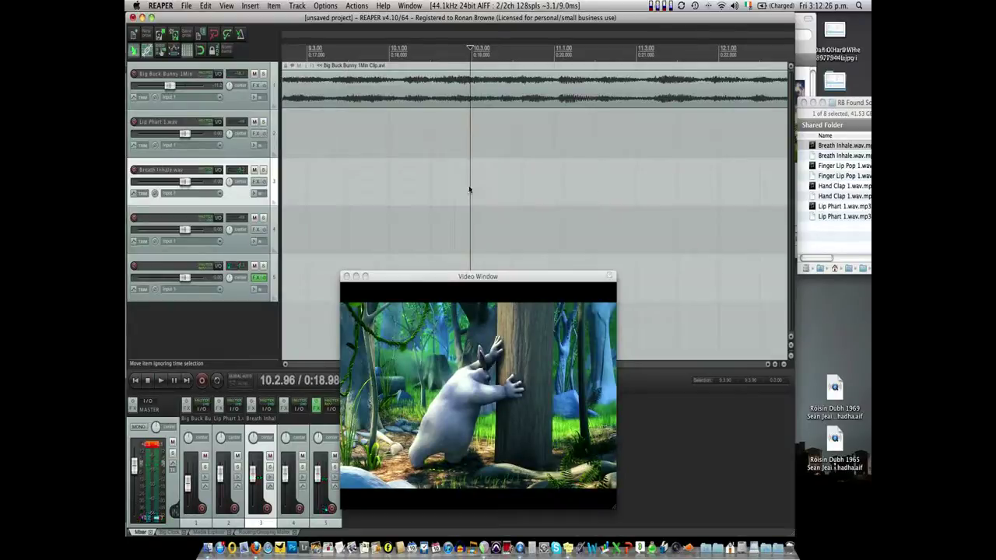
left_click(829, 188)
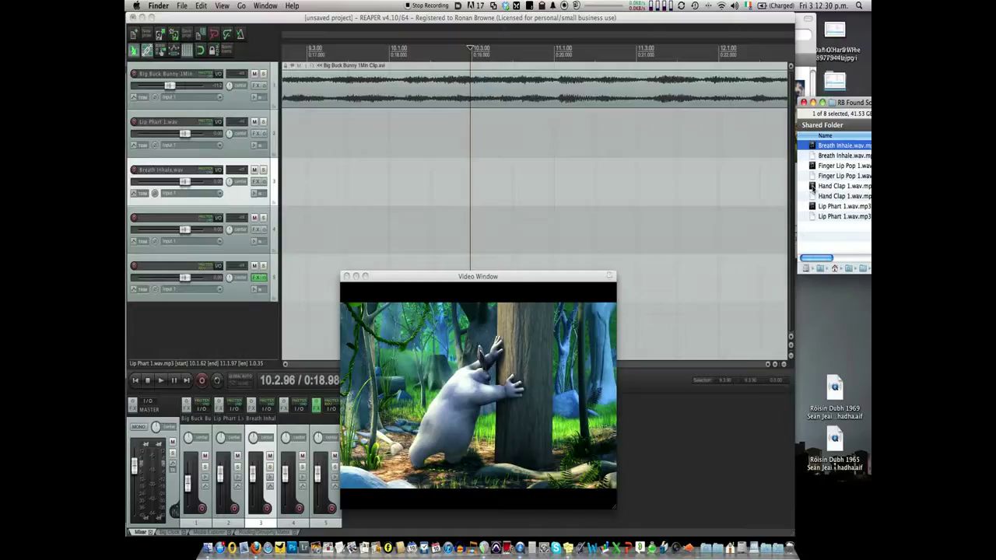
left_click(826, 187)
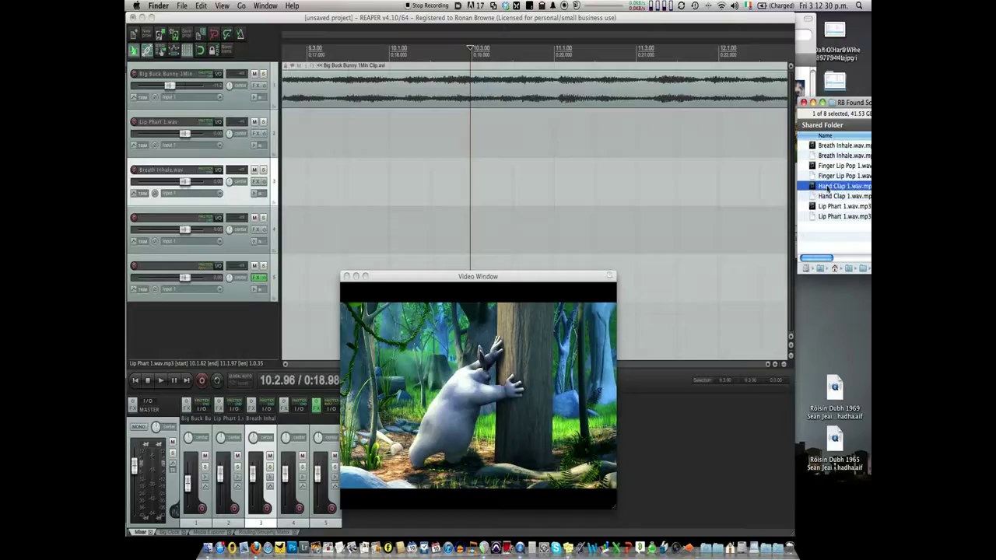
left_click_drag(827, 186, 452, 181)
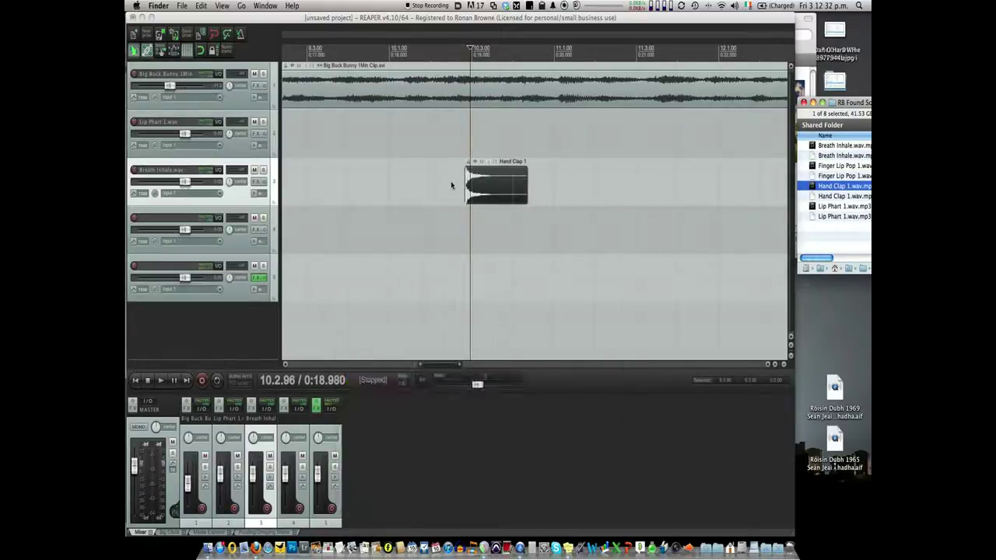
Play the tree push, then move the Hand Clap 1 item to start at about 0:18.4 and check its sync.
left_click(451, 183)
key("space")
left_click(428, 184)
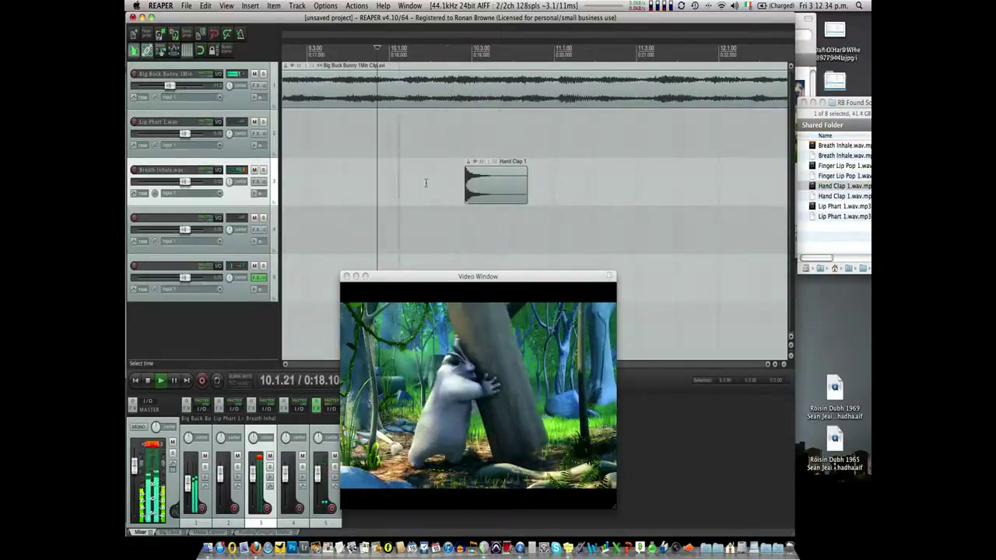
key("space")
left_click_drag(475, 195, 433, 195)
key("space")
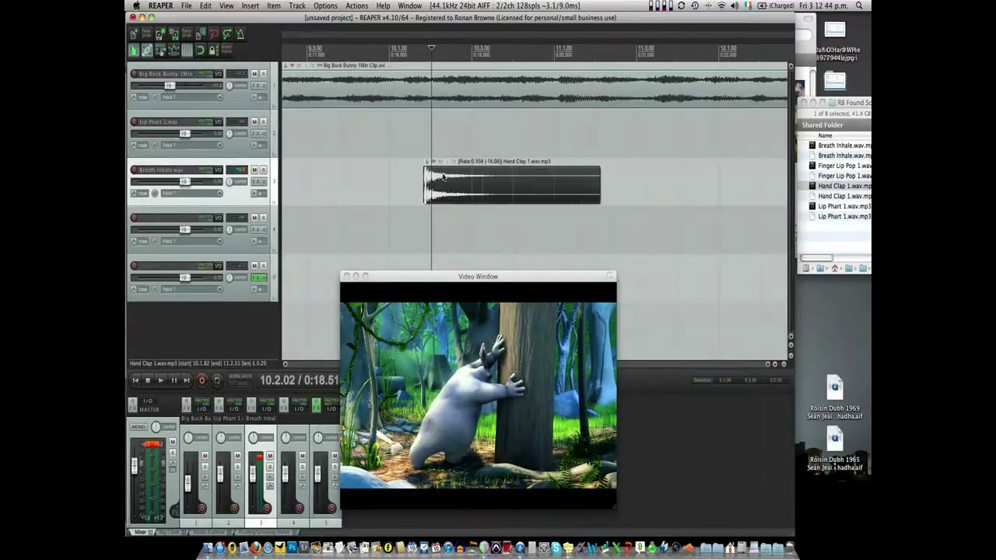
Slow the third track's last Hand Clap 1 item to a rate of 0.250 (-24.00), align its start at about 0:18.4 and play it.
key("minus")
key("minus")
key("minus")
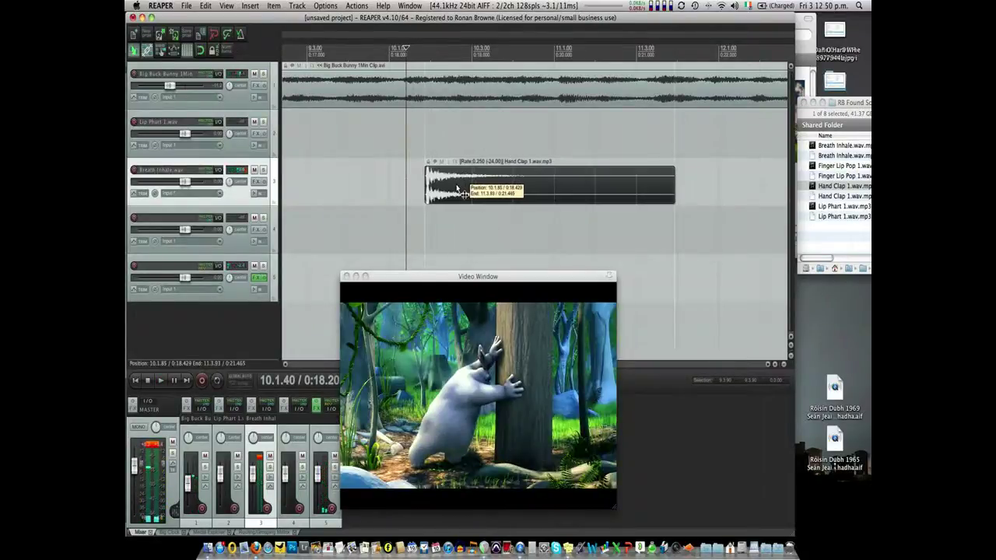
left_click(338, 181)
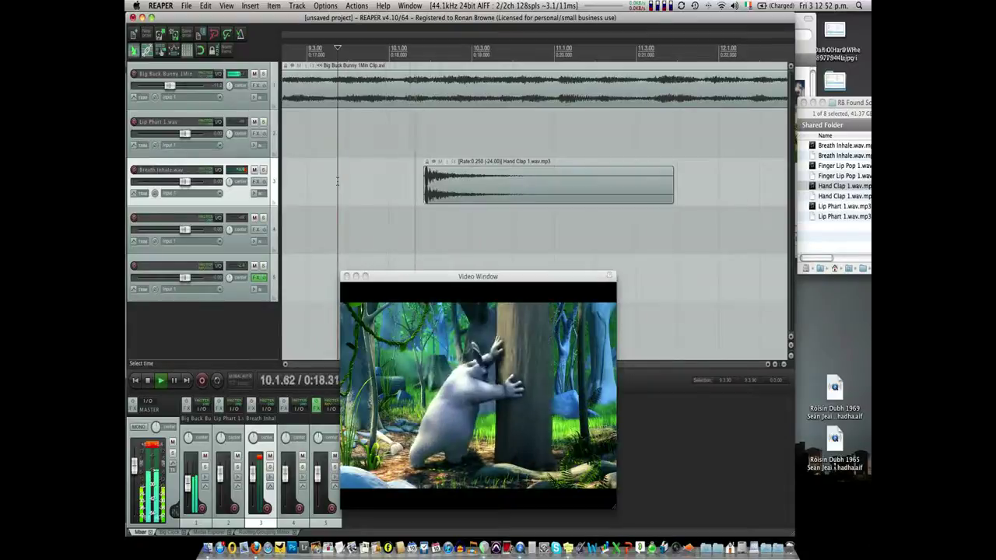
key("space")
left_click_drag(451, 185, 447, 188)
key("space")
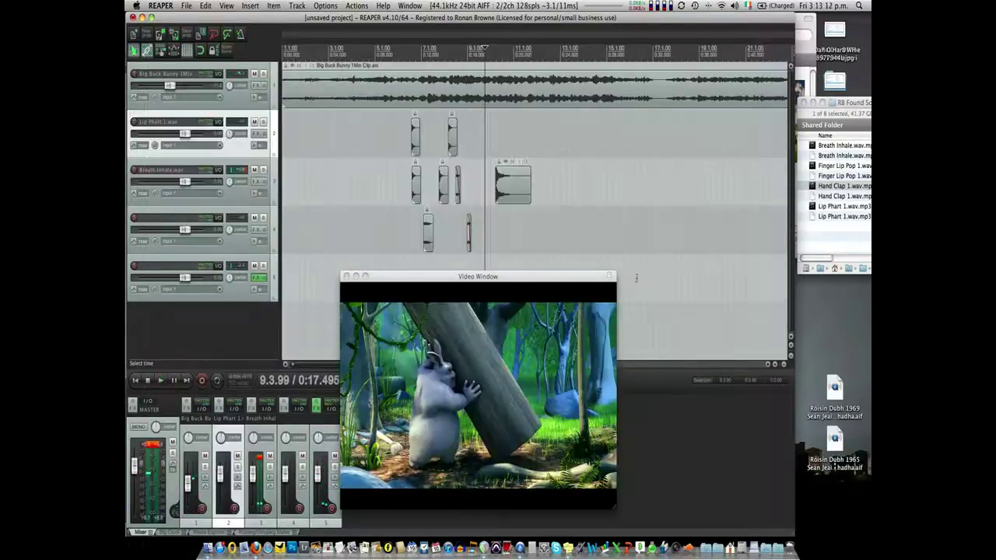
Play the picture between about 0:19.7 and 0:23 to find the finger movement, and park the edit cursor at about 0:21.56.
left_click(533, 135)
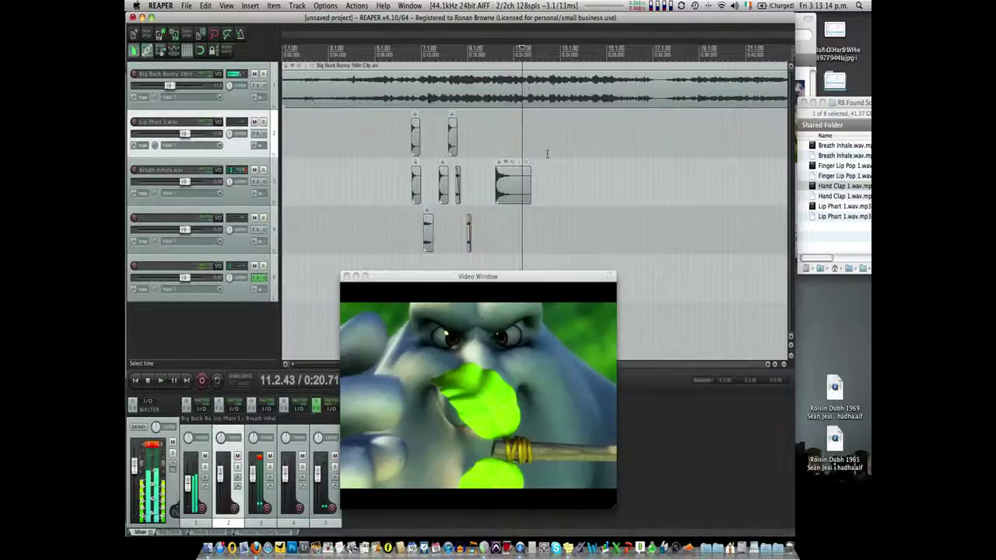
key("space")
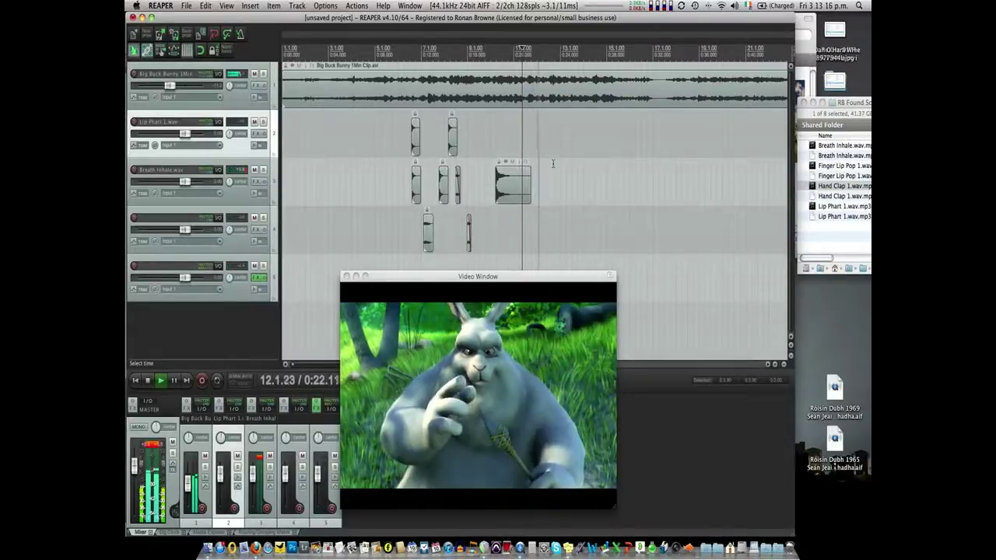
key("space")
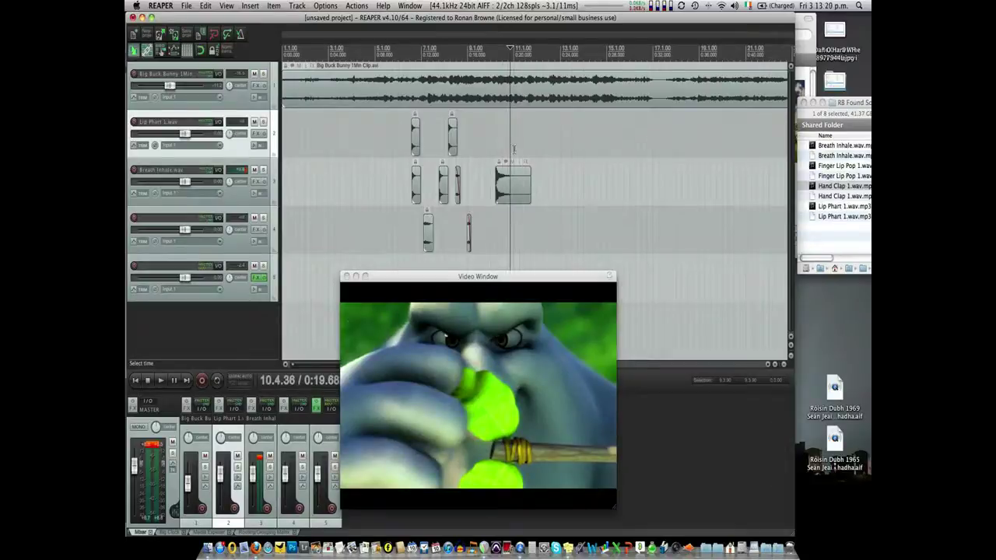
key("space")
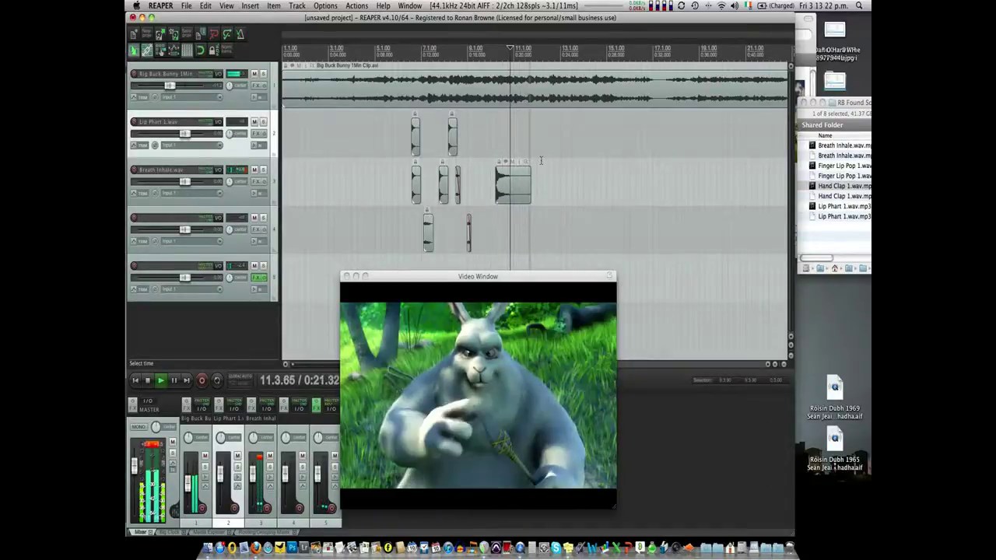
key("space")
left_click(541, 143)
key("space")
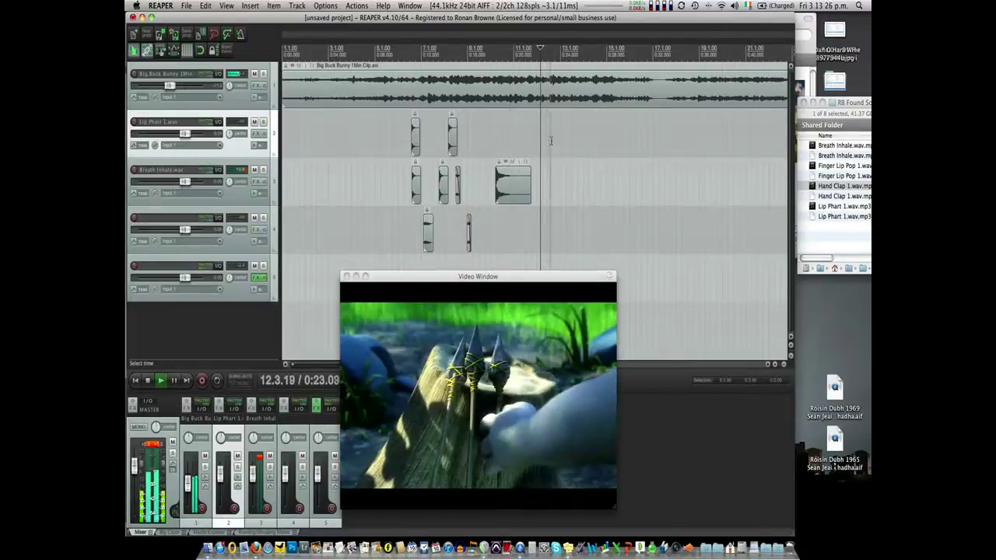
key("space")
key("space")
key("space")
key("space")
key("space")
key("space")
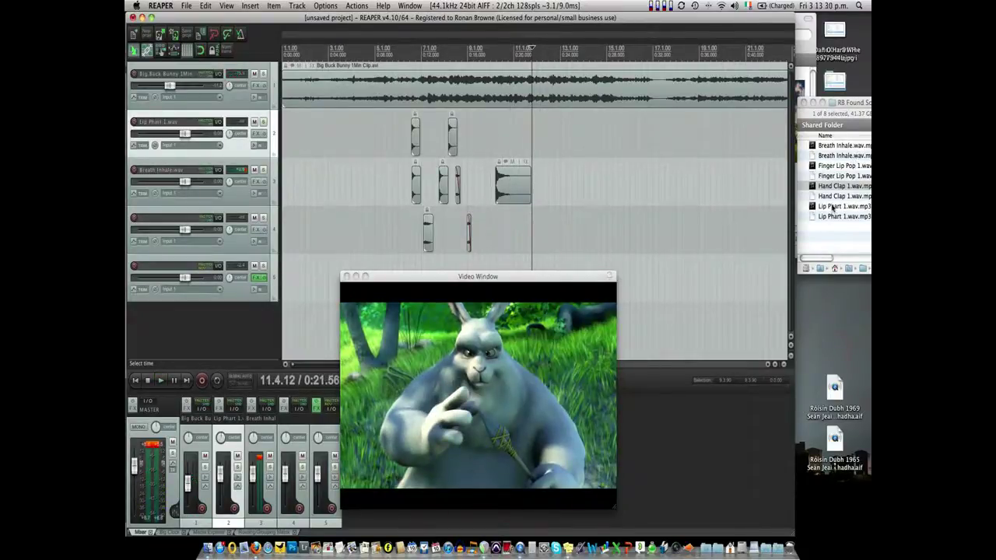
Add the Finger Lip Pop 1 sound to the second track at about 0:21.56 and play it against the picture.
left_click_drag(727, 166, 557, 137)
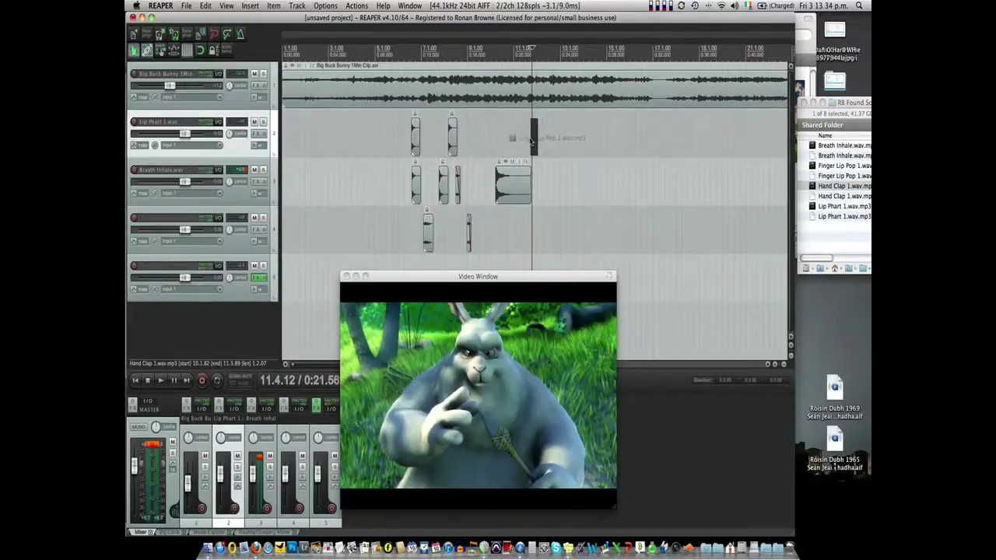
left_click_drag(529, 142, 534, 147)
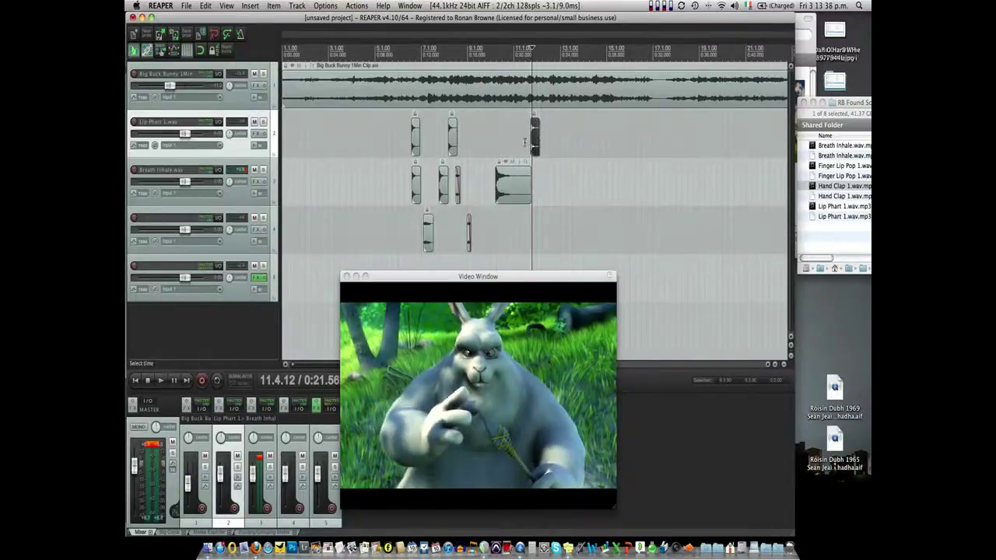
left_click_drag(534, 145, 535, 144)
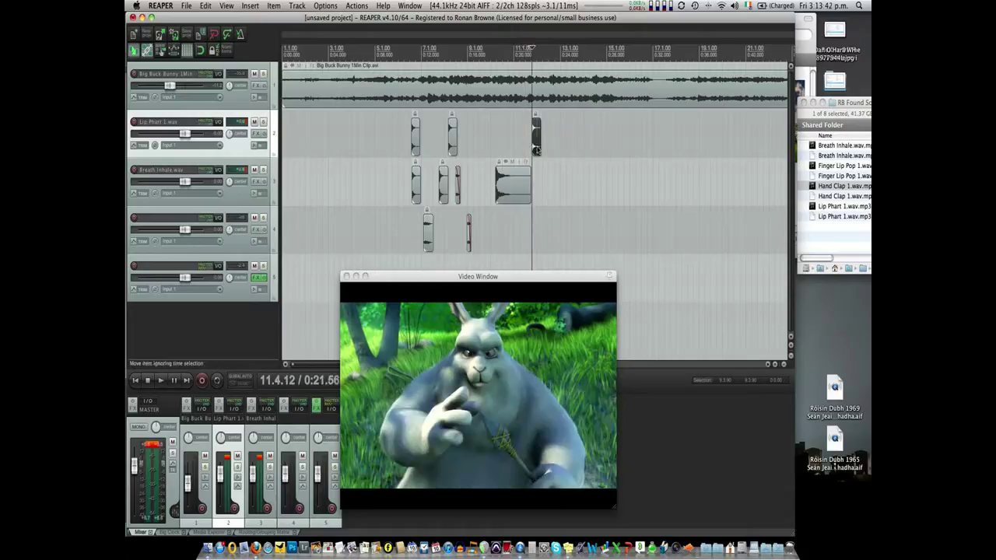
scroll(485, 140, "up", 10)
key("space")
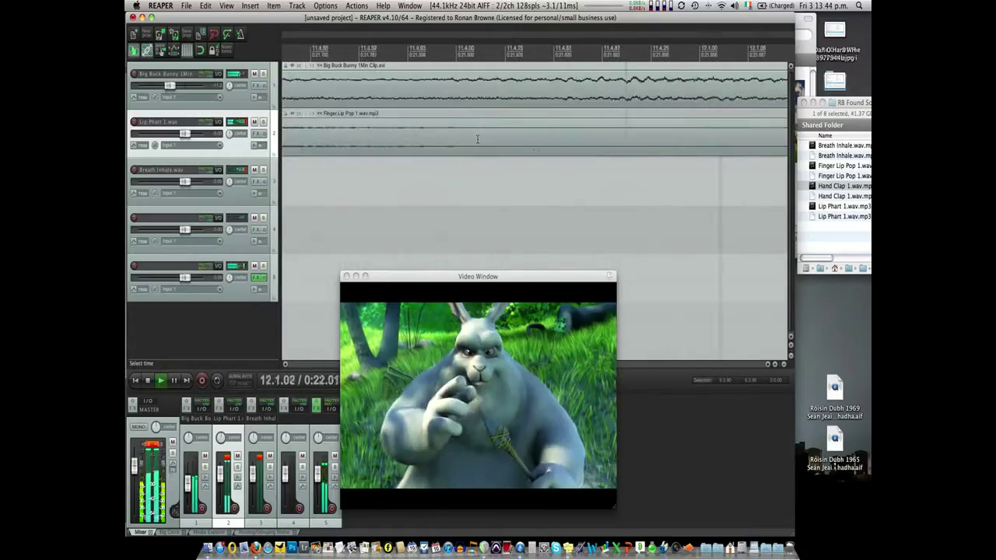
scroll(524, 145, "down", 2)
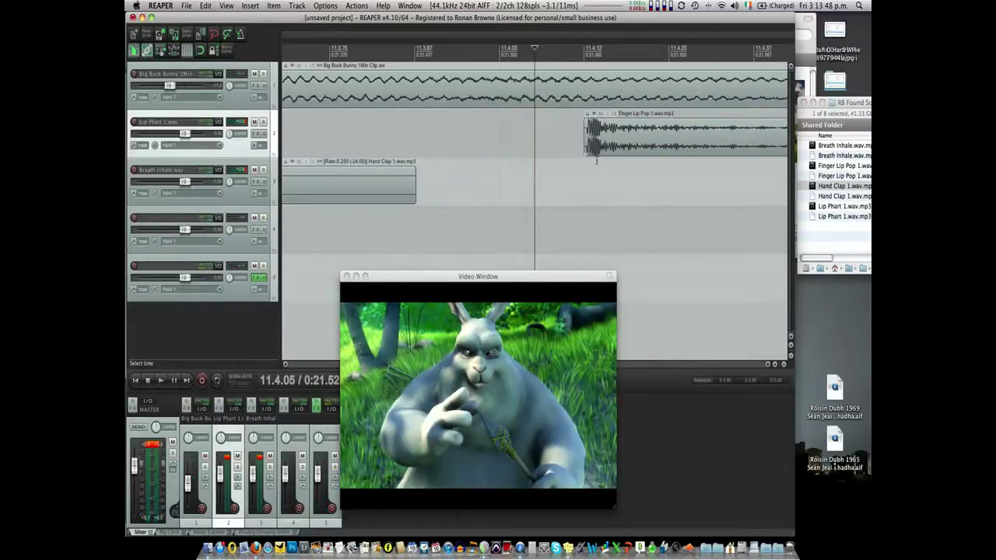
Nudge the Finger Lip Pop 1 item in small moves to start at about 0:21.62, replaying each position to check sync.
left_click_drag(612, 149, 620, 149)
key("space")
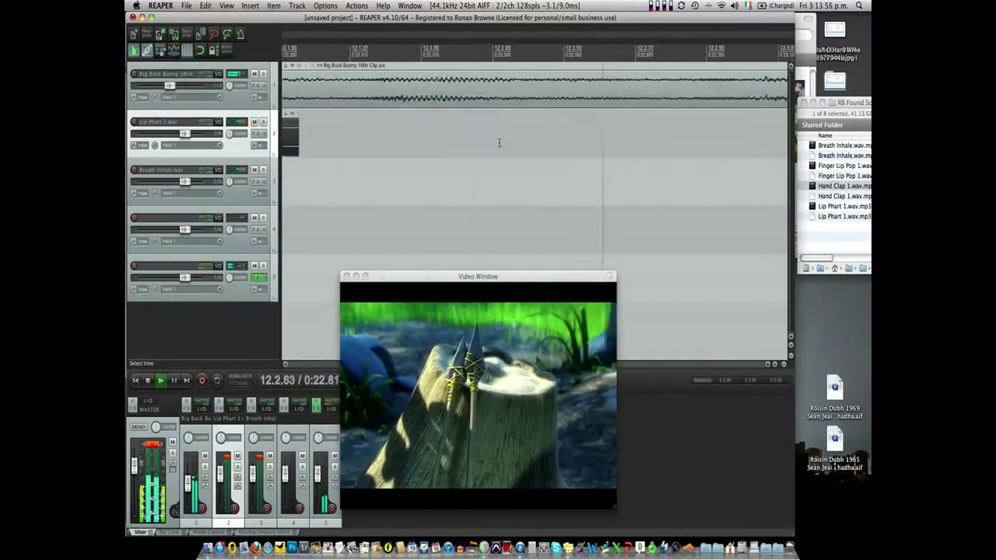
key("space")
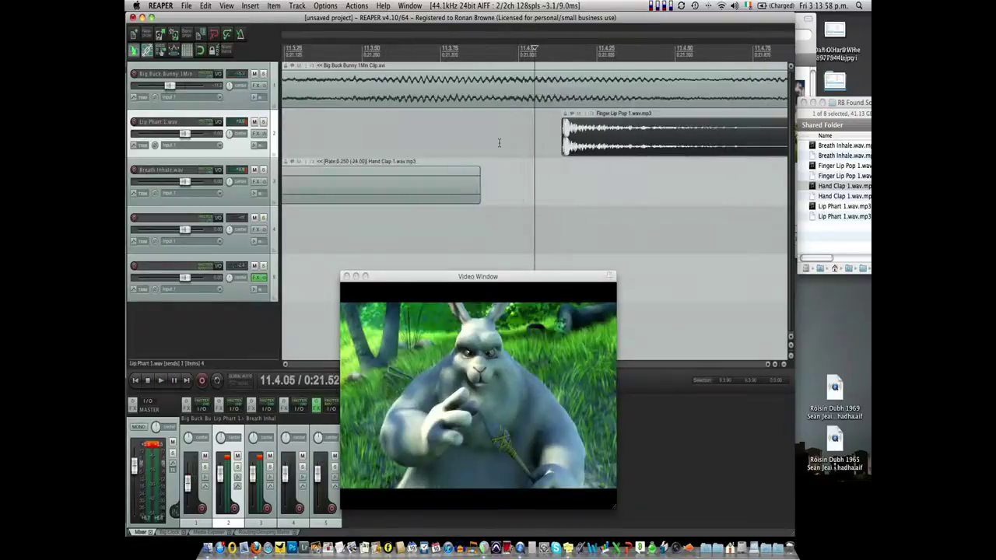
key("space")
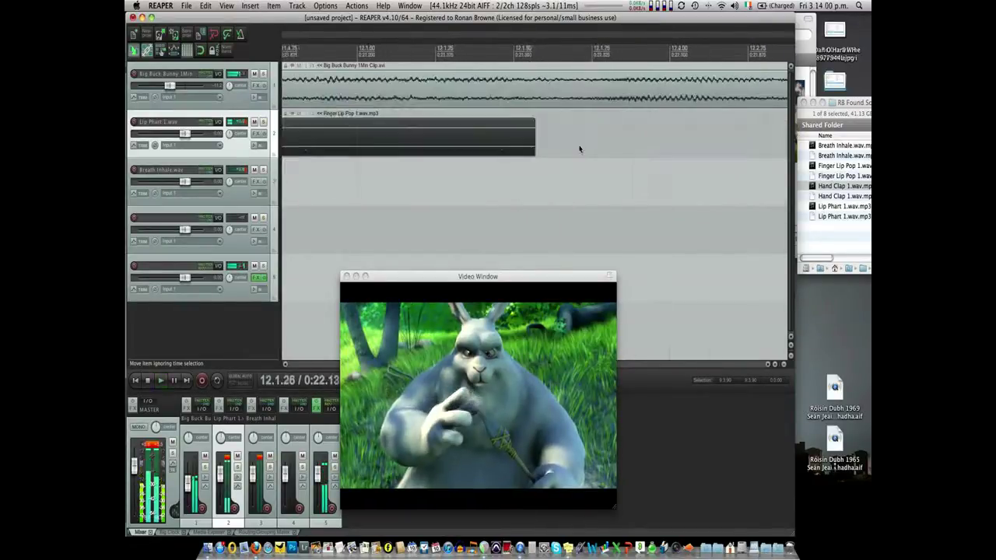
key("space")
left_click_drag(498, 151, 509, 148)
key("space")
key("space")
key("space")
key("space")
key("space")
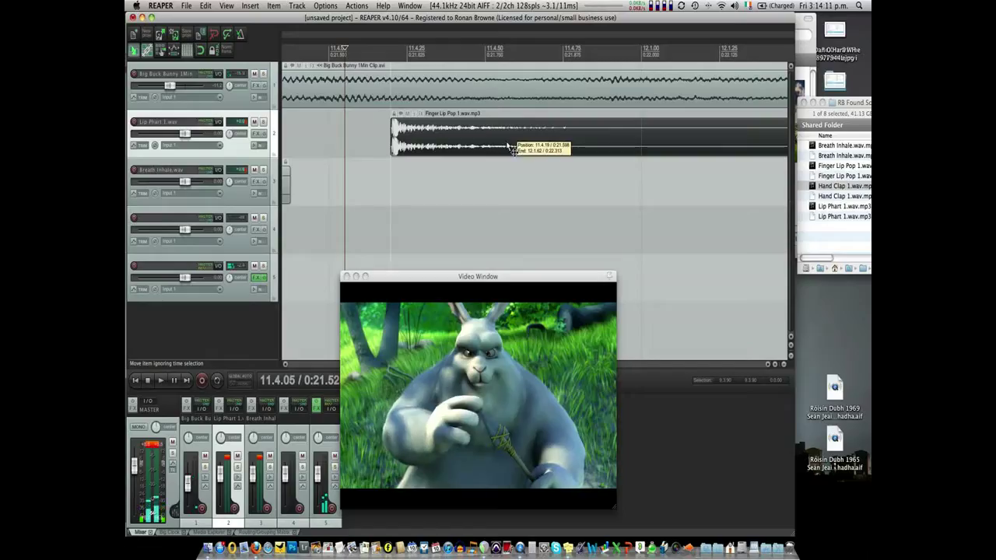
left_click_drag(510, 148, 505, 146)
key("space")
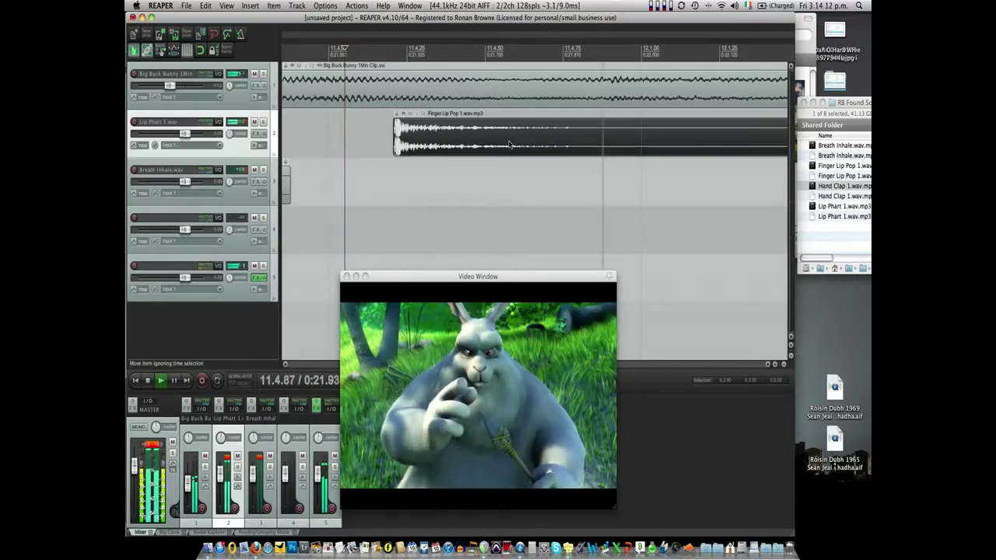
left_click_drag(396, 142, 368, 150)
key("space")
key("space")
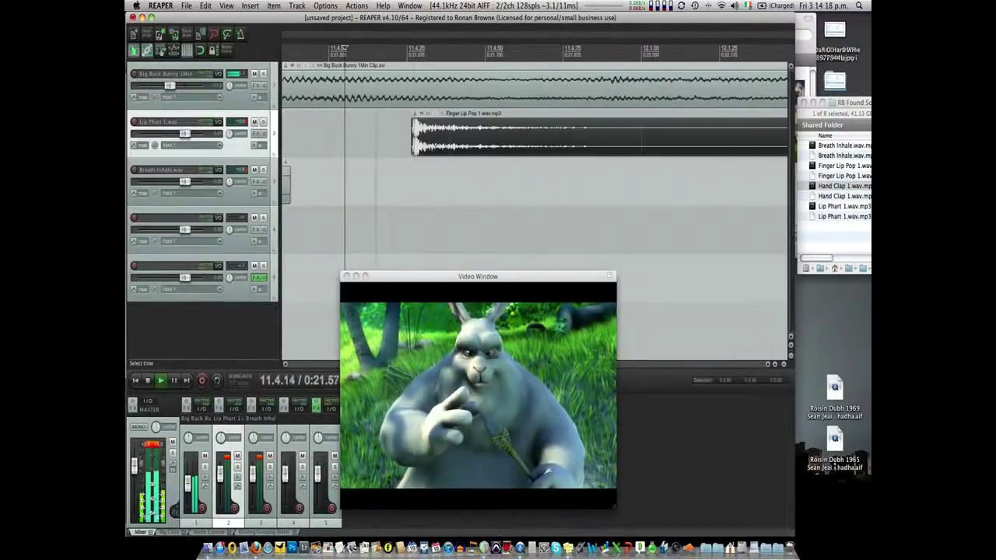
key("space")
Play the clip from about 0:17.8 and again from about 0:09.6 to review the placed sound effects against the picture.
scroll(496, 184, "down", 5)
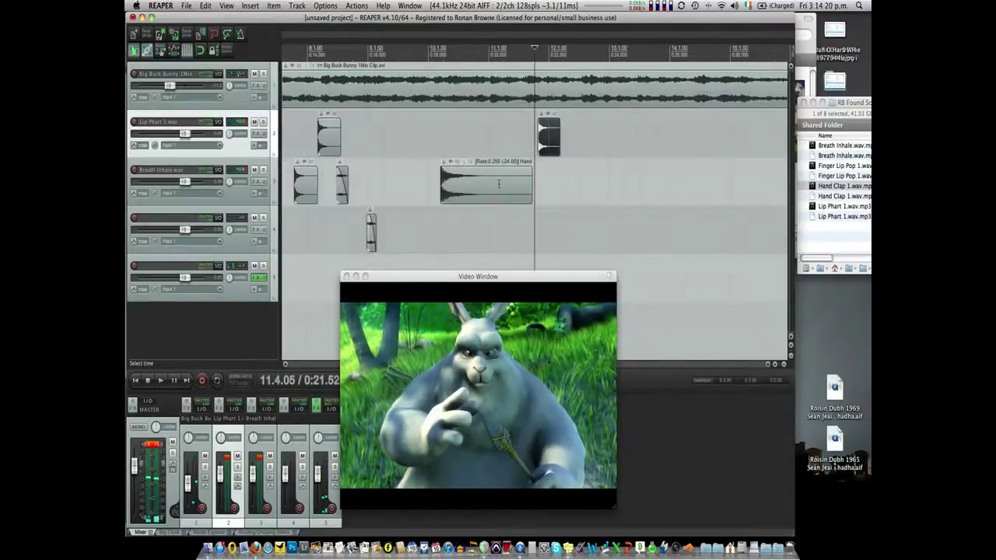
left_click(423, 163)
key("space")
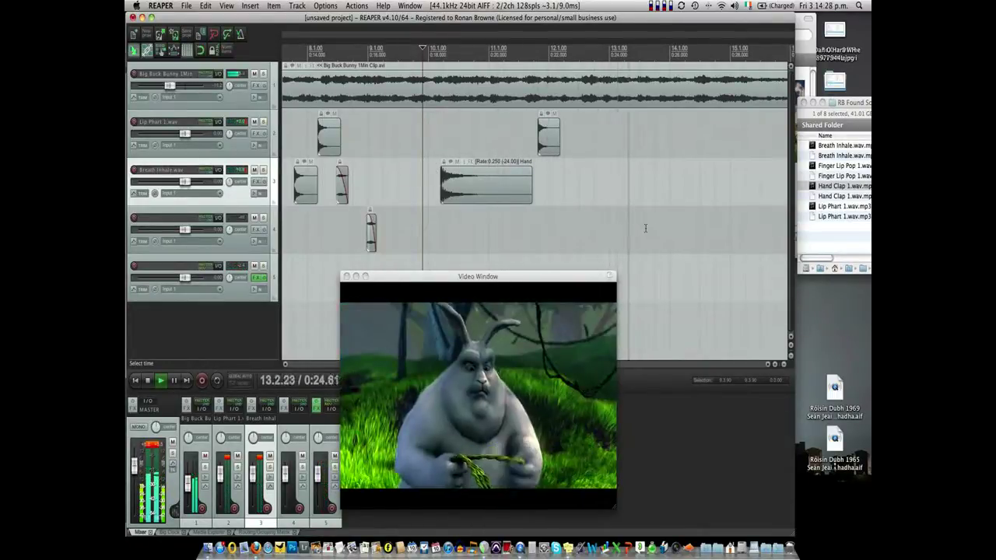
key("space")
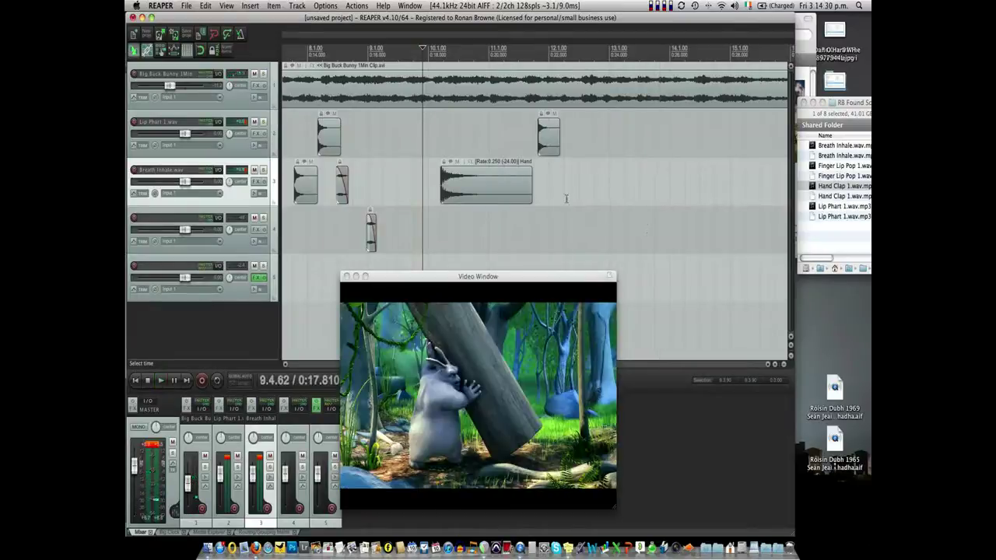
scroll(383, 208, "down", 3)
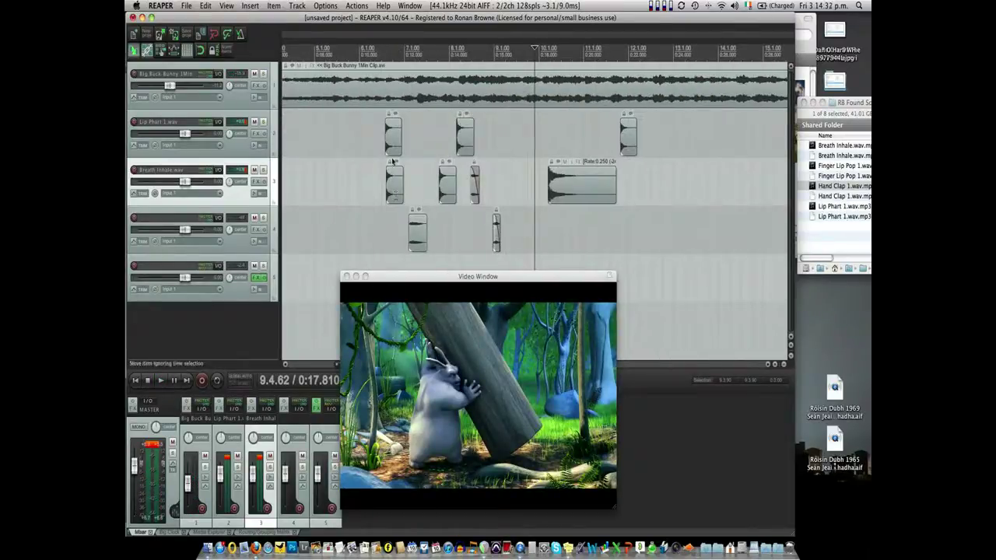
left_click(366, 141)
left_click(350, 151)
key("space")
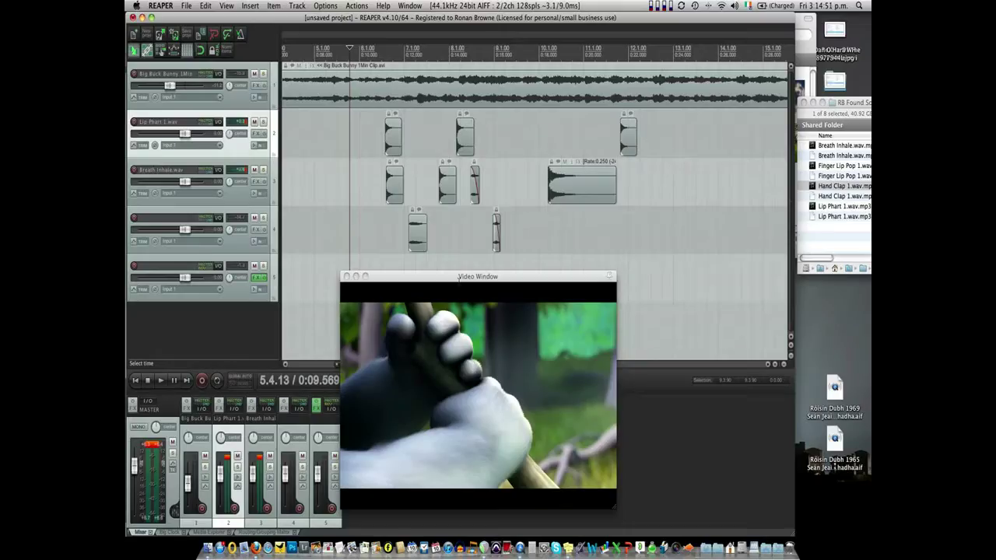
Move the video window down clear of the tracks and try lowering the third track's volume to about -5.5 dB.
left_click_drag(459, 277, 492, 320)
left_click(185, 182)
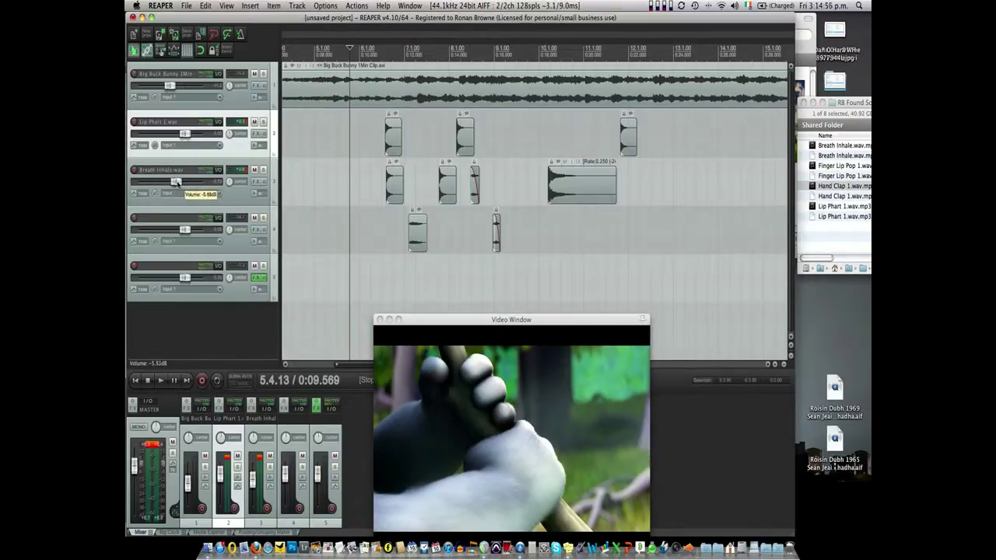
left_click_drag(183, 183, 169, 184)
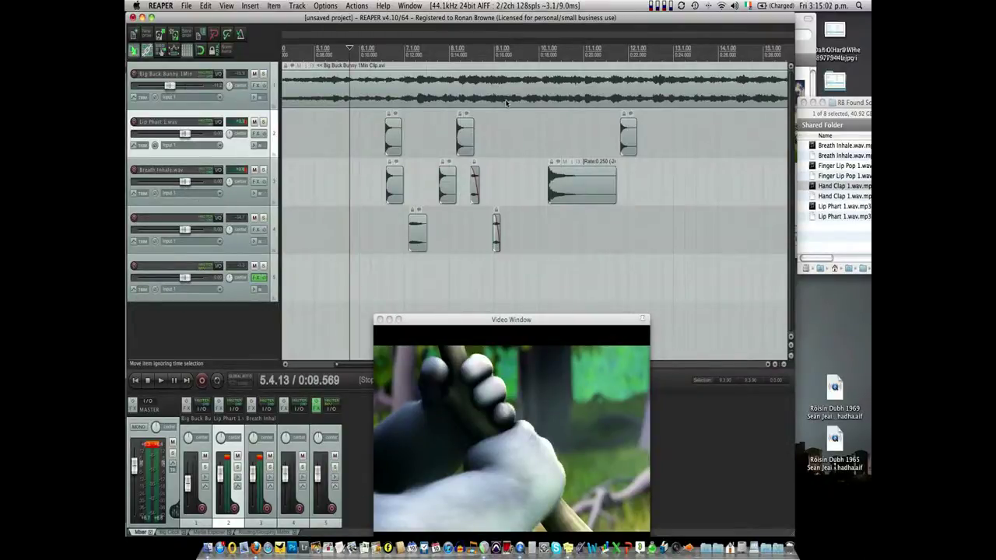
Set a time selection from 0:00 to about 0:58.2 over the Big Buck Bunny clip.
scroll(505, 98, "down", 5)
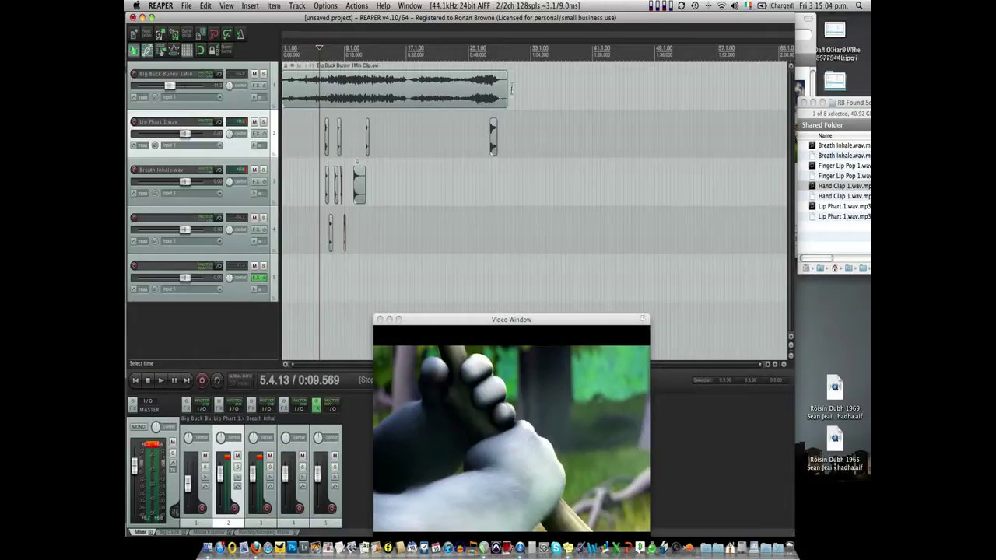
left_click_drag(510, 48, 252, 54)
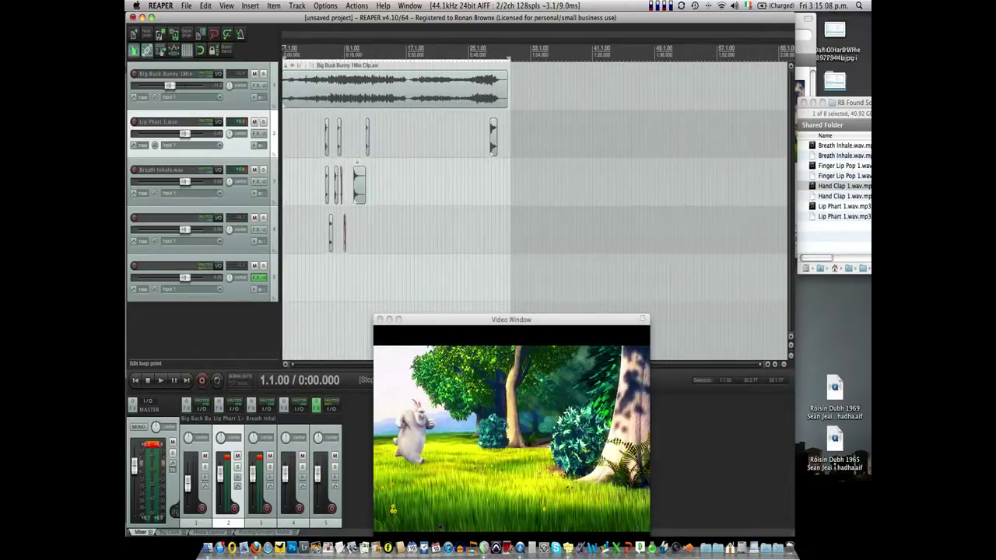
mouse_move(510, 50)
left_mouse_down()
mouse_move(449, 50)
mouse_move(504, 49)
left_mouse_up()
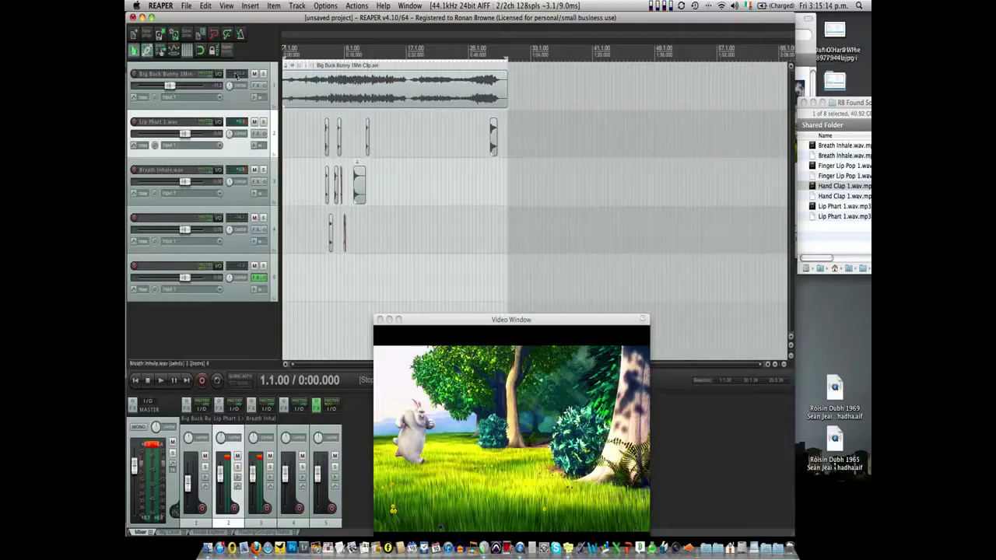
Set up a project render bounded by the time selection, with the file name BBB RB 1.
left_click(185, 6)
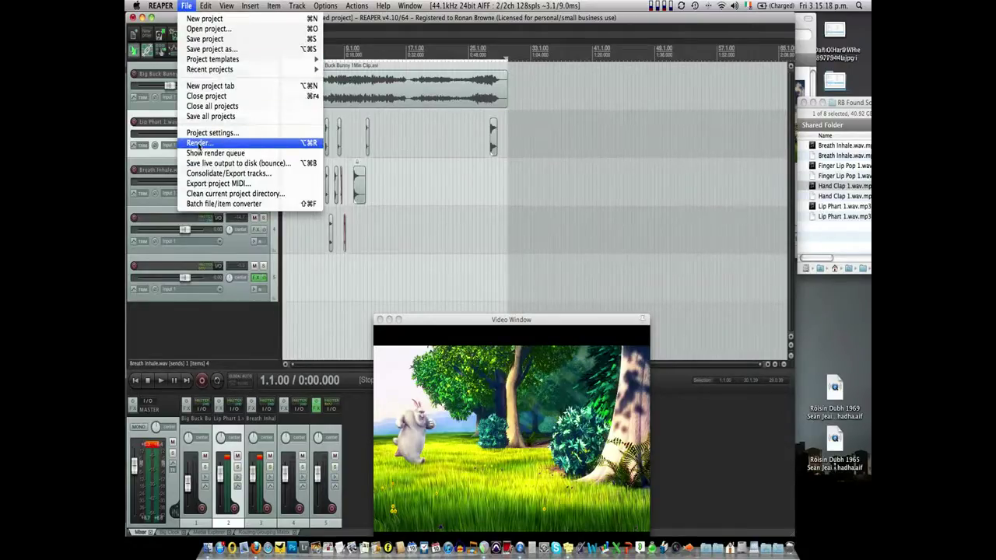
left_click(199, 144)
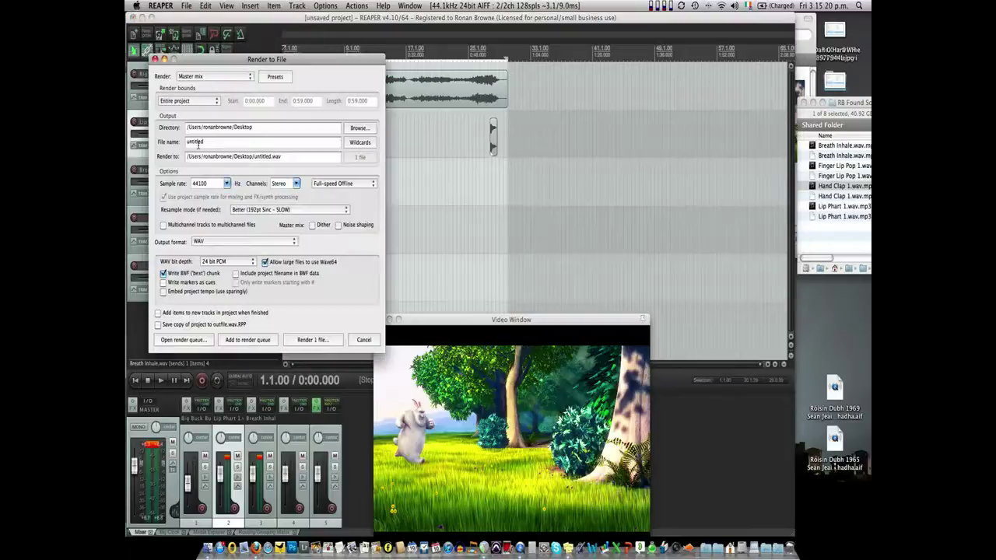
left_click_drag(239, 55, 618, 50)
left_click(553, 88)
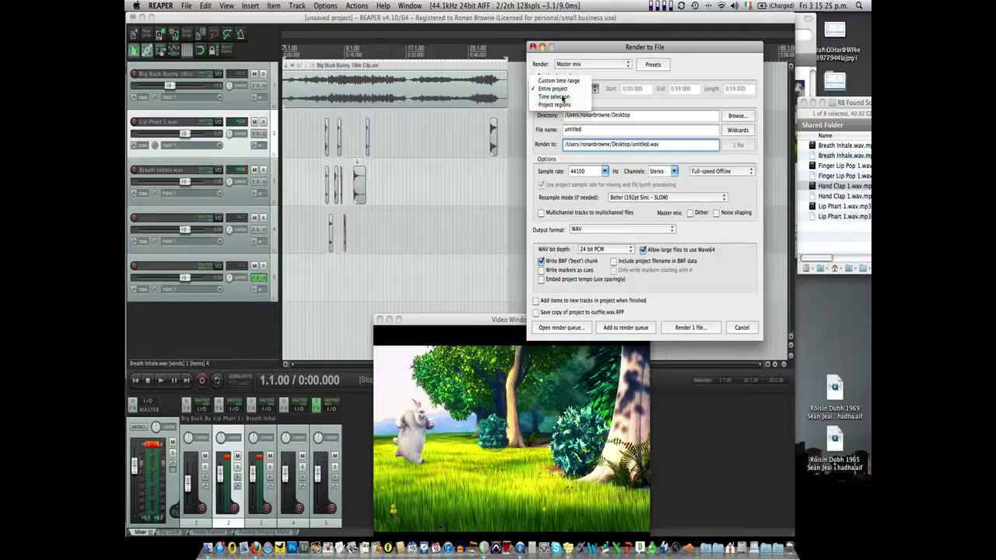
left_click(555, 96)
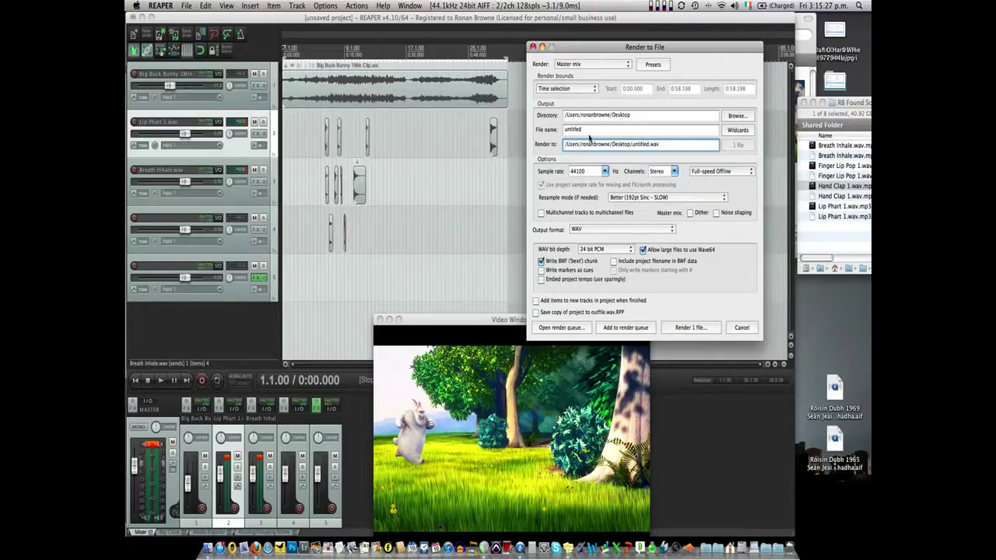
left_click(583, 131)
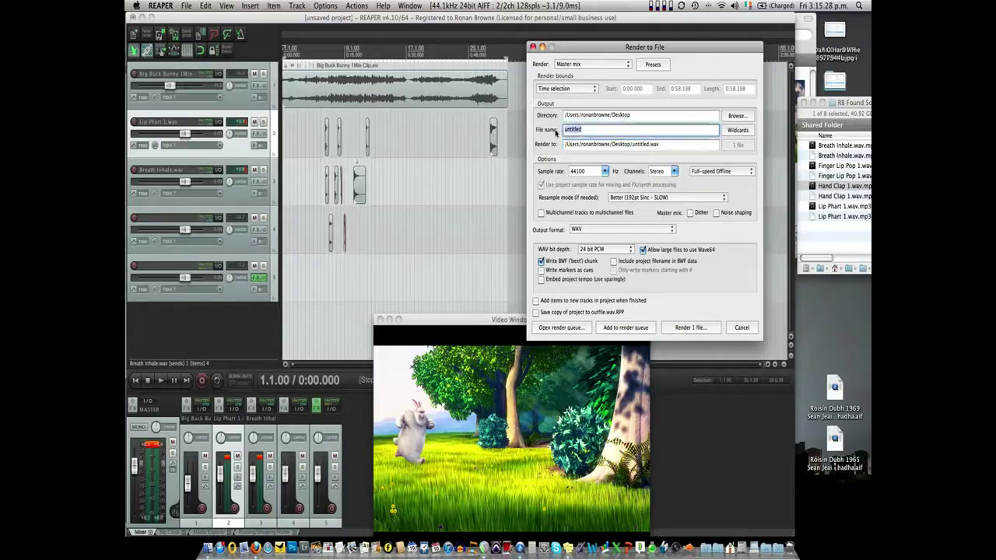
type("BBB RB 1")
Set the render's output format to Video (FFmpeg encoder) and render the file.
left_click(608, 230)
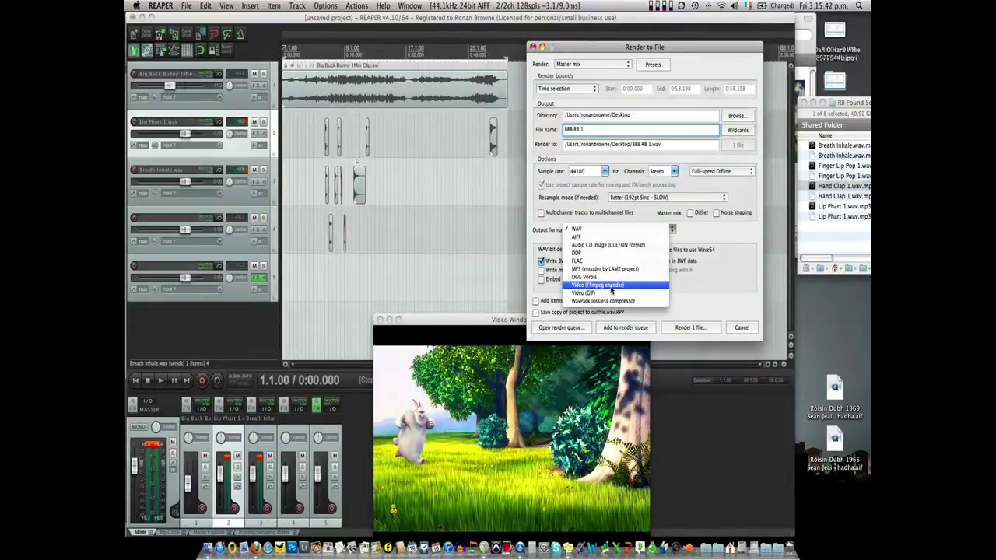
left_click(610, 288)
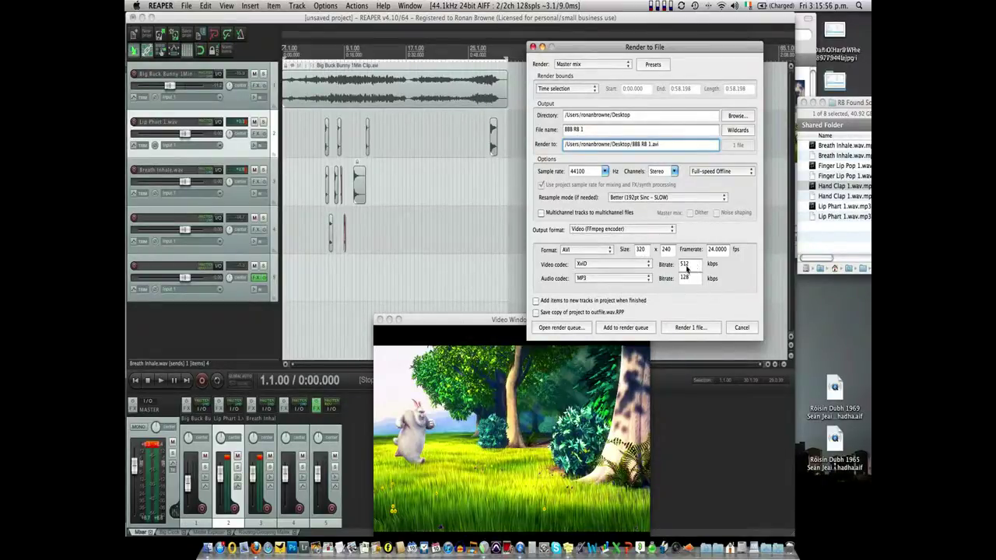
left_click(689, 328)
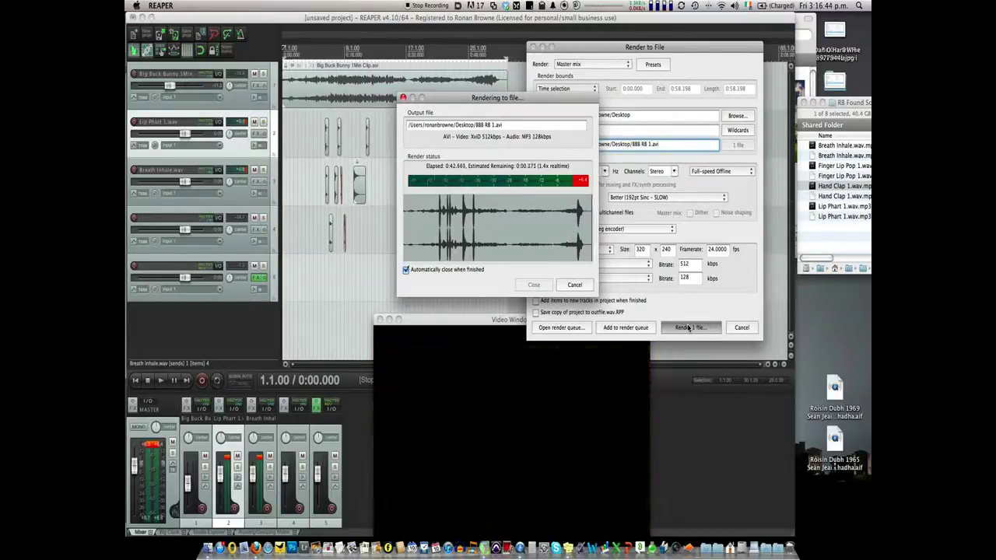
Show the desktop, preview the rendered BBB RB 1.avi, enlarge the preview window and raise the playback volume.
key("F11")
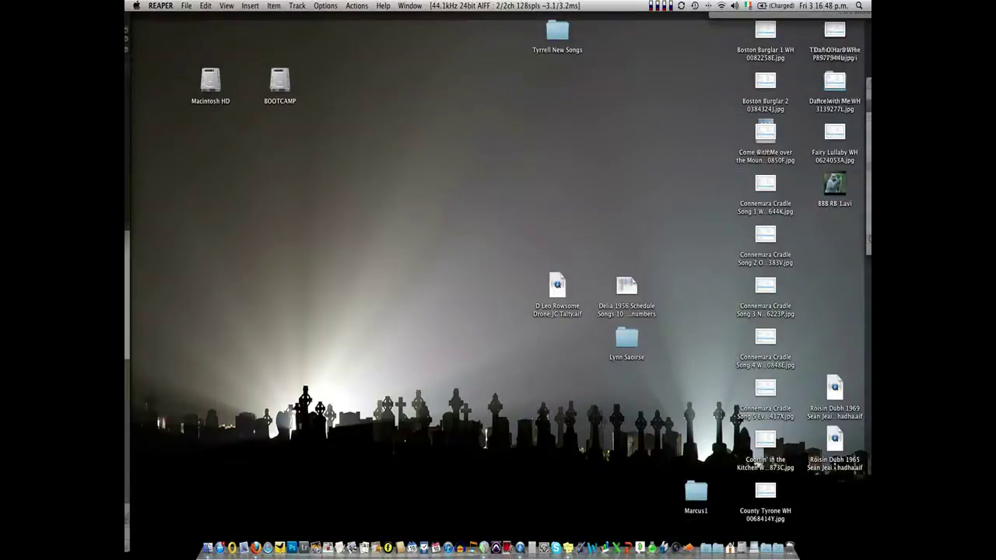
double_click(834, 186)
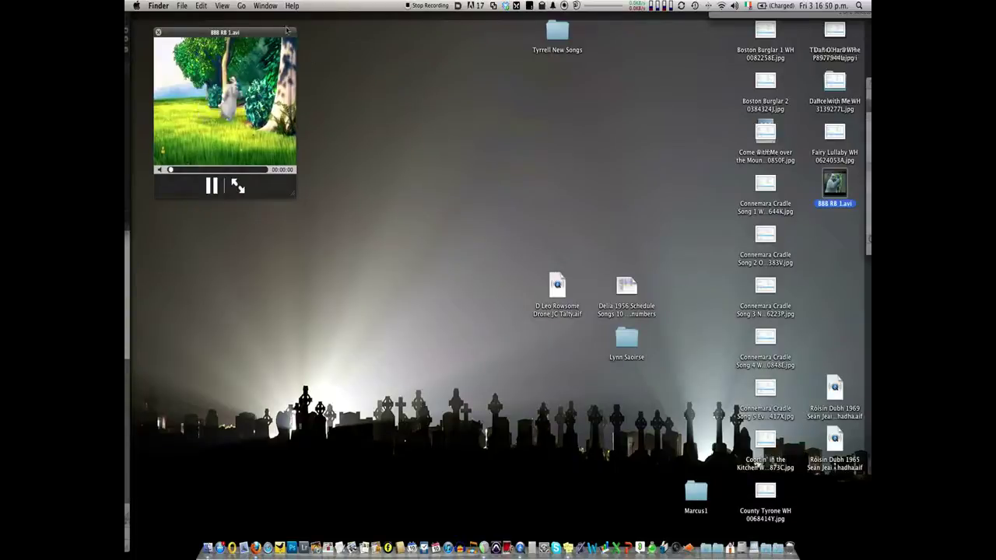
mouse_move(286, 31)
left_mouse_down()
mouse_move(393, 87)
mouse_move(304, 34)
left_mouse_up()
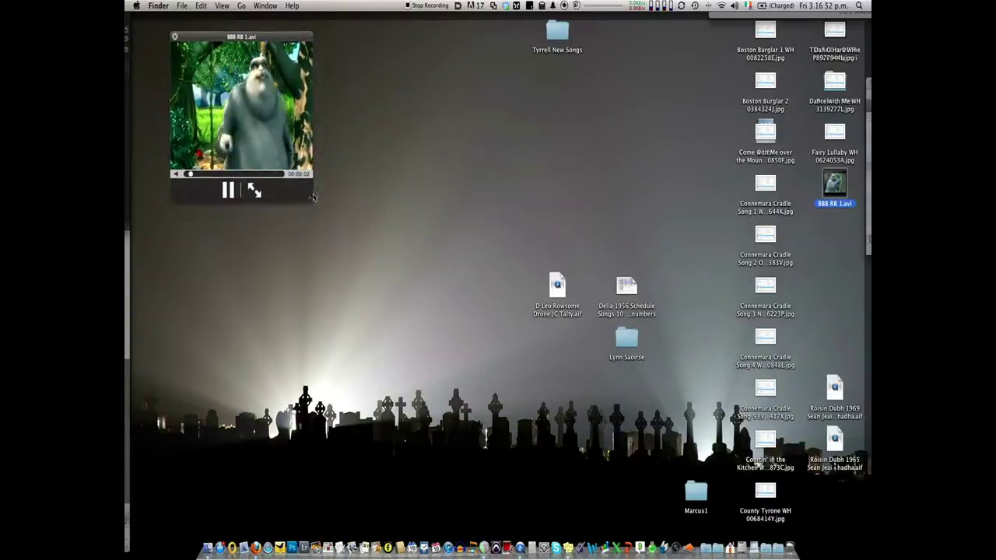
left_click_drag(314, 197, 827, 453)
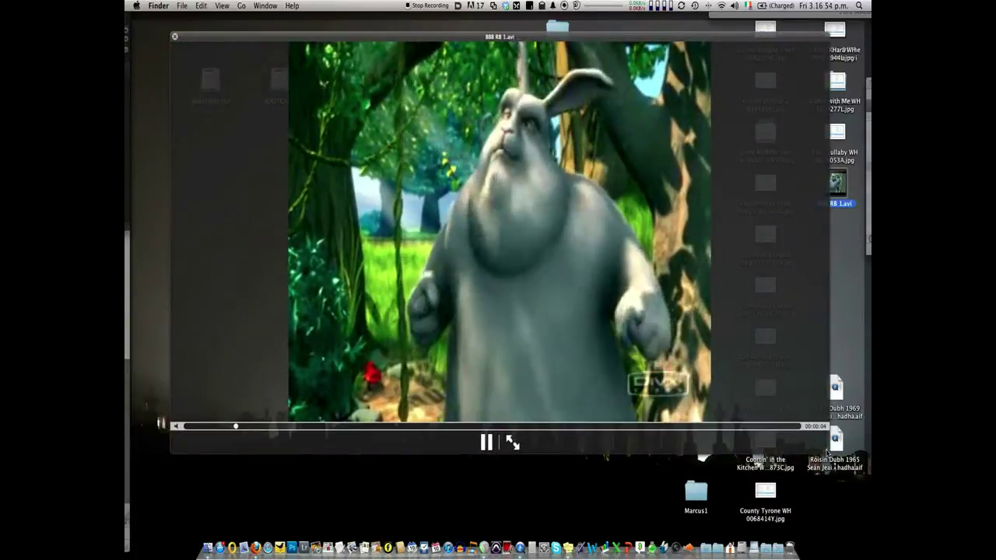
key("Up")
key("Up")
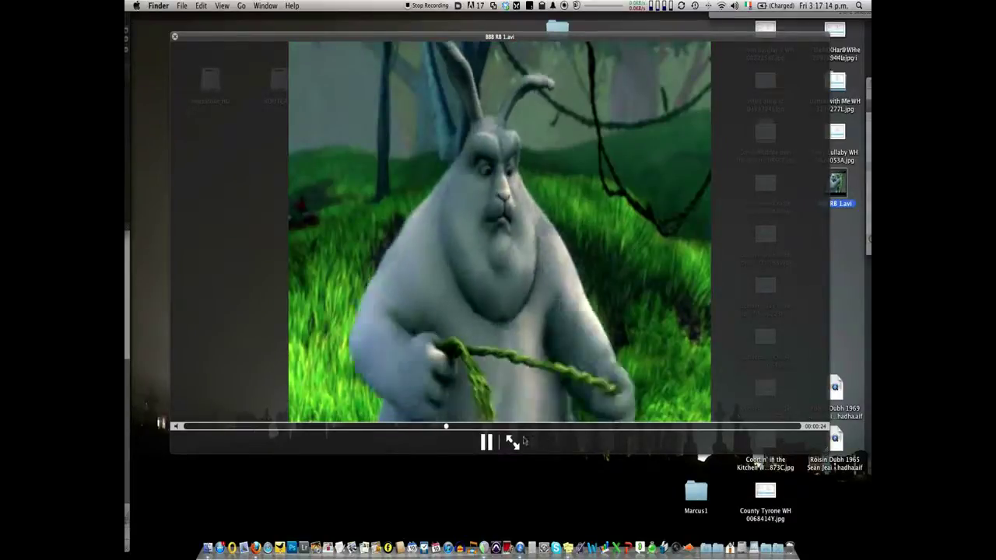
Skip forward in the BBB RB 1.avi preview, play the clip's ending and close the preview.
key("space")
left_click_drag(475, 429, 706, 429)
key("space")
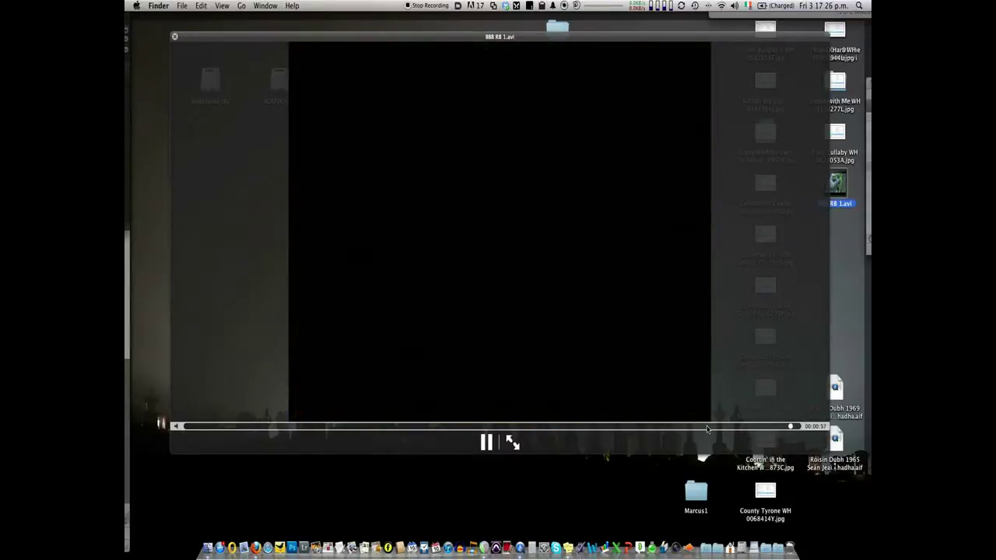
key("space")
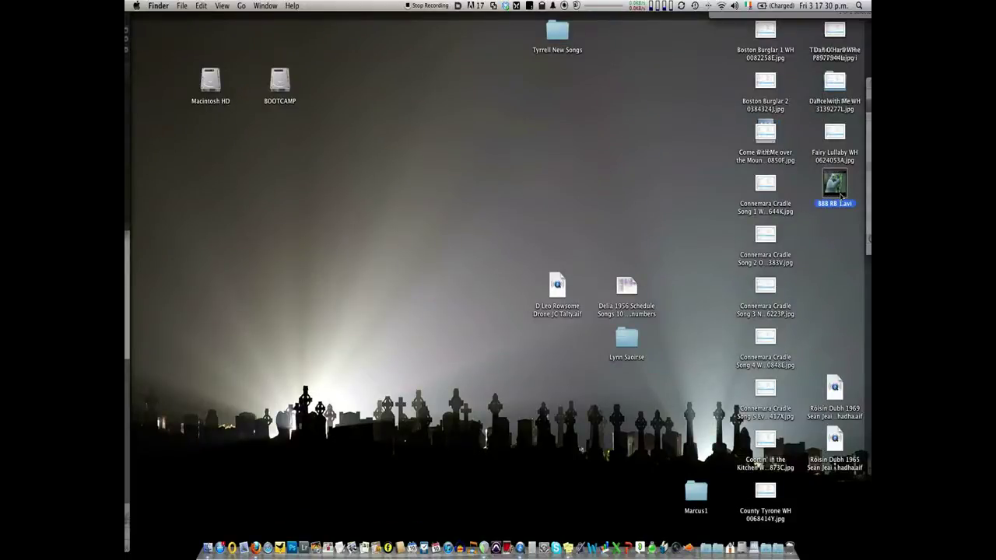
Return to the REAPER project and play the mix from about 0:10.1 to check the levels of the first effects.
key("F11")
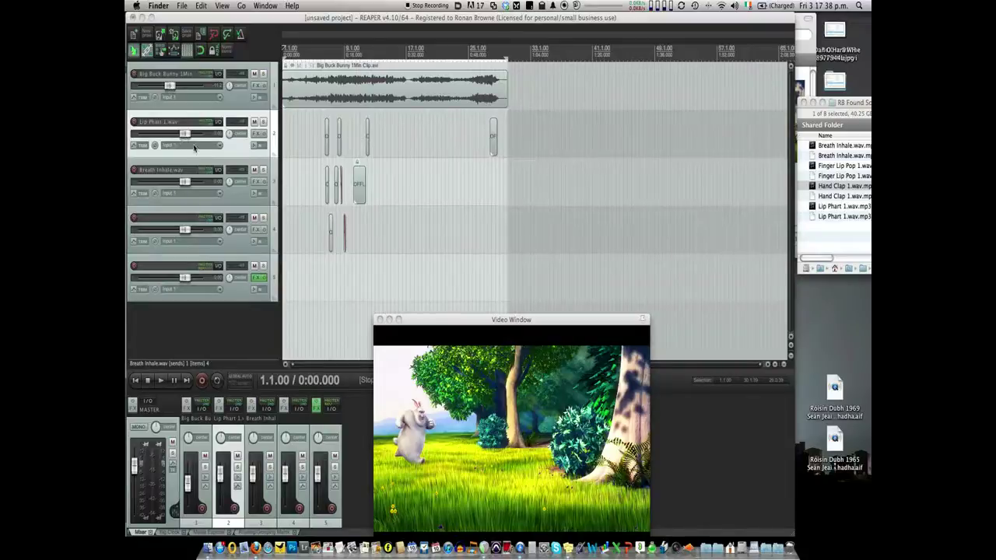
left_click(321, 139)
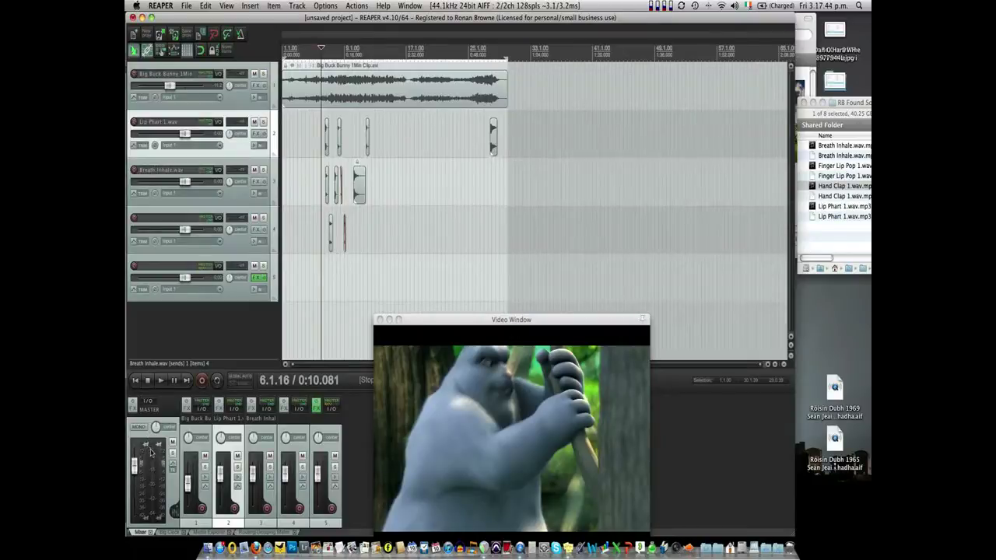
scroll(341, 294, "up", 3)
key("space")
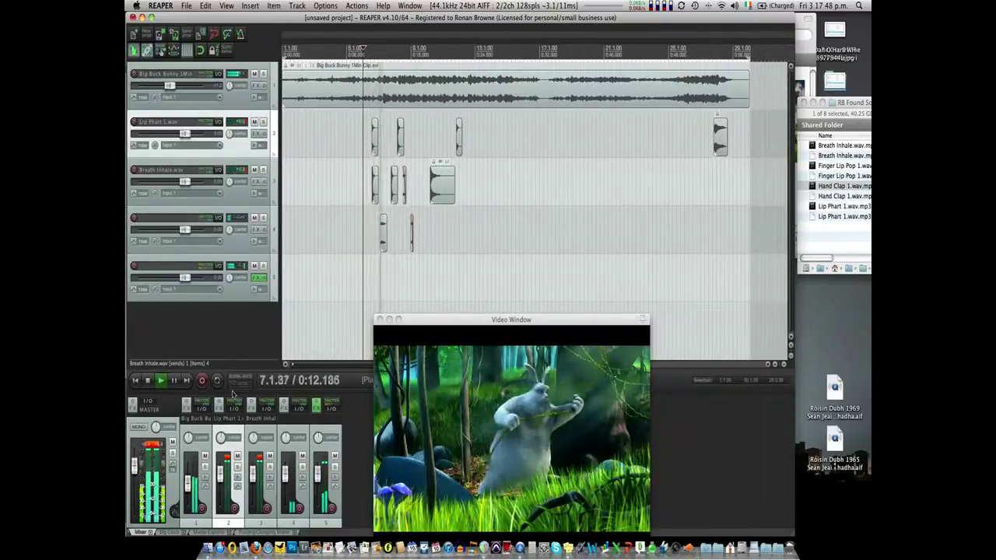
key("space")
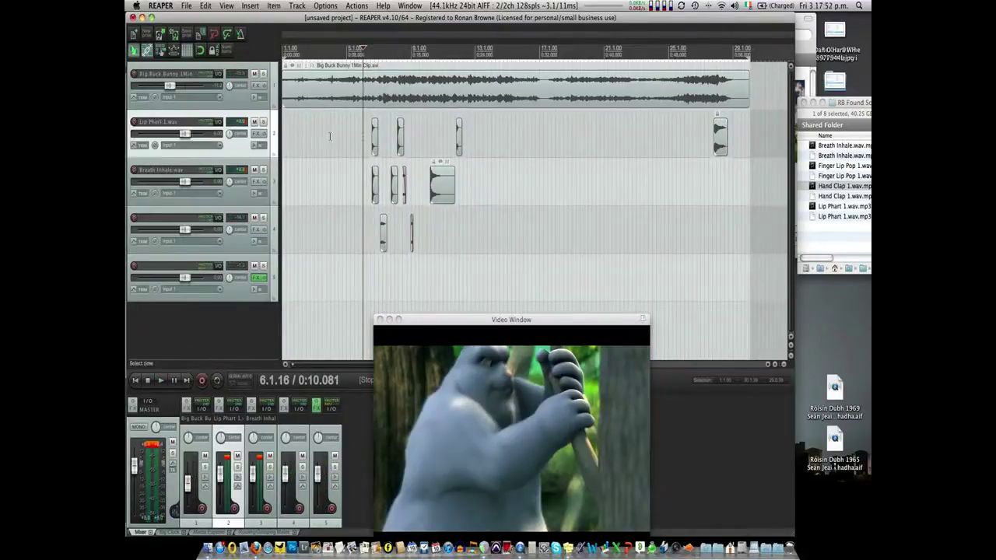
Lower the item volume of the first Finger Lip Pop to about -4.2 dB and reduce the Hand Clap item below it.
left_click(373, 140)
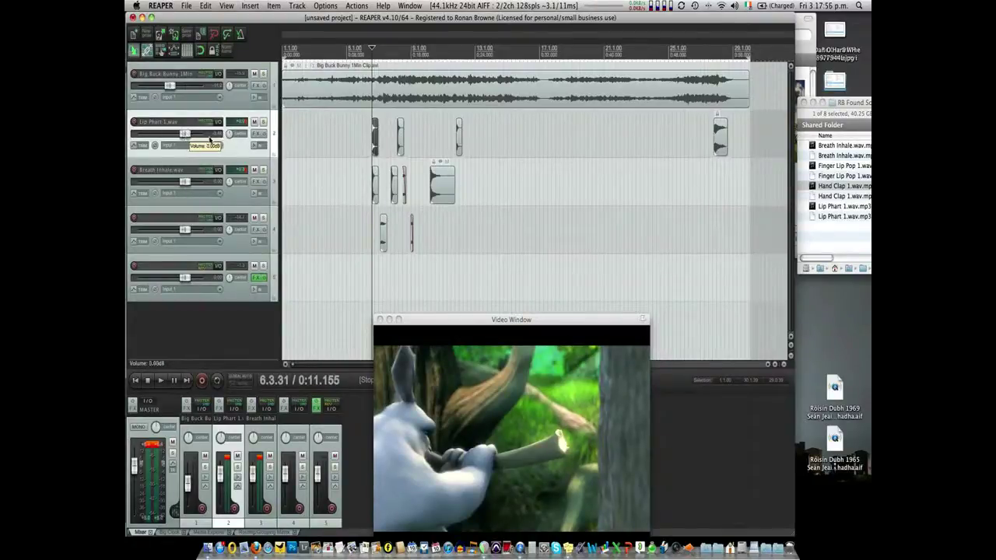
scroll(366, 157, "up", 10)
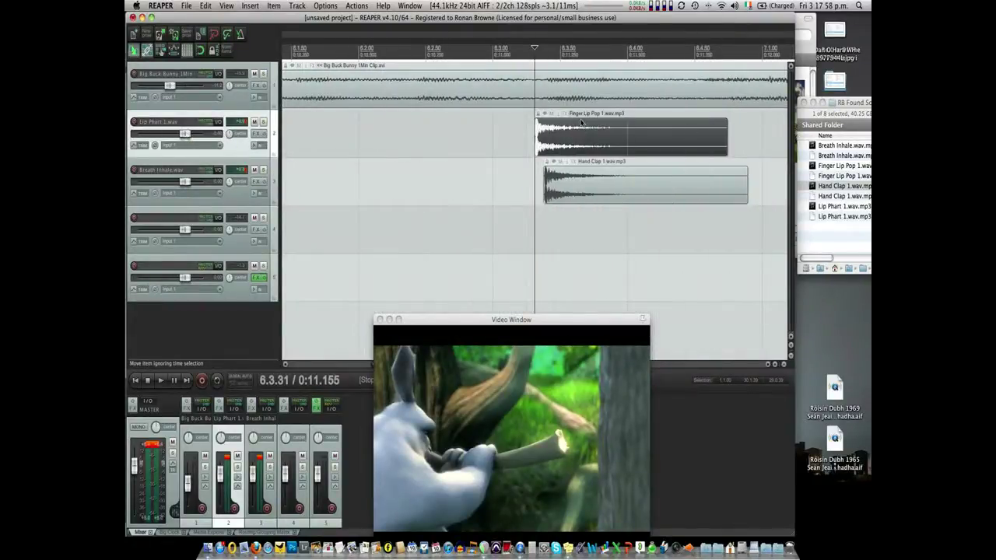
left_click_drag(582, 120, 579, 132)
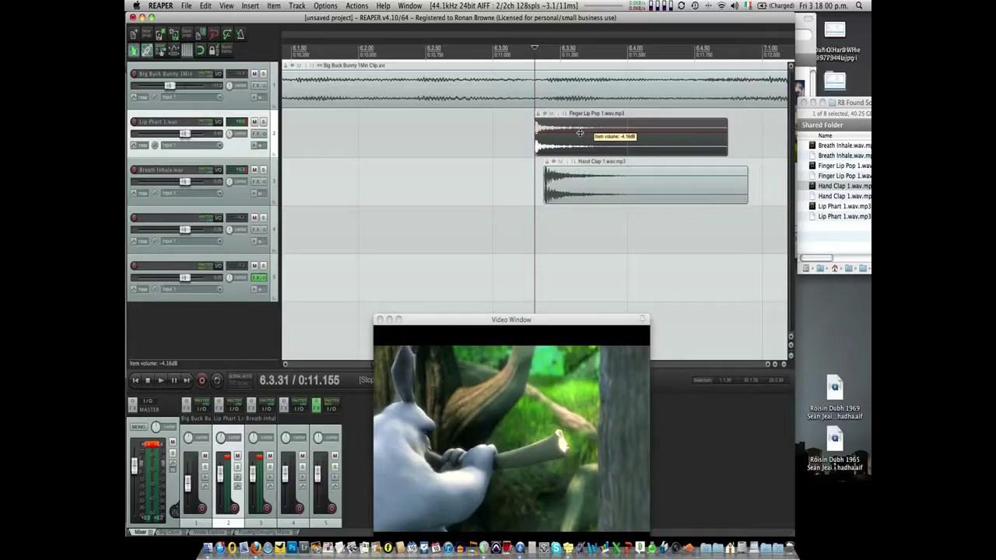
left_click_drag(582, 166, 581, 183)
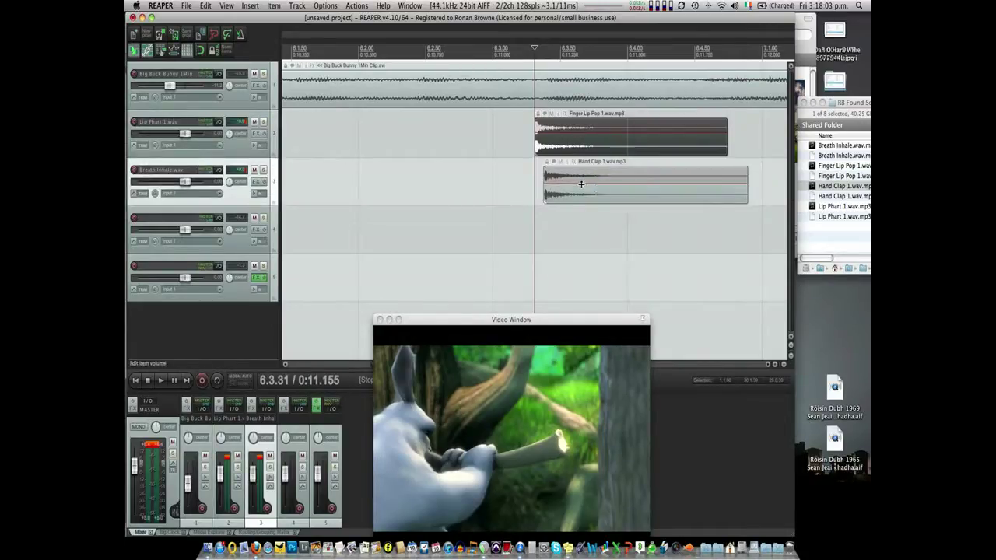
Reset the peak indicators on the master and the second and third tracks, and play the mix from about 0:10.9.
left_click(467, 174)
left_click(151, 448)
left_click(227, 457)
left_click(259, 457)
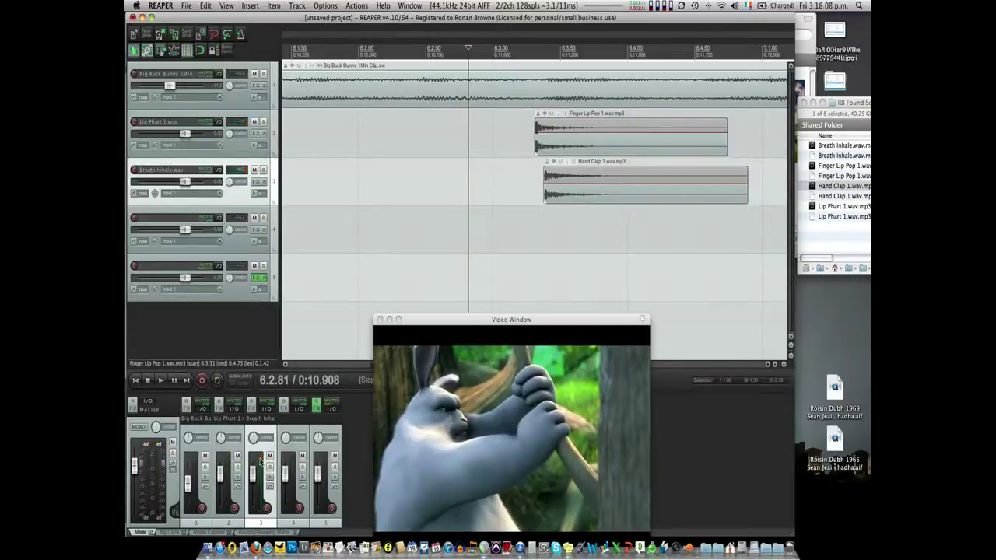
key("space")
key("space")
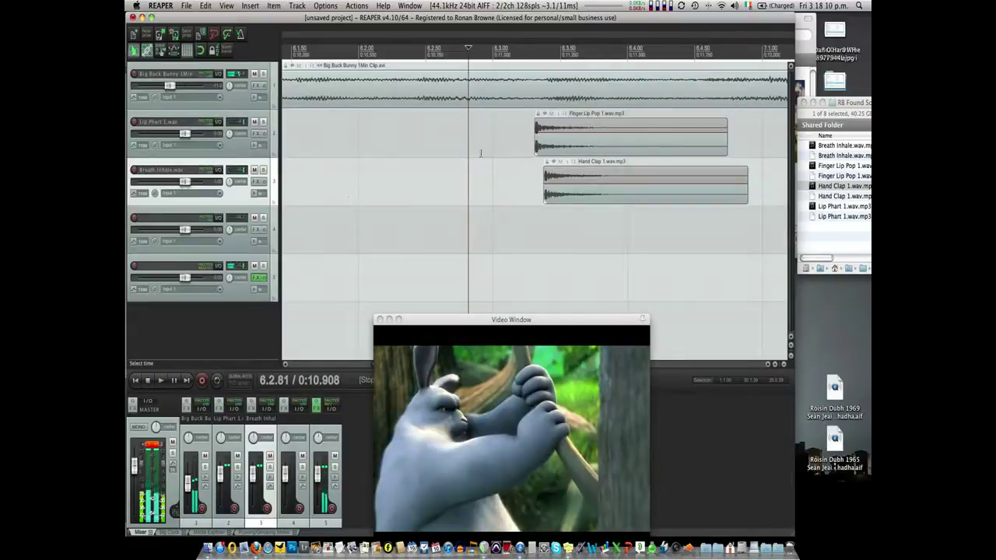
Lower the item volumes of the first Finger Lip Pop and Hand Clap further and play both hits again.
left_click(574, 132)
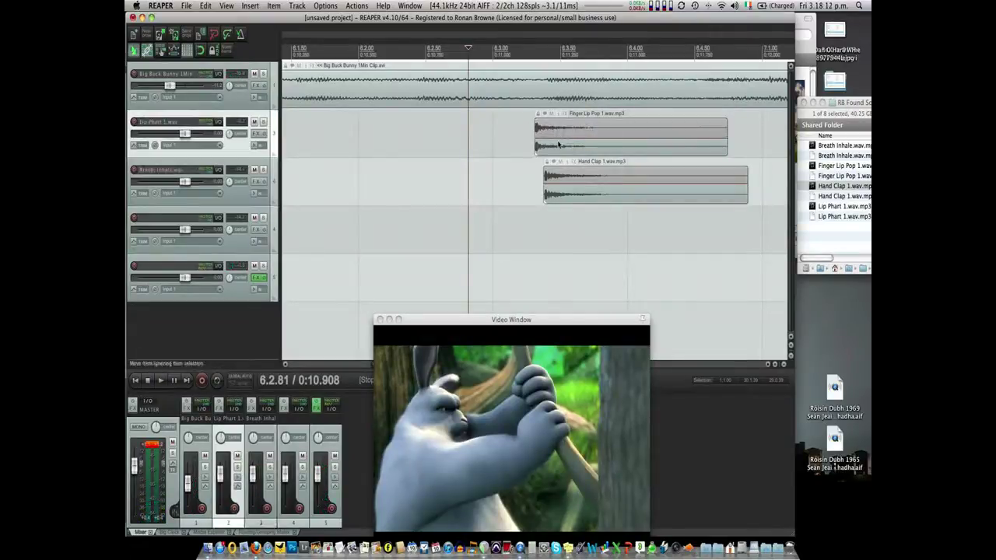
left_click(563, 181)
key("space")
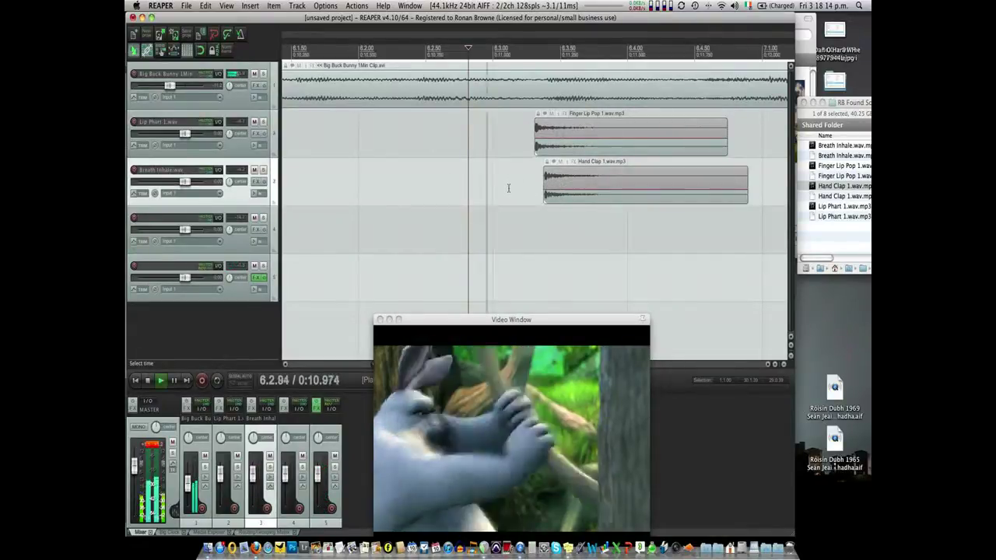
key("space")
key("space")
key("space")
Move along the timeline past the remaining effects and play the mix from about 0:21.3 to check its levels.
scroll(466, 42, "right", 5)
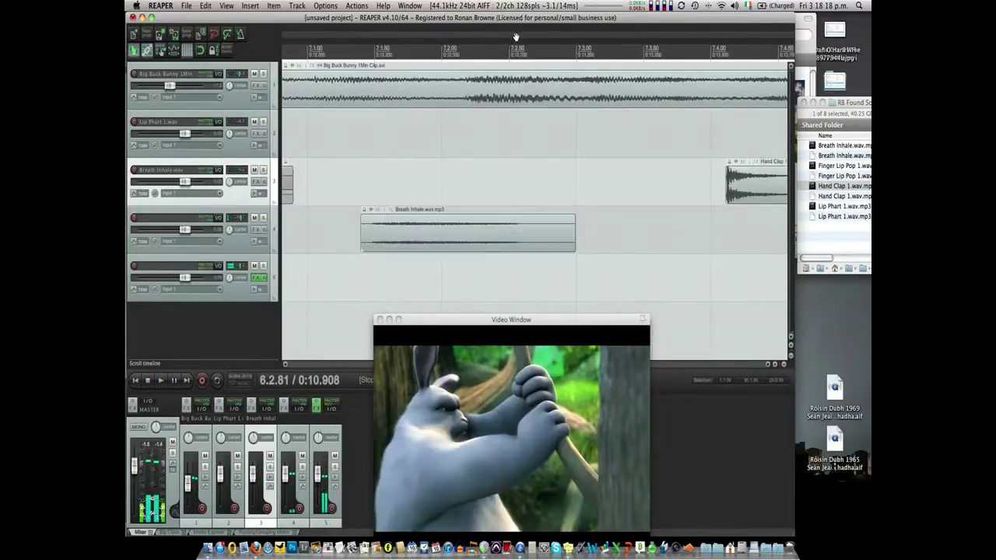
scroll(517, 36, "down", 3)
scroll(518, 36, "down", 4)
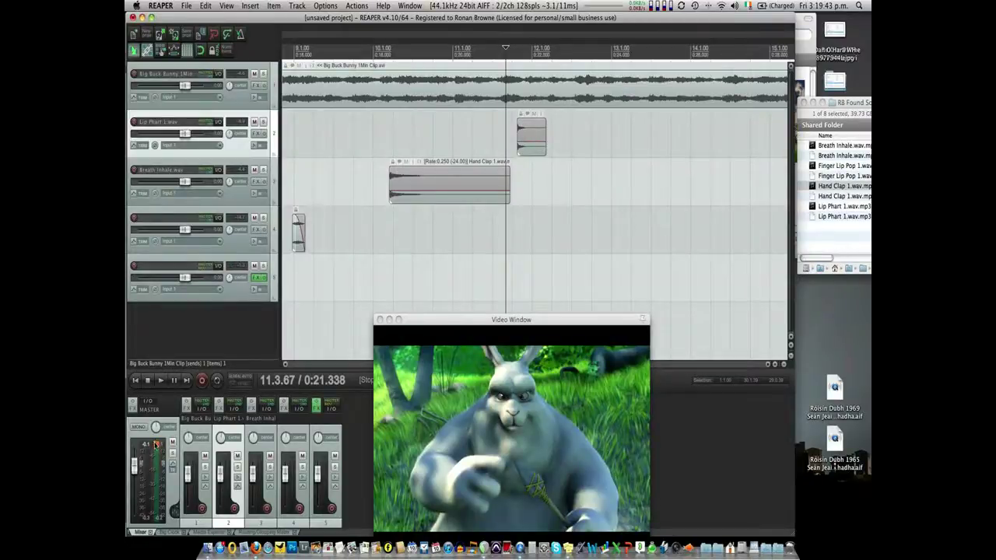
key("space")
key("space")
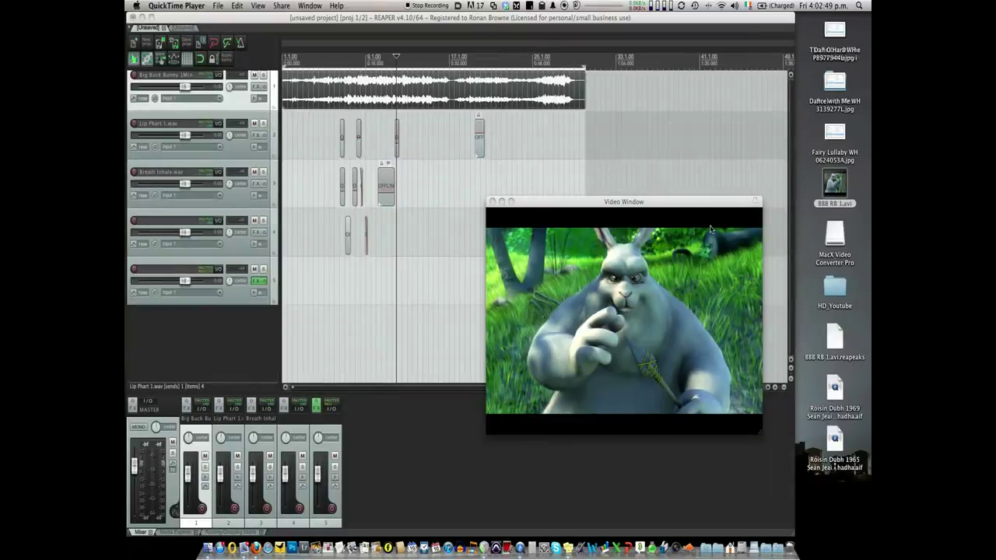
Preview the opening of BBB RB 1.avi from the desktop and close the preview.
left_click(836, 185)
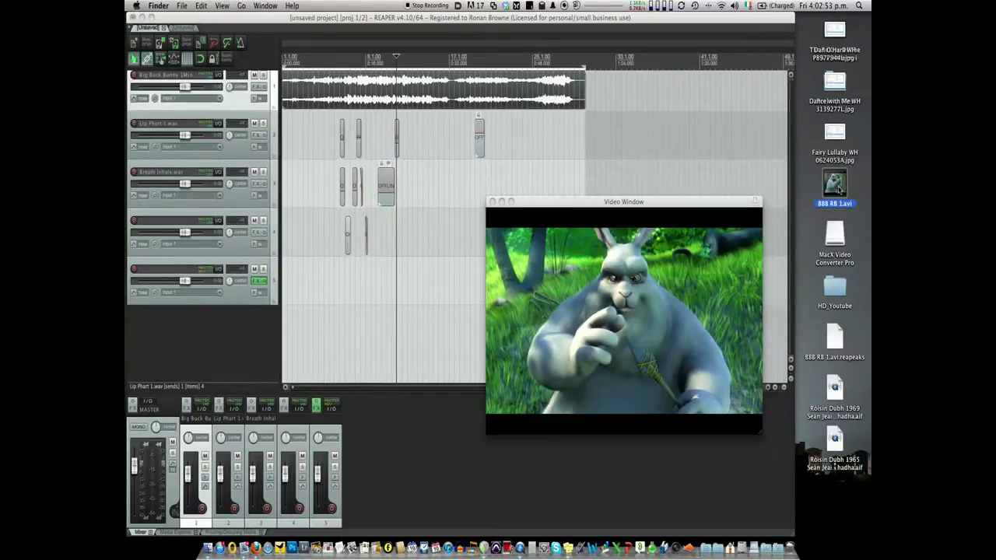
key("space")
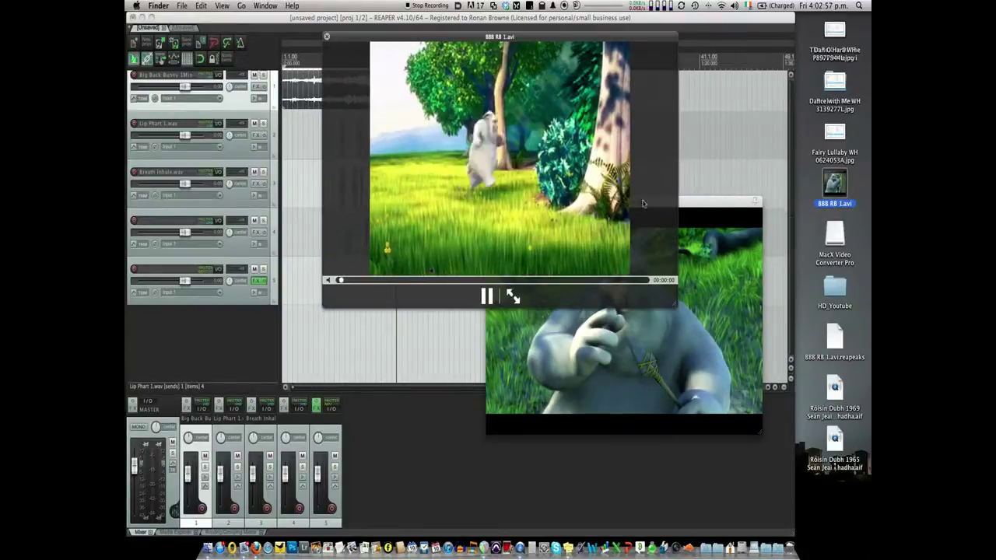
key("space")
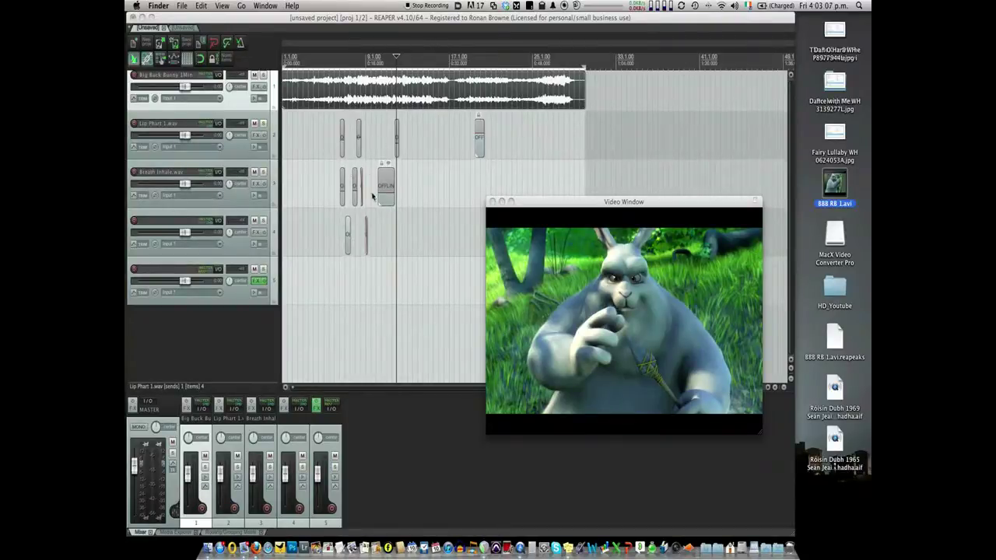
Hide the video window and enlarge the REAPER window to fill the screen.
left_click(549, 201)
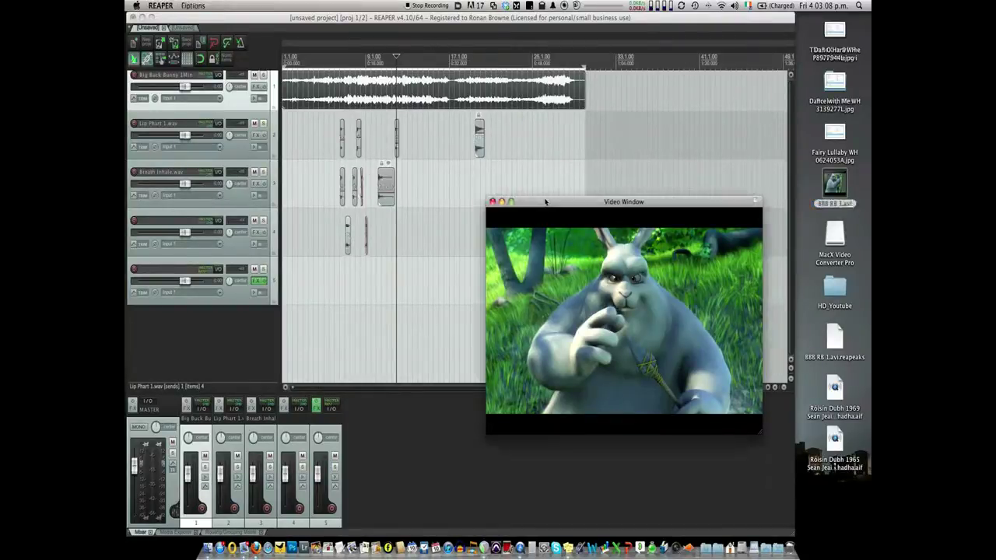
left_click(288, 13)
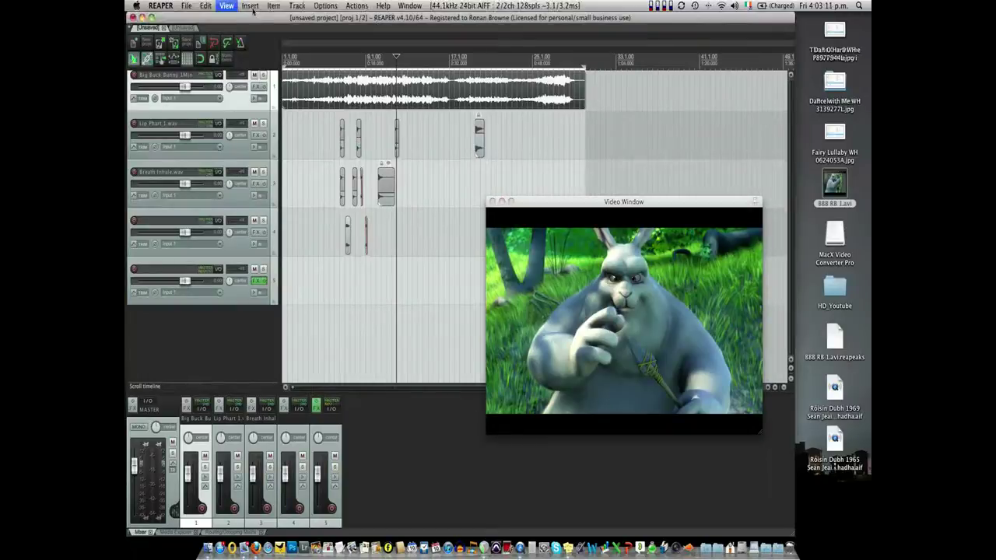
left_click(243, 262)
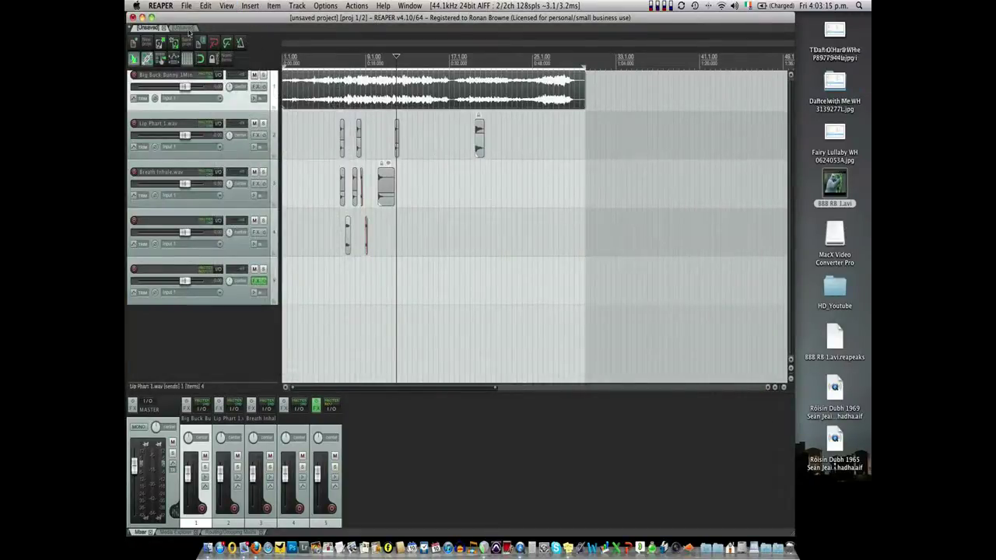
left_click(151, 17)
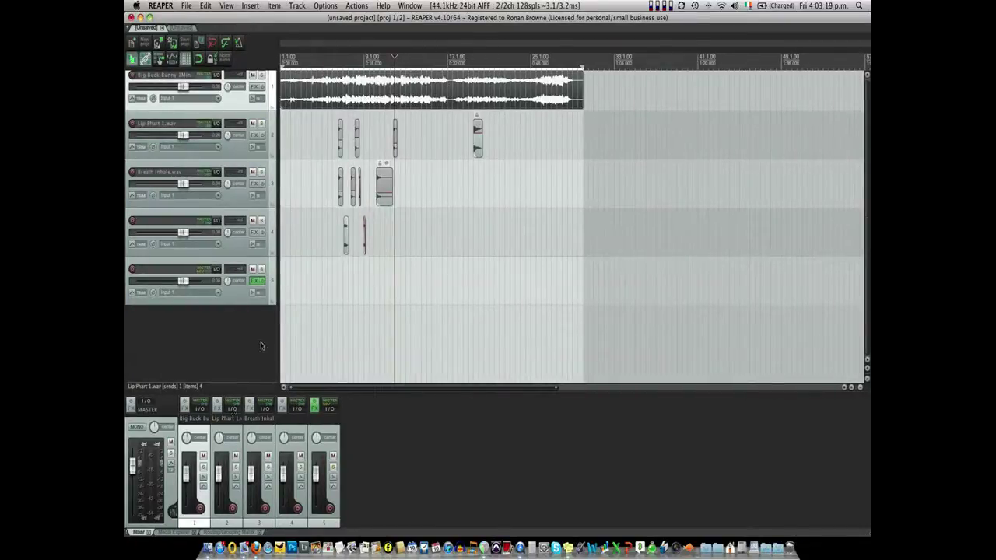
Hide the mixer and the docked Media Explorer so the arrangement fills the full window height.
left_click(227, 6)
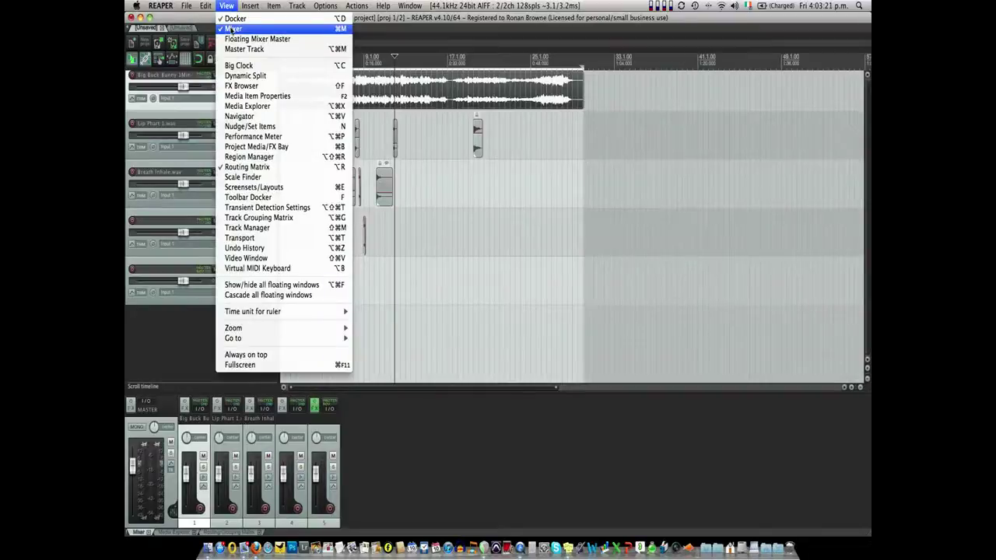
left_click(233, 28)
left_click(226, 7)
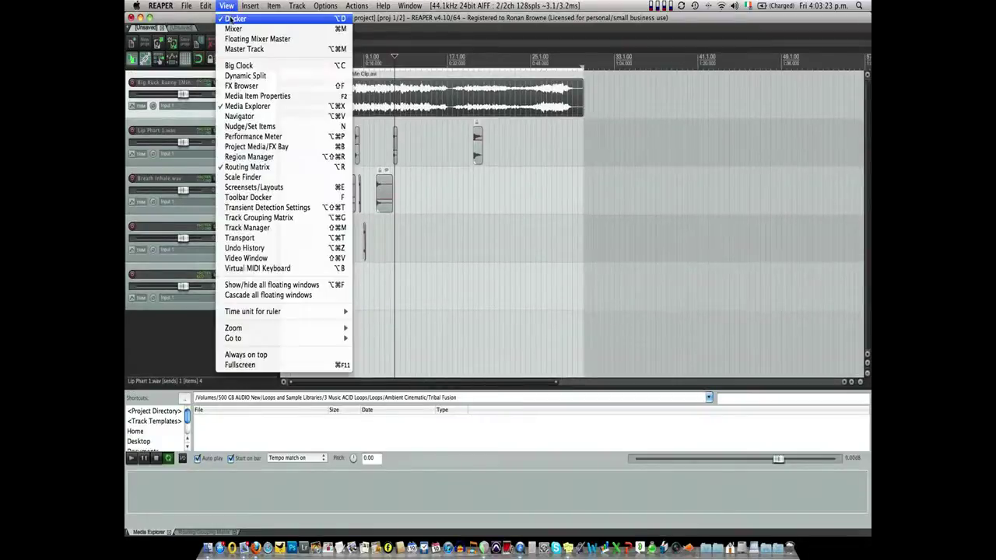
left_click(248, 105)
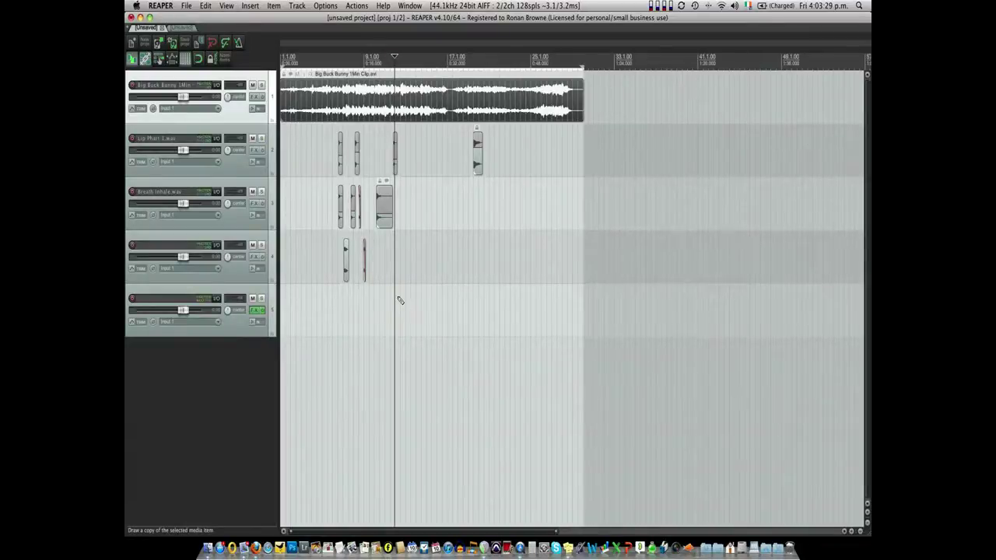
Increase the height of all tracks and shrink the Big Buck Bunny track to a narrow strip.
scroll(399, 301, "up", 2)
scroll(397, 299, "up", 1)
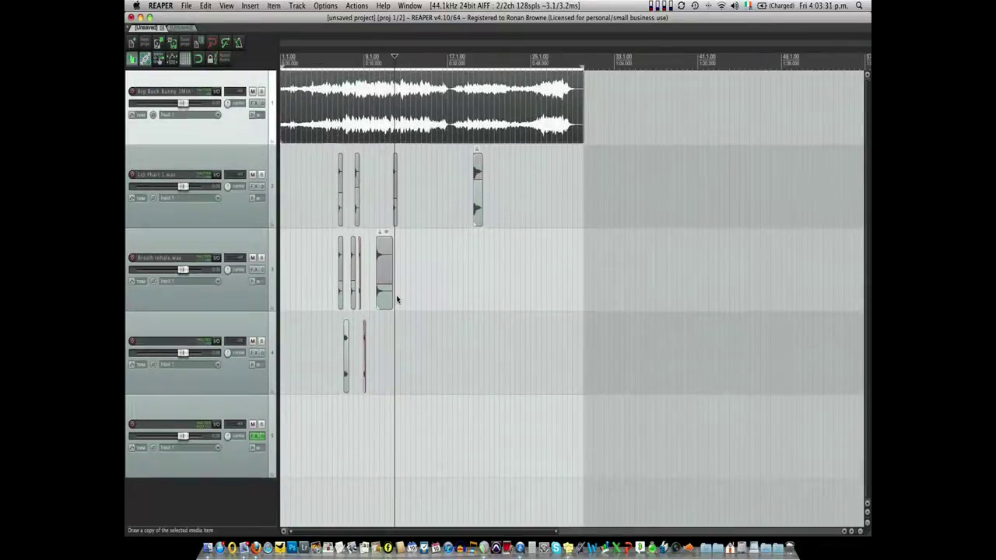
scroll(397, 300, "up", 1)
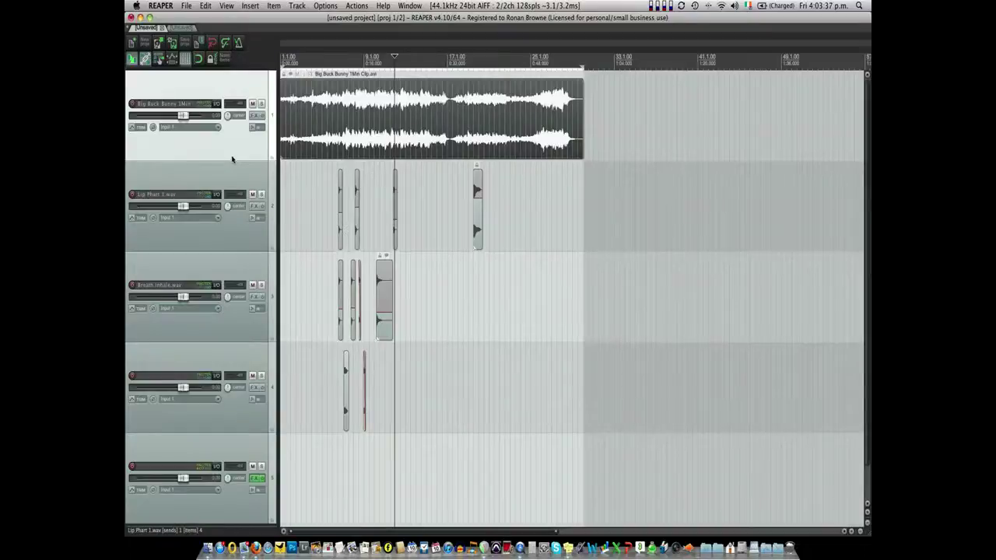
left_click_drag(230, 160, 237, 103)
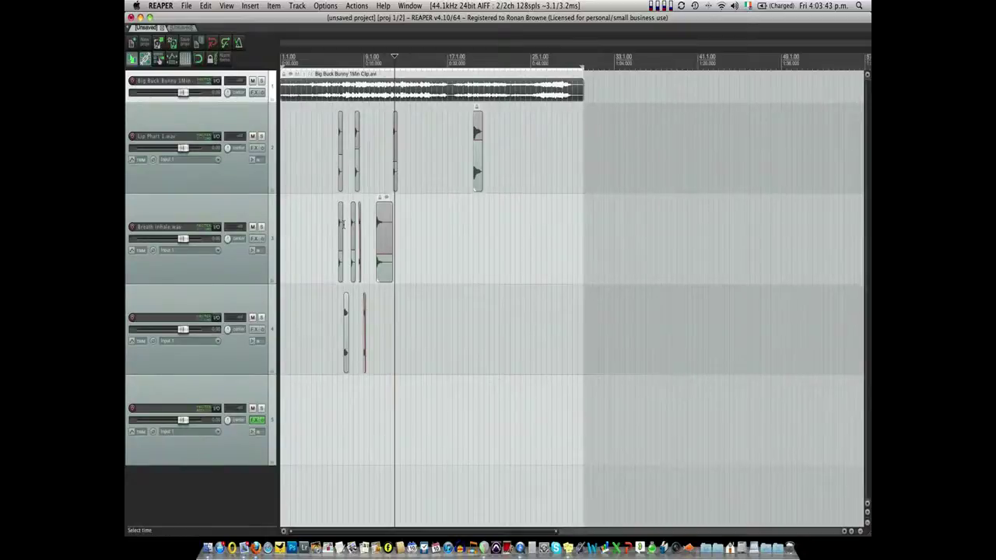
Zoom the arrangement until the Big Buck Bunny clip spans almost its full width, and narrow the track control panel.
scroll(342, 223, "up", 1)
scroll(377, 252, "up", 1)
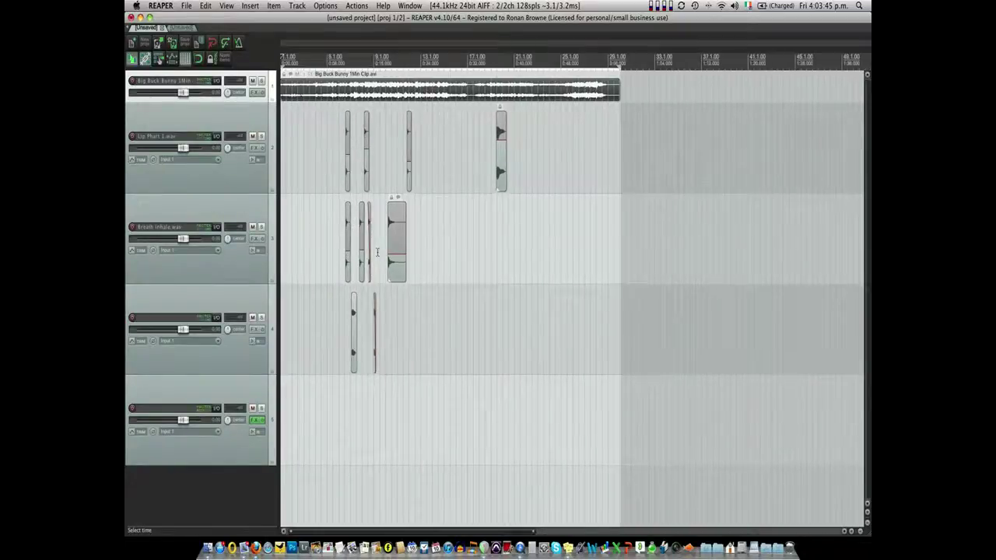
scroll(377, 251, "up", 1)
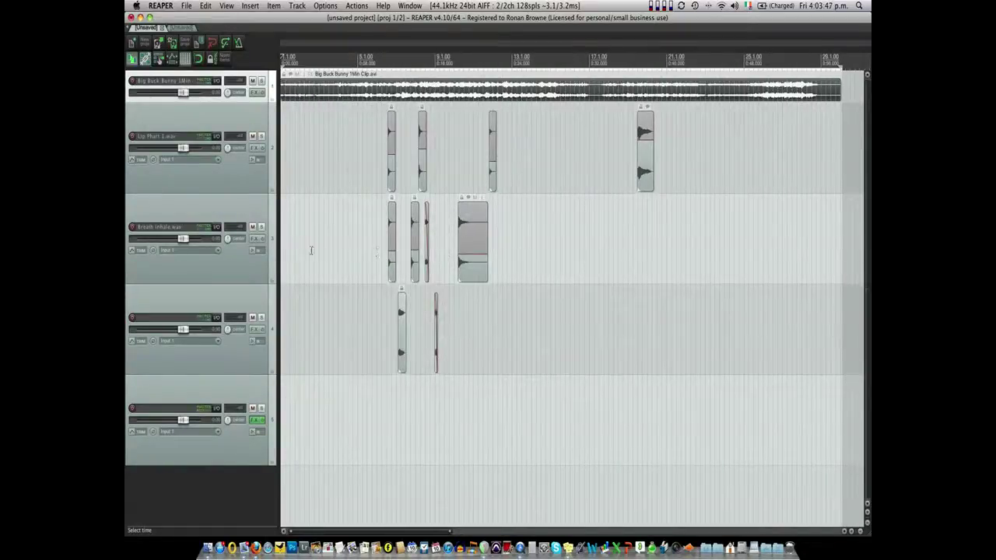
left_click_drag(281, 251, 257, 251)
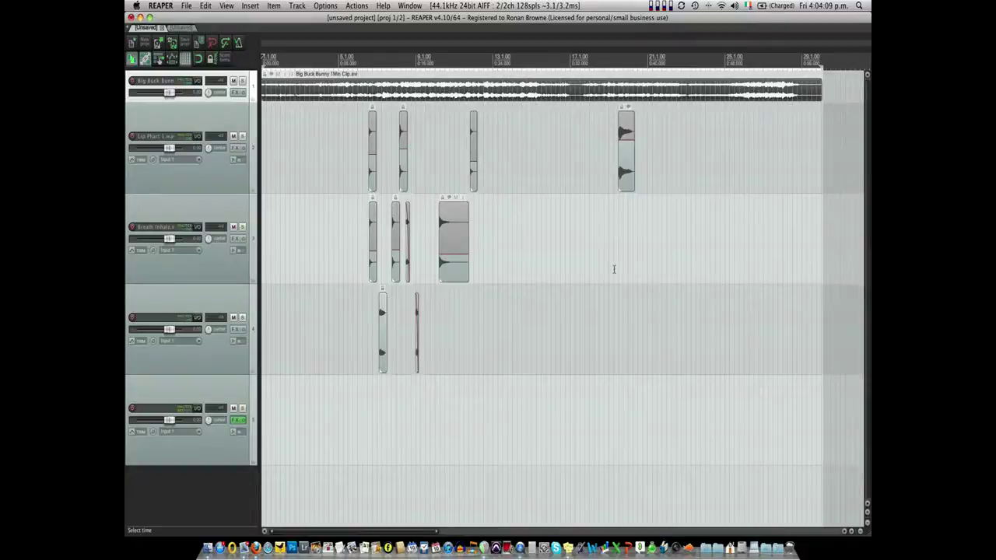
Reveal the desktop, preview the newly captured screenshot of the arrangement, and close the preview.
mouse_move(870, 3)
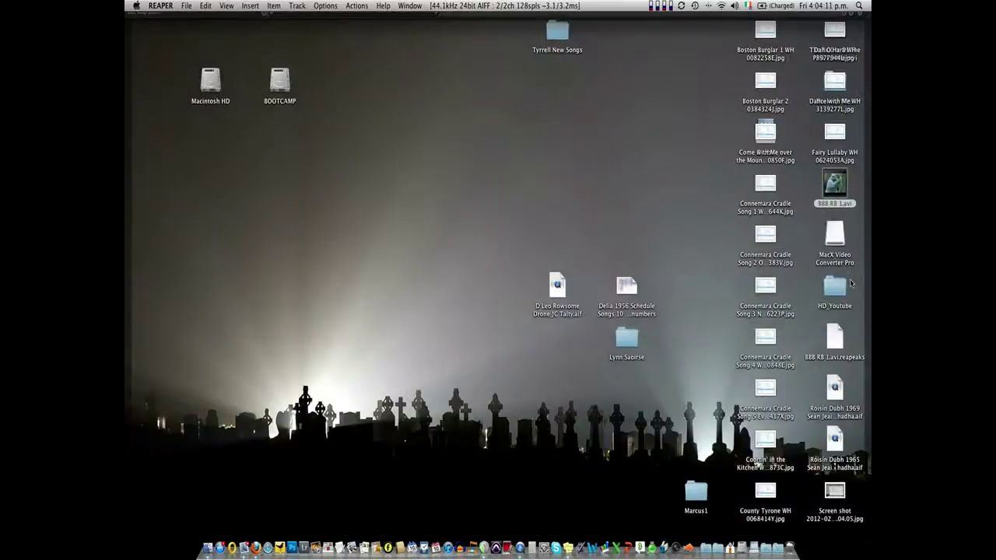
left_click(835, 494)
key("space")
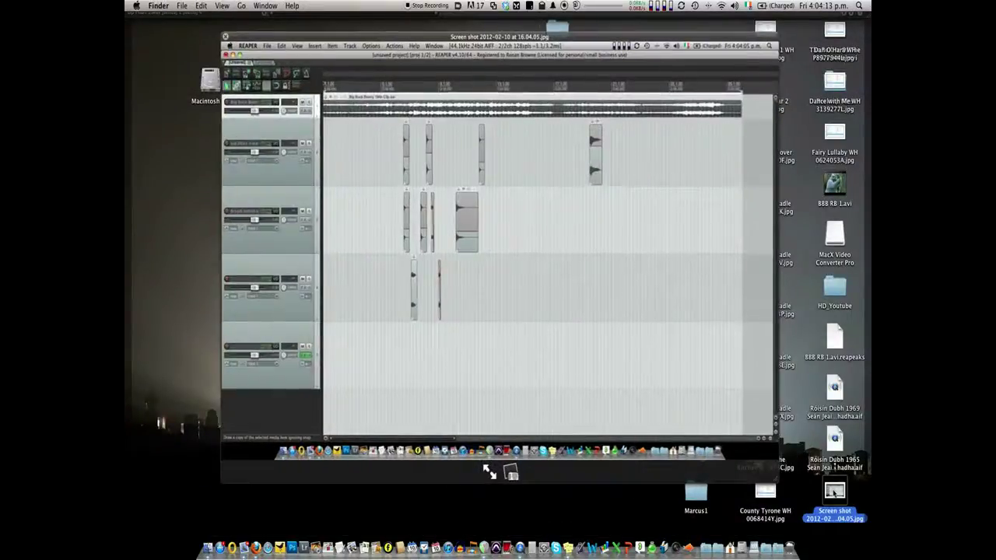
key("space")
Place the arrangement screenshot and BBB RB 1.avi side by side in the empty area of the desktop.
left_click_drag(833, 493, 421, 186)
left_click_drag(834, 184, 488, 187)
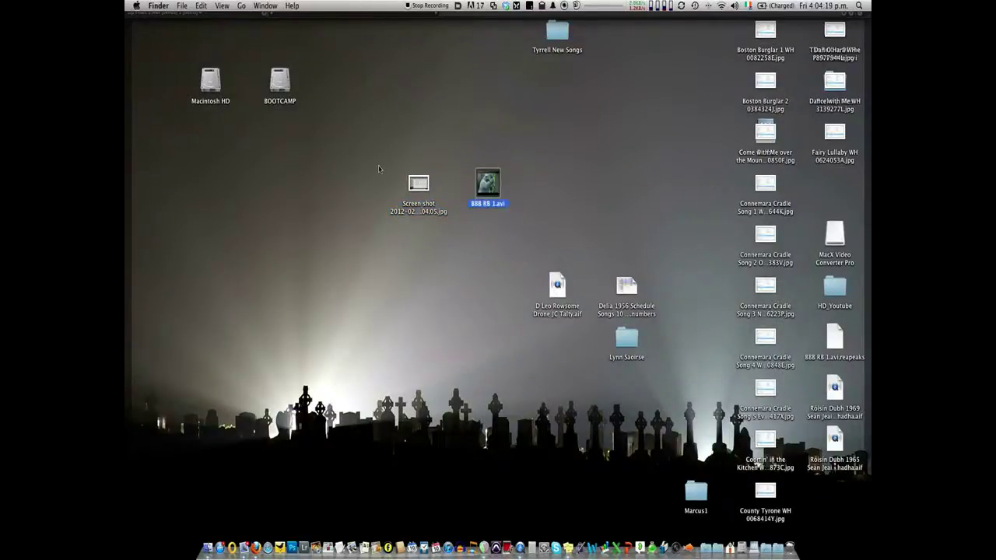
left_click_drag(425, 190, 425, 190)
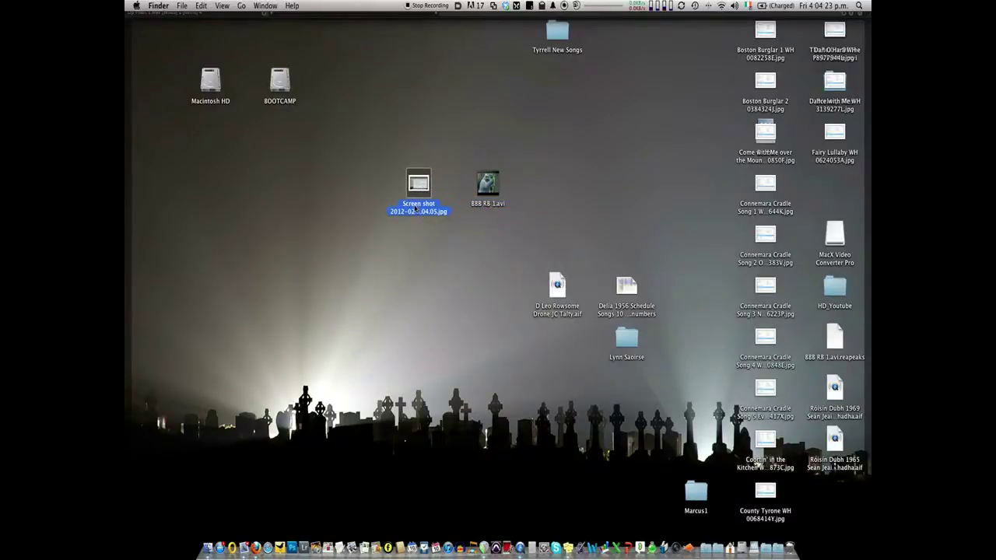
Compress the arrangement screenshot and BBB RB 1.avi together into one zip archive.
left_click_drag(383, 158, 510, 217)
right_click(490, 183)
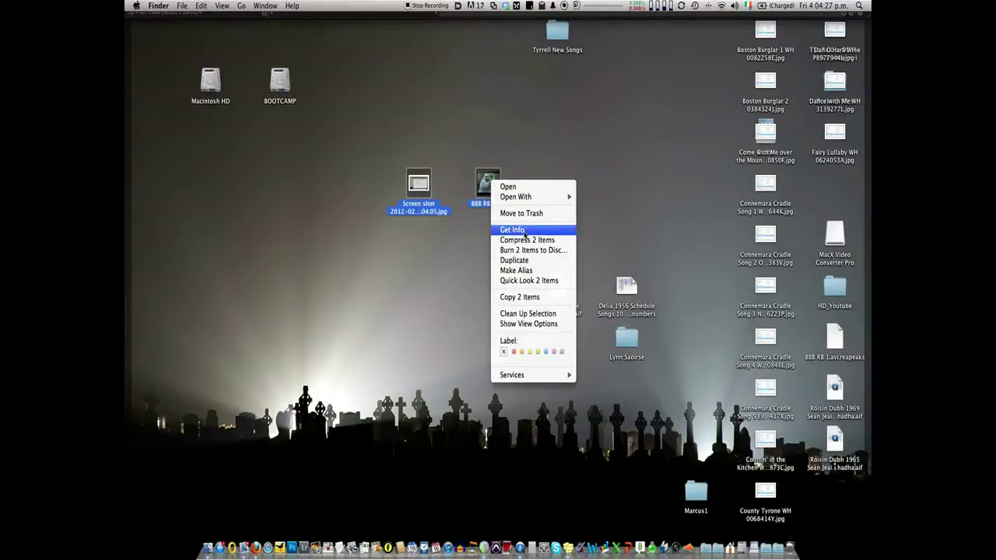
left_click(523, 239)
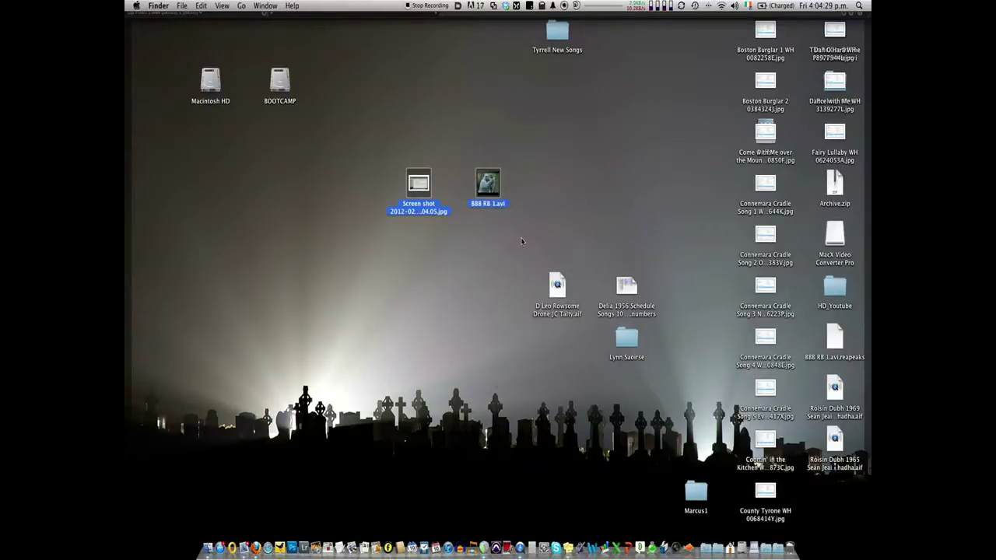
Place Archive.zip above BBB RB 1.avi and rename it "CT108 Your Name Ass. 3.zip".
left_click_drag(835, 208, 505, 134)
left_click(488, 152)
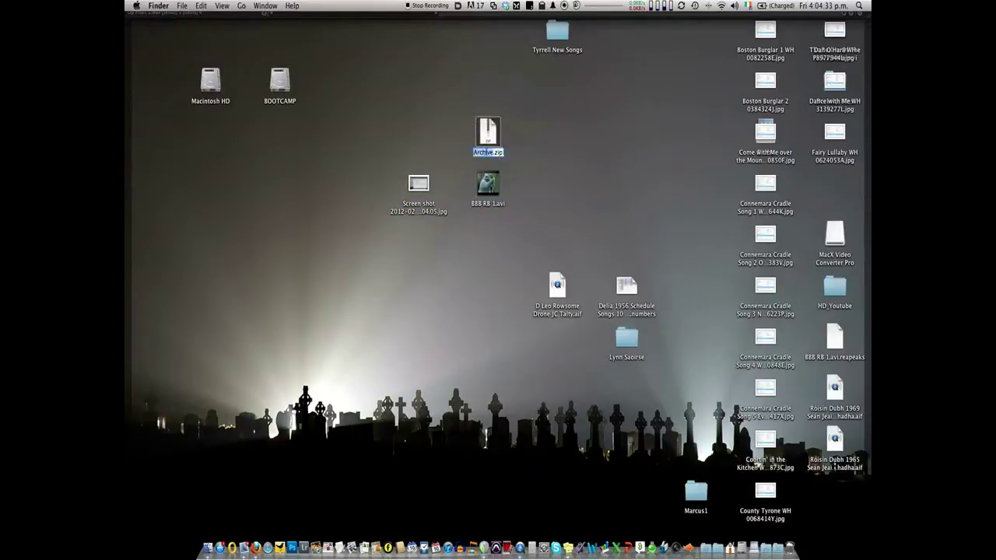
type("CTj")
type("108 Y")
type("our Name")
type(" Ass")
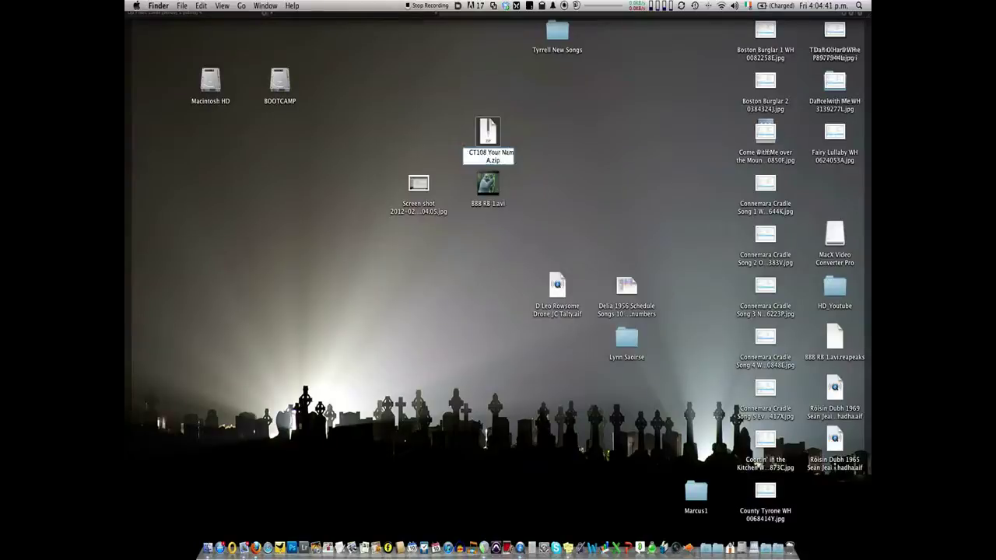
type("3.")
key("Return")
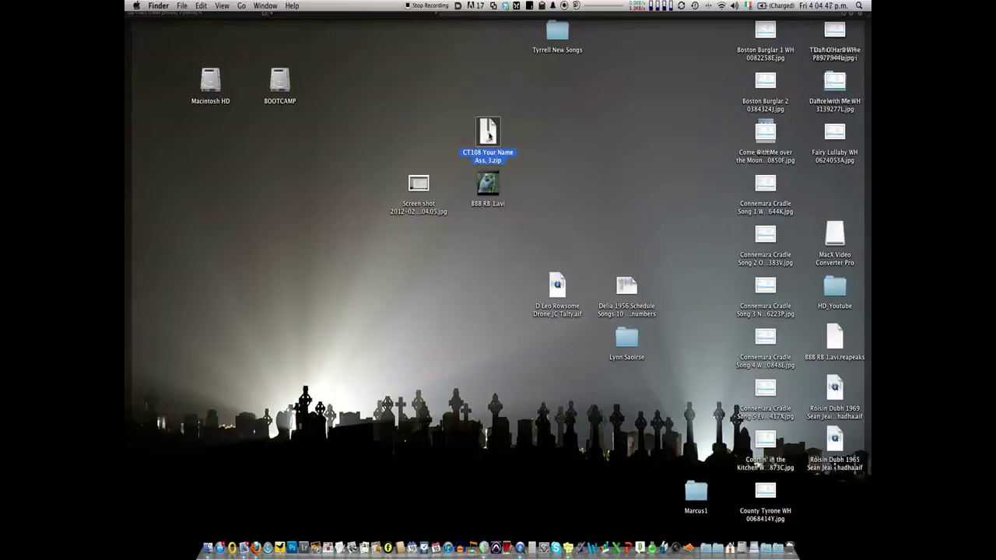
Move the zip archive above the screenshot file, check its size in the file information, and close the information window.
left_click_drag(489, 137, 420, 136)
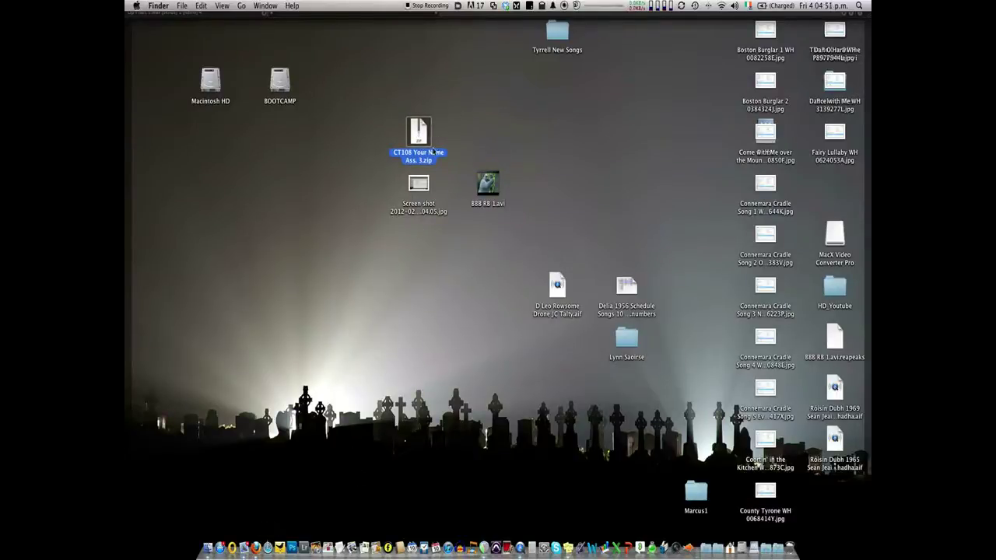
key("super+i")
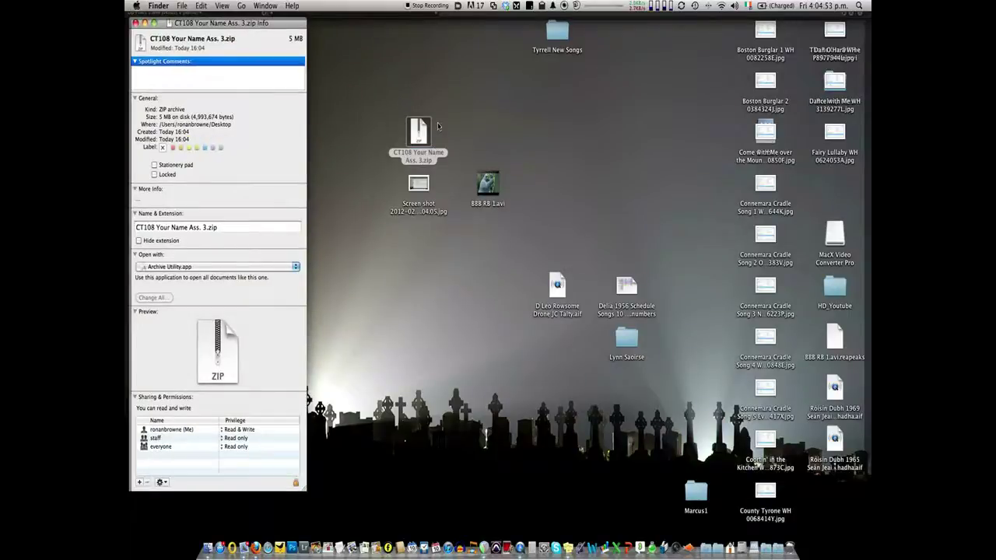
left_click(135, 24)
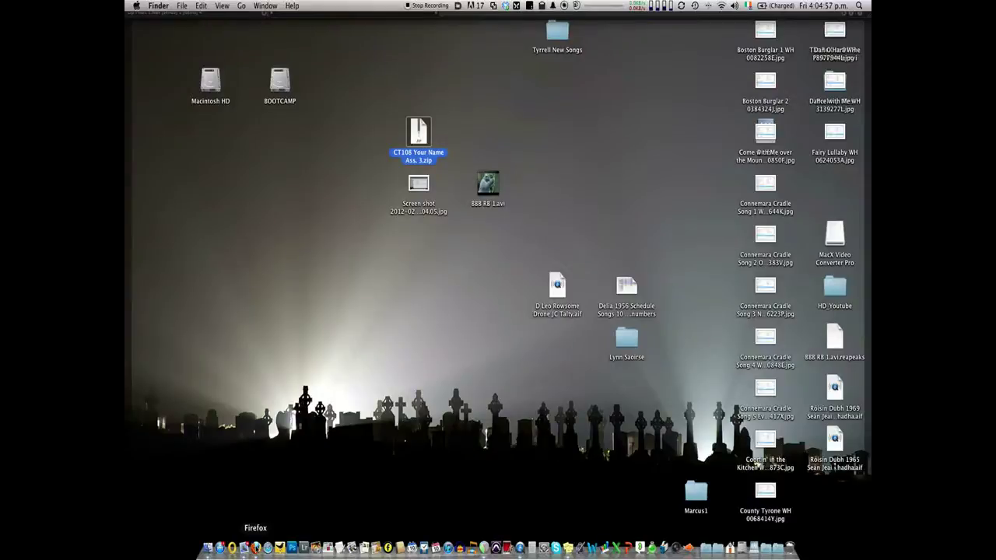
View the Blackboard course page in Firefox, and return to the desktop to place the zip archive beside BBB RB 1.avi.
left_click(256, 548)
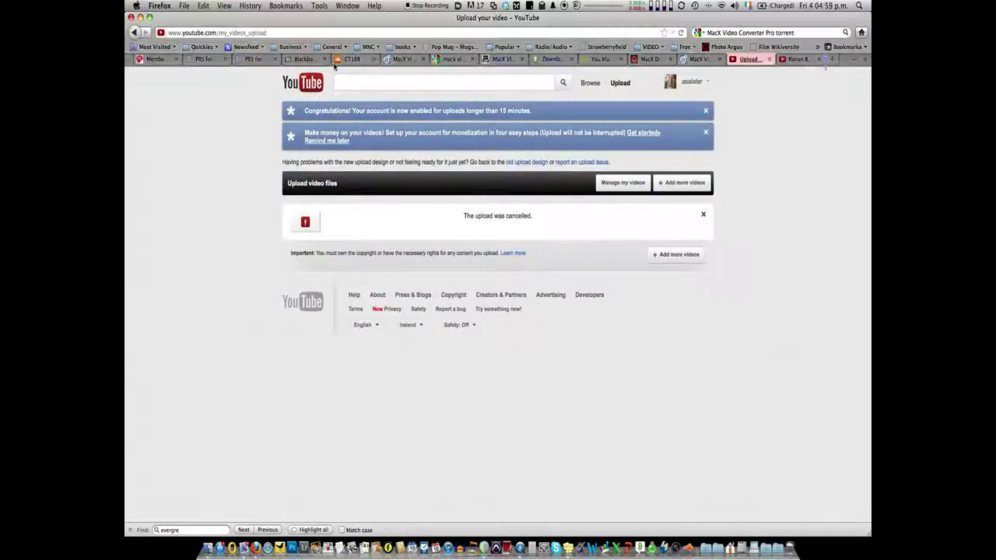
left_click(313, 61)
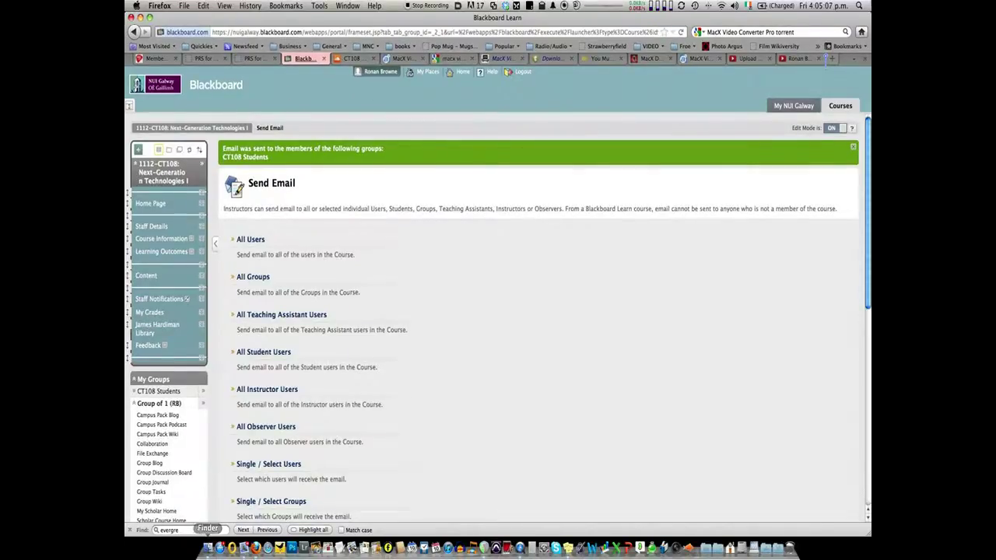
key("F11")
left_click_drag(431, 136, 560, 181)
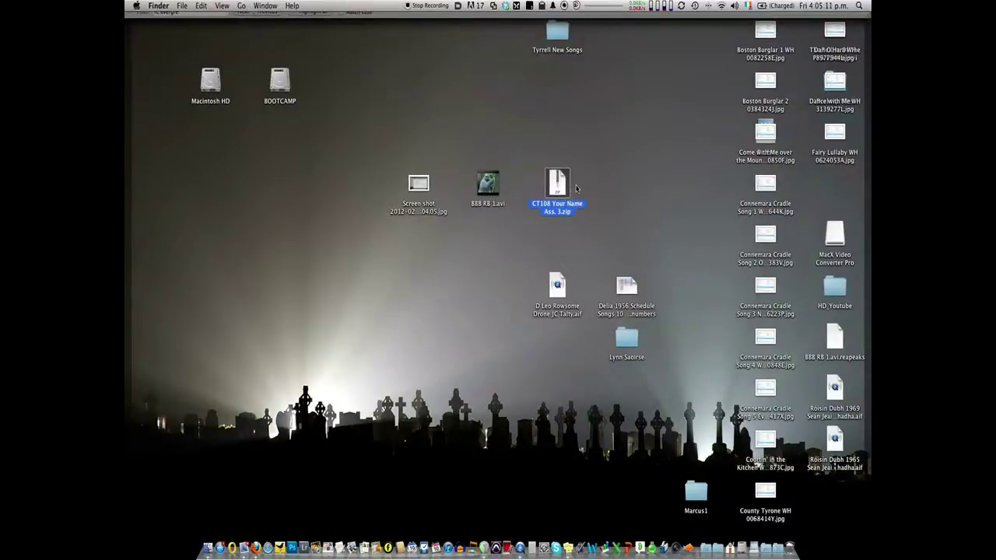